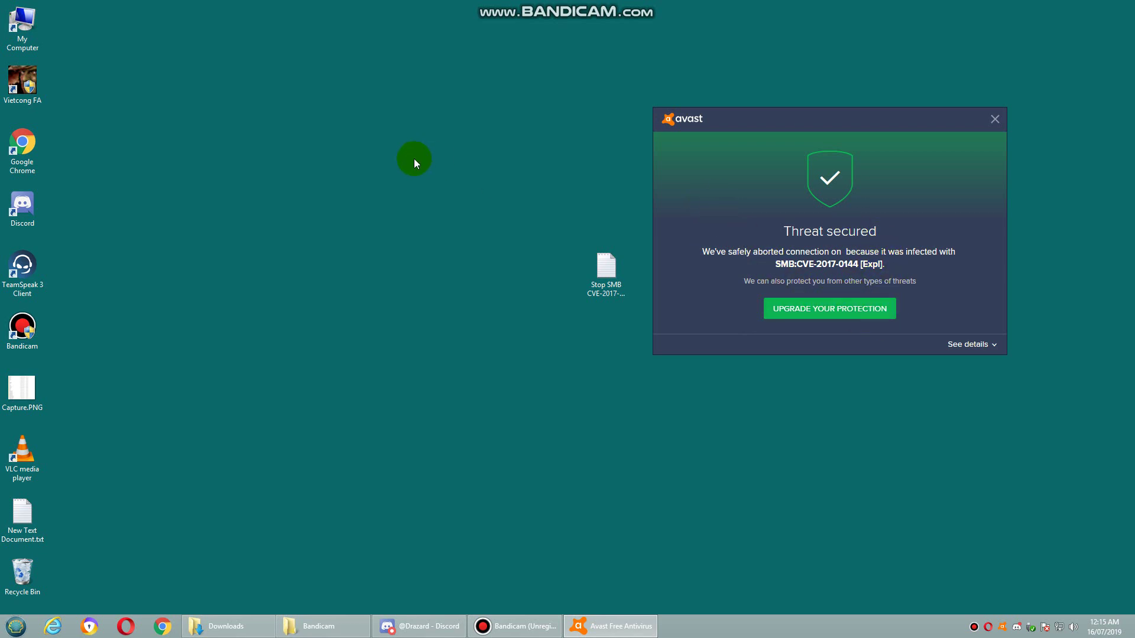
Open the Stop SMB CVE-2017-0144 Expl.txt note, shrink its window and place it clear of the Avast alert.
double_click(608, 268)
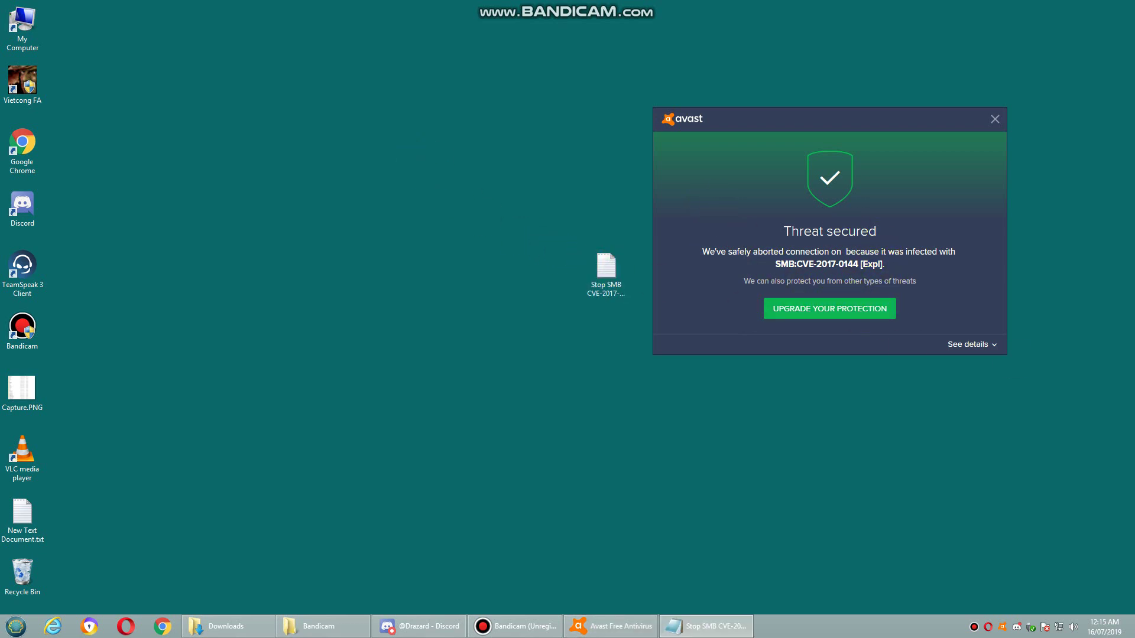
left_click_drag(576, 159, 498, 110)
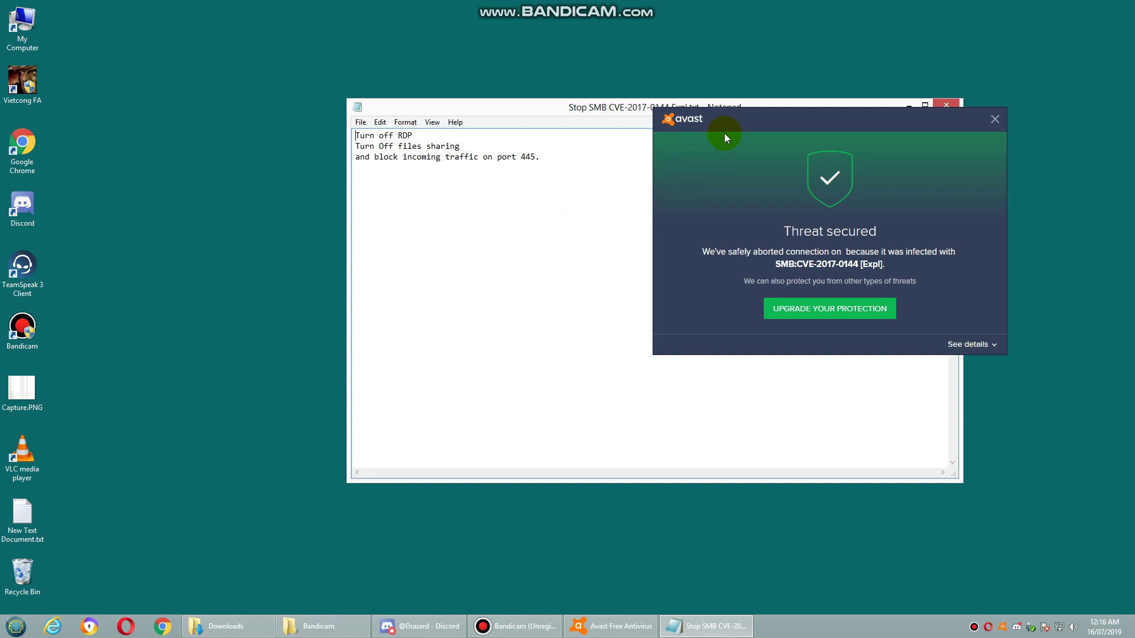
left_click_drag(725, 124, 775, 238)
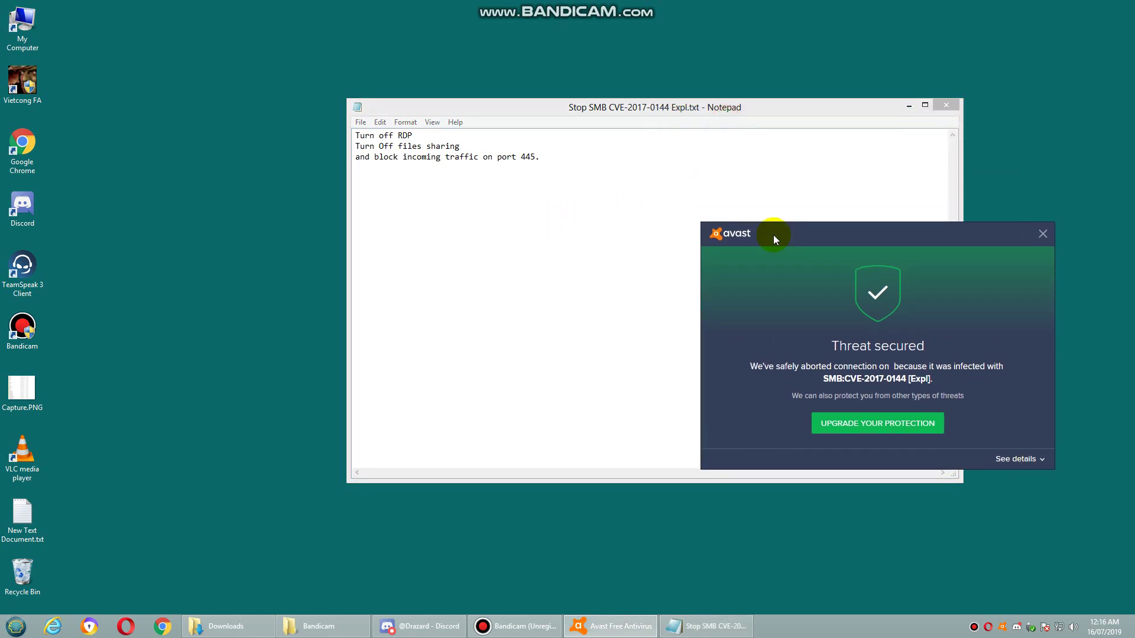
left_click(962, 192)
left_click_drag(959, 481, 642, 245)
left_click_drag(551, 110, 680, 51)
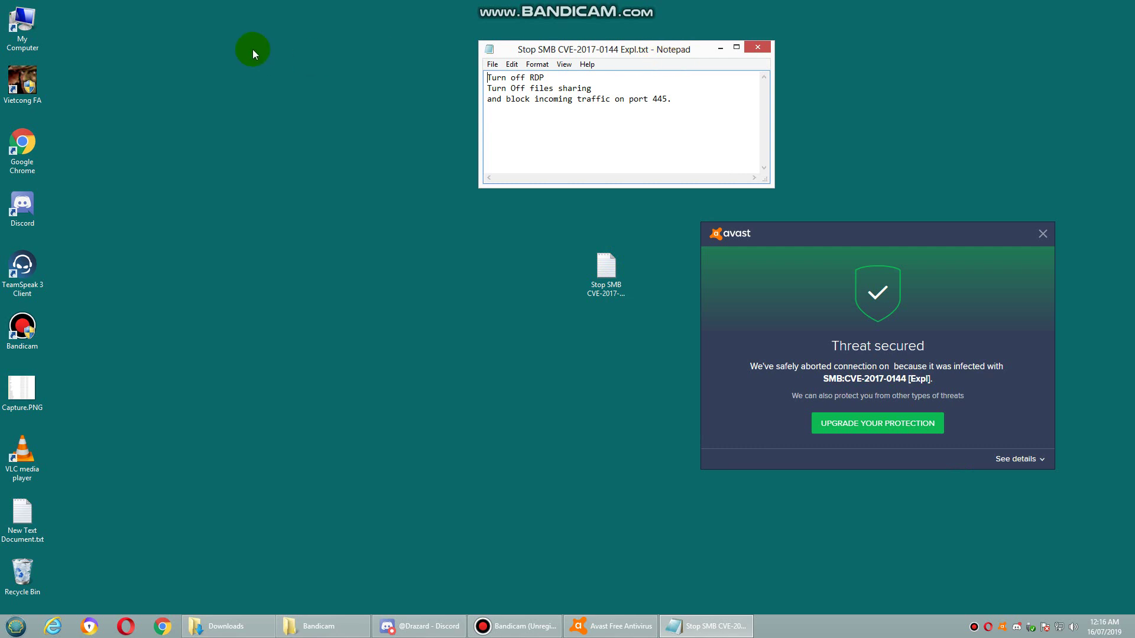
Open My Computer to show the computer's drives.
double_click(22, 24)
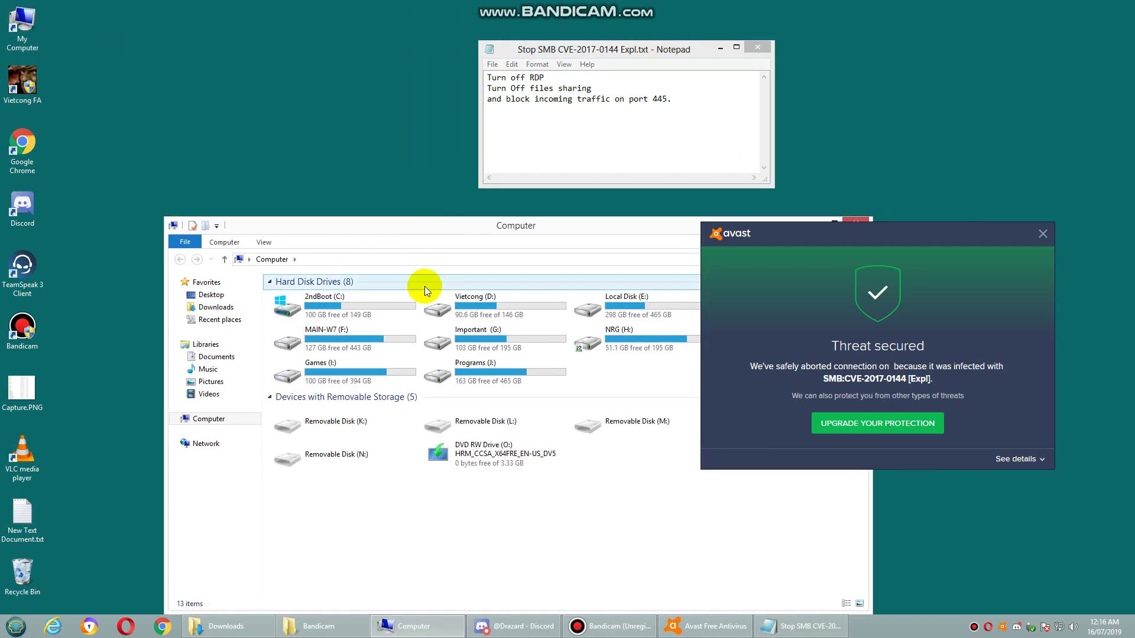
right_click(503, 308)
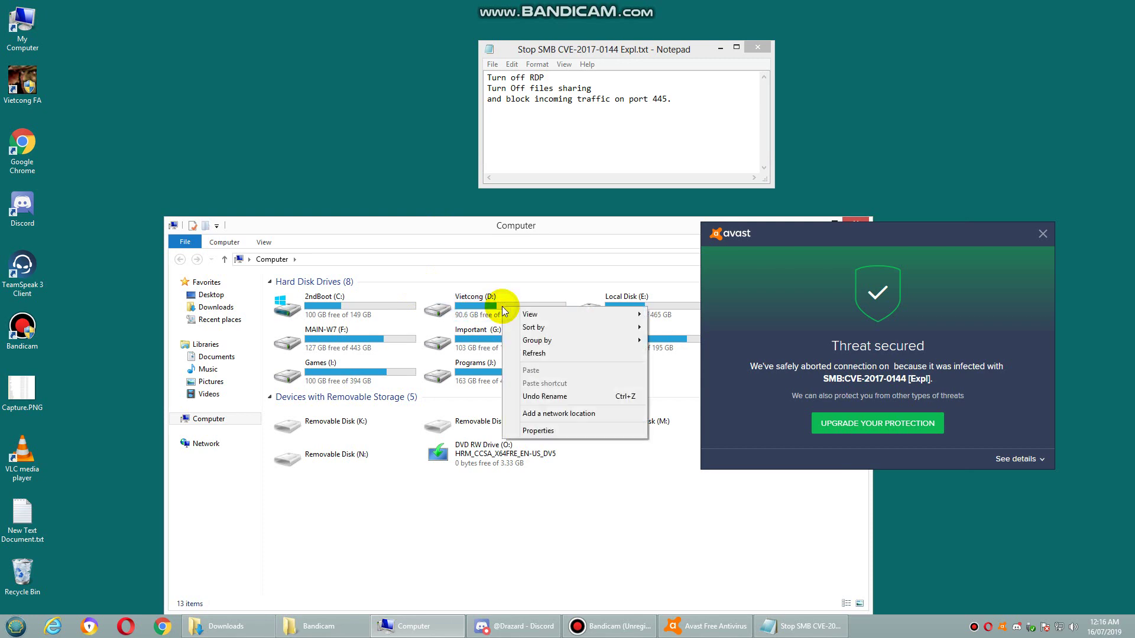
left_click(545, 430)
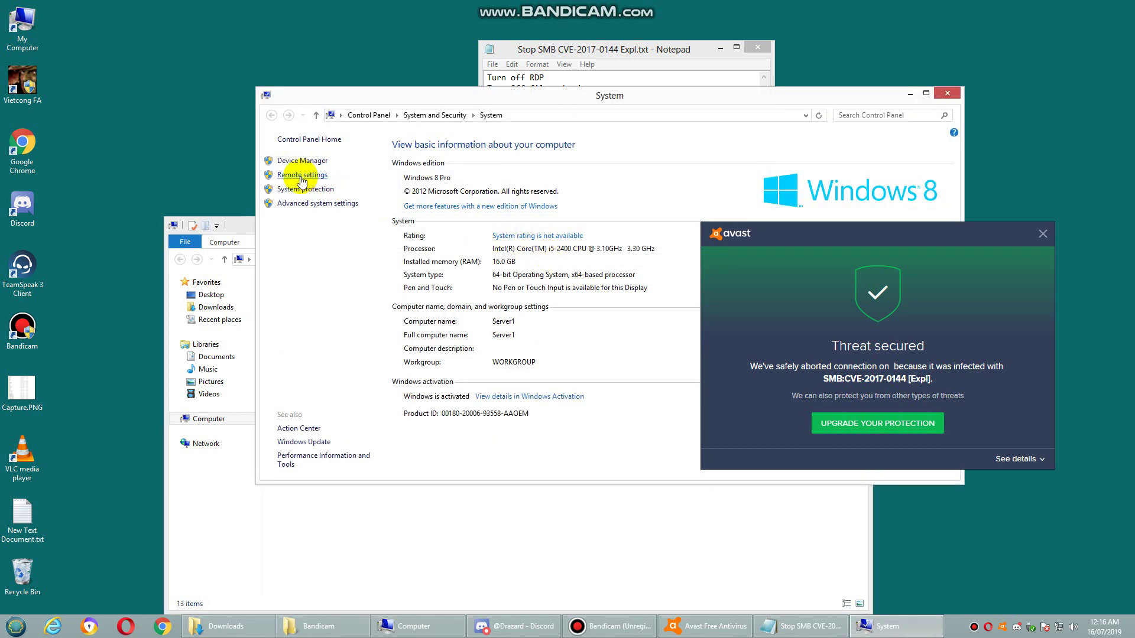
left_click(948, 93)
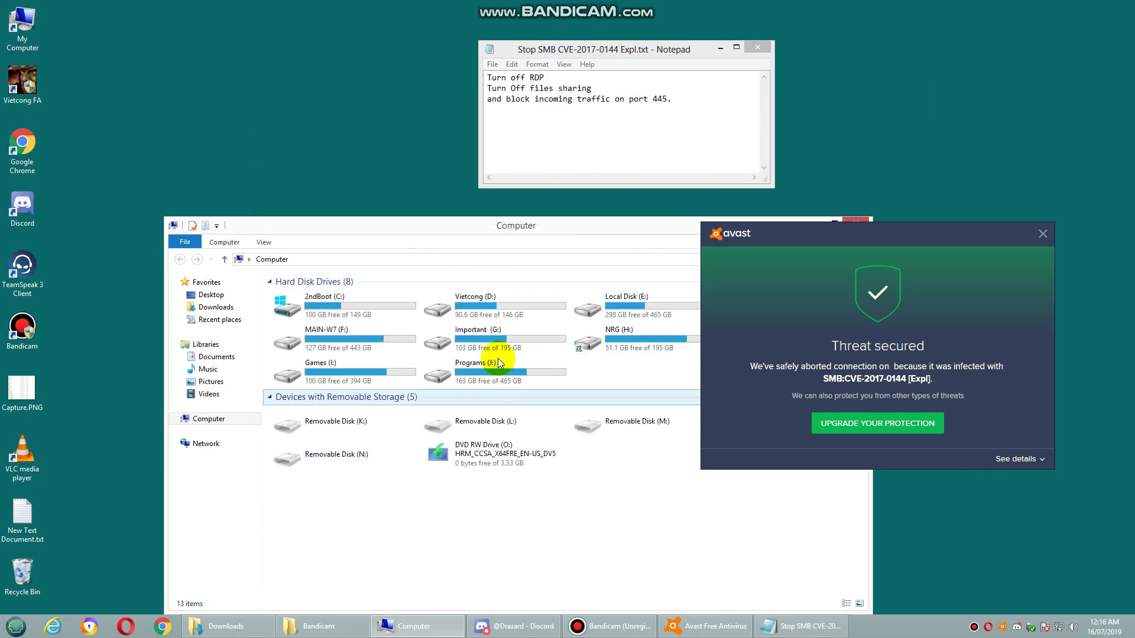
Share the Vietcong (D:) drive through Advanced Sharing with the share name D and a limit of 20 users.
left_click(488, 309)
right_click(488, 309)
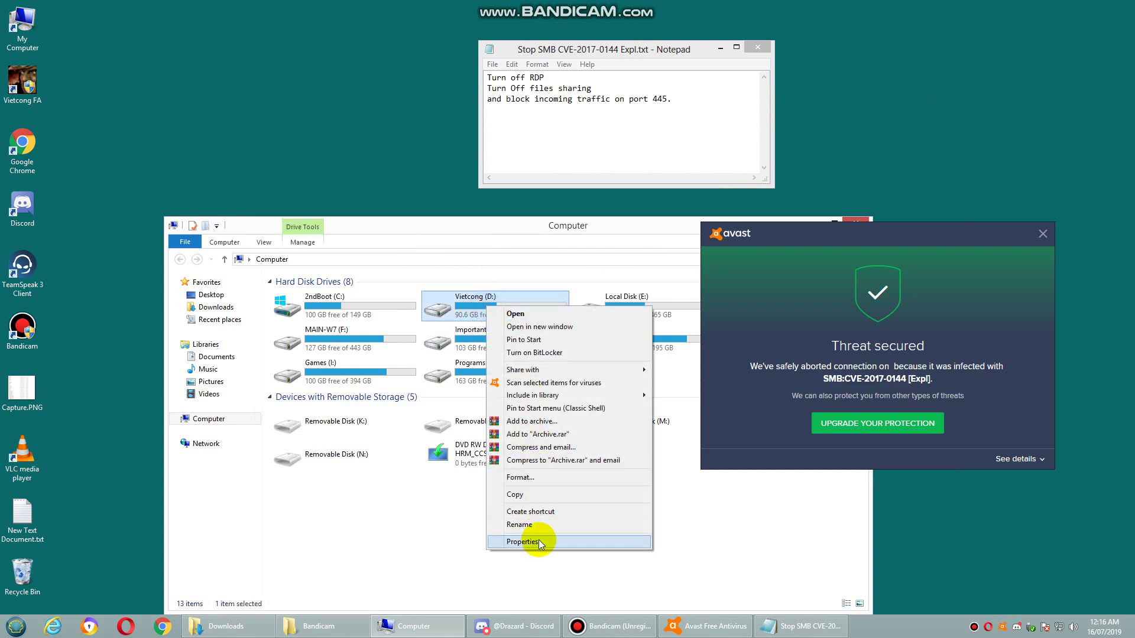
left_click(514, 538)
left_click_drag(603, 313, 390, 237)
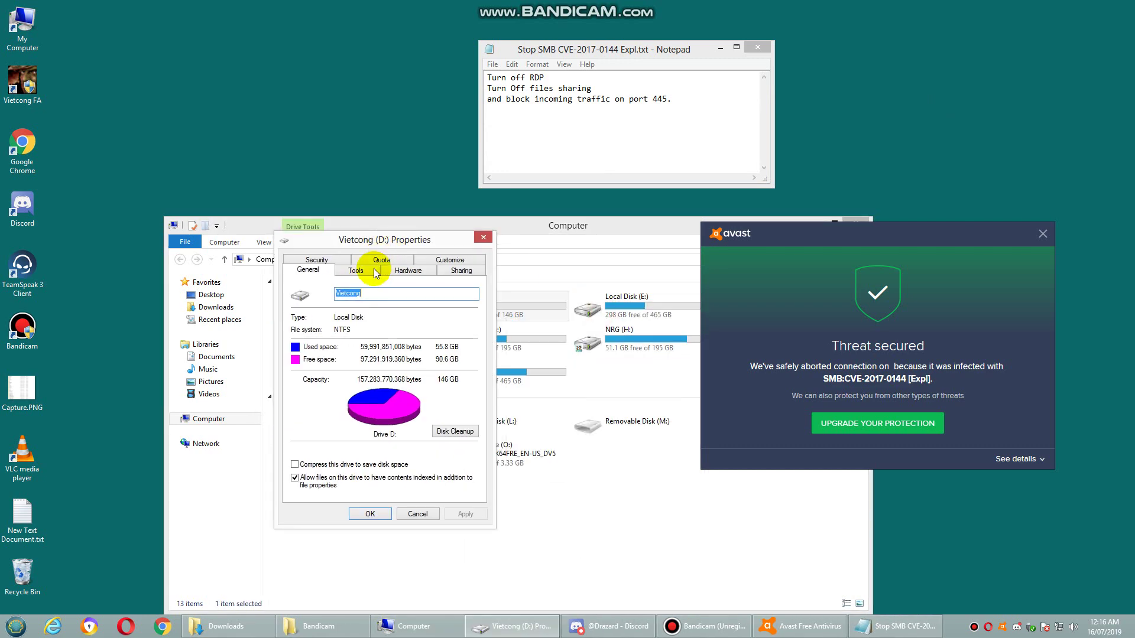
left_click(455, 271)
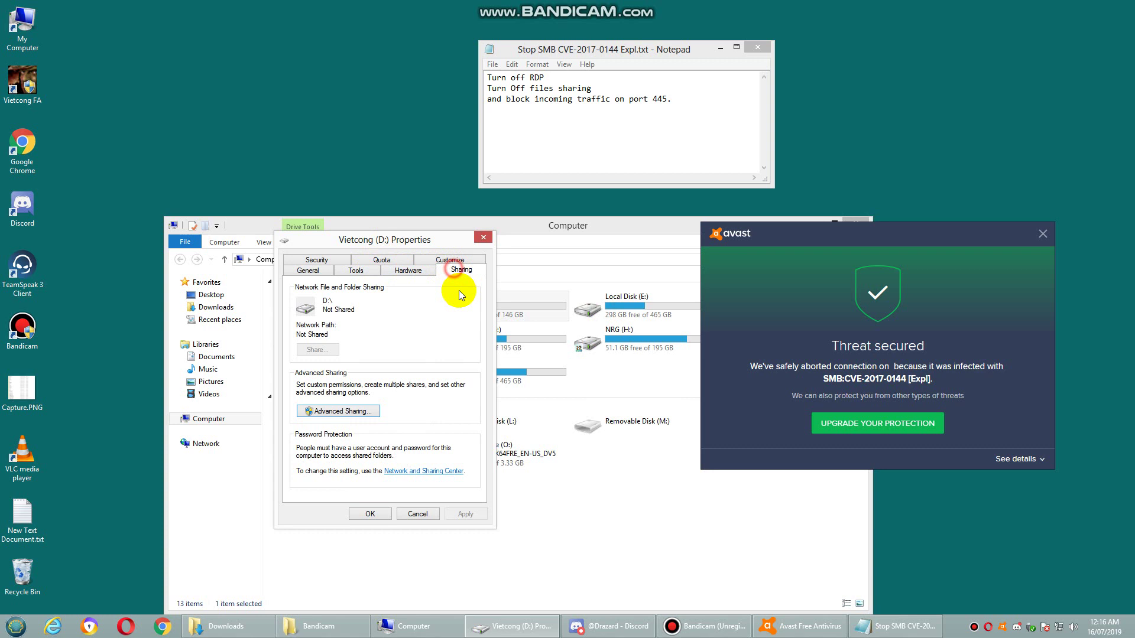
left_click(349, 412)
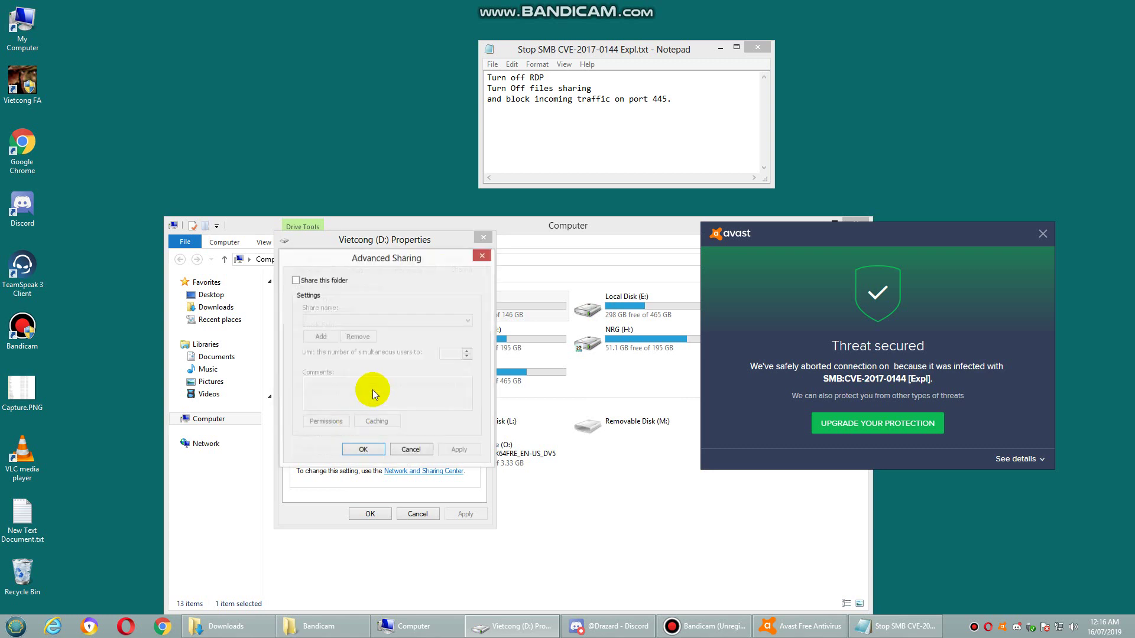
left_click(312, 282)
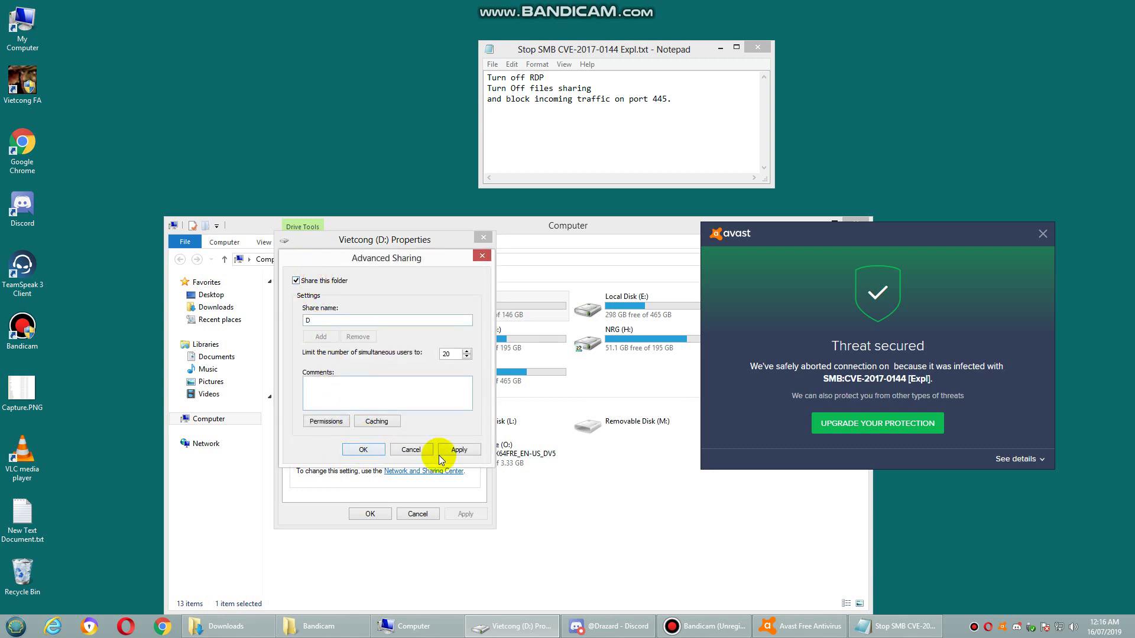
left_click(458, 449)
left_click(363, 450)
left_click(368, 515)
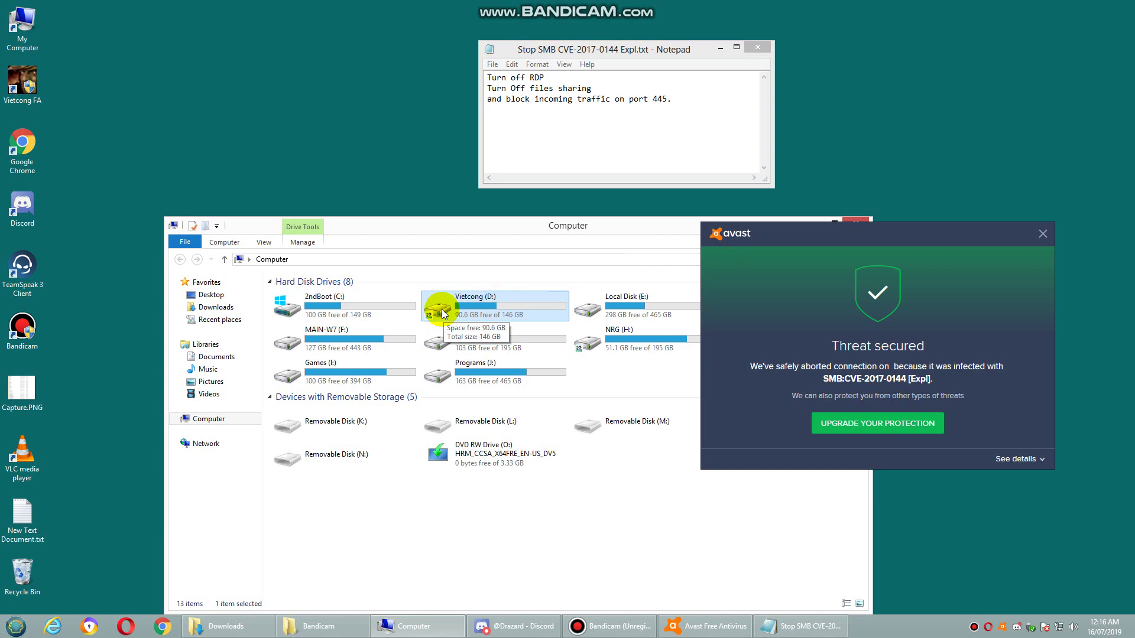
Stop sharing the Vietcong (D:) drive in its advanced sharing settings and agree to disconnect connected users.
right_click(443, 313)
left_click(489, 548)
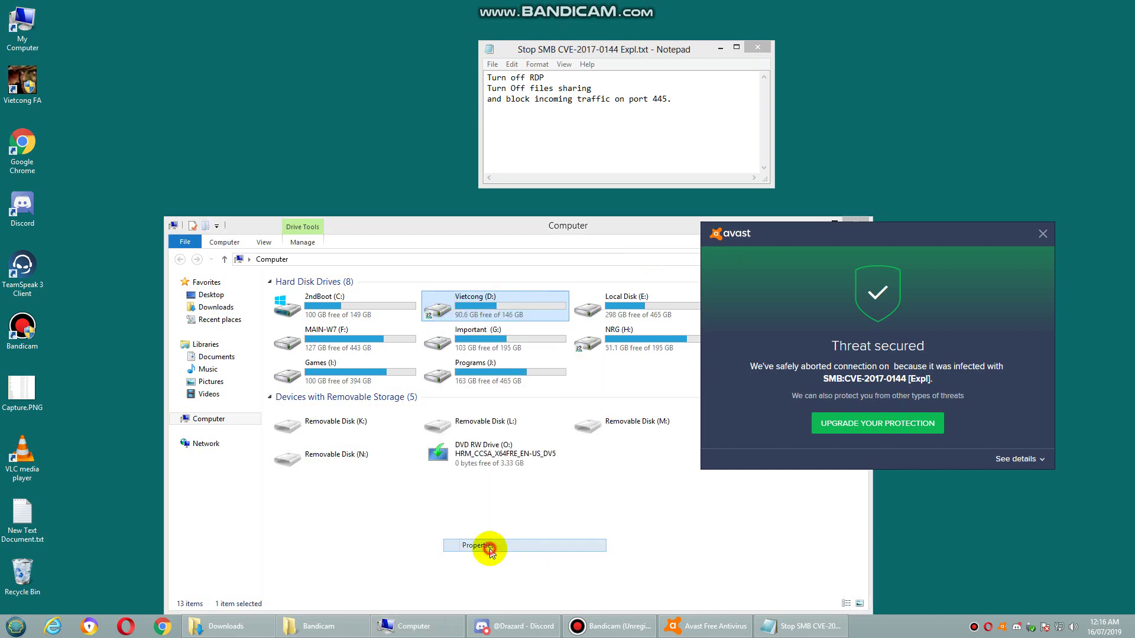
left_click(628, 349)
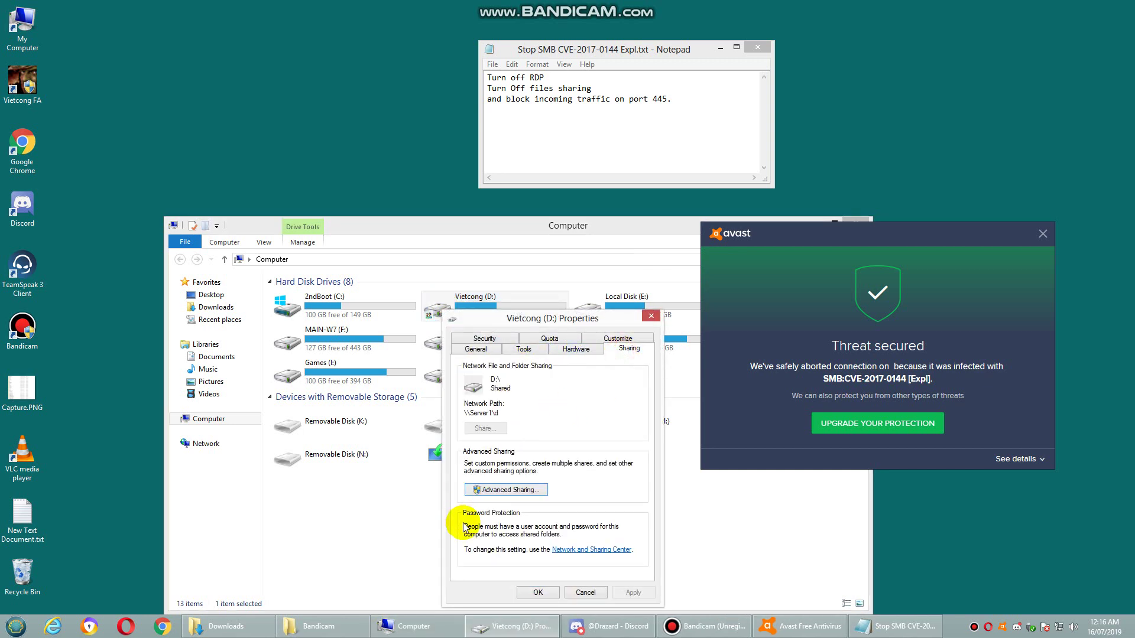
left_click(507, 490)
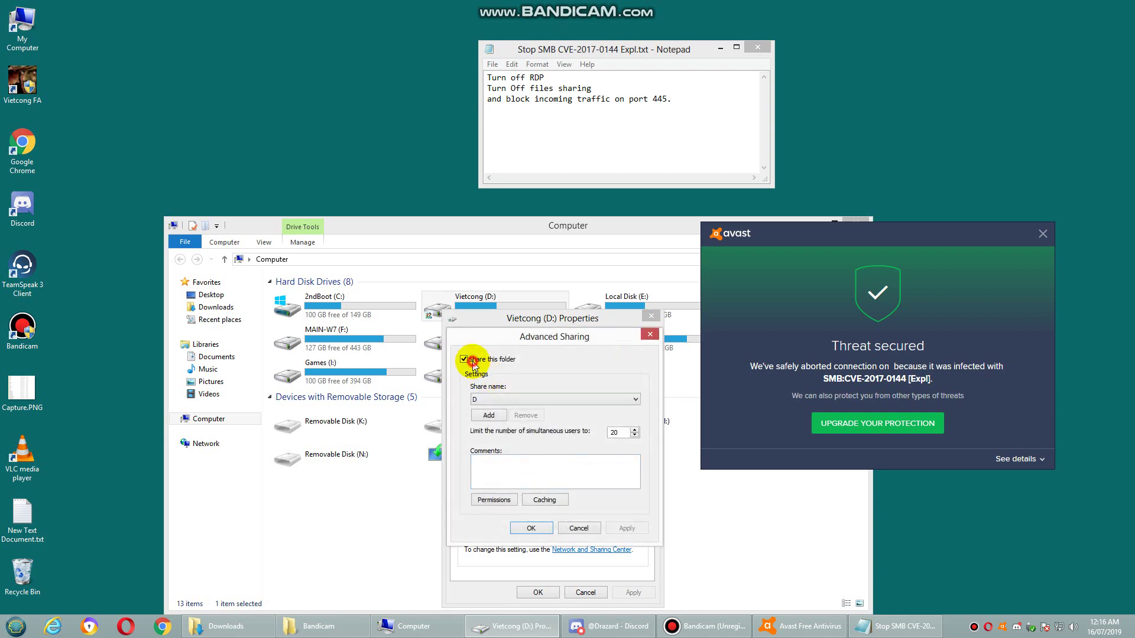
left_click(472, 362)
left_click(626, 528)
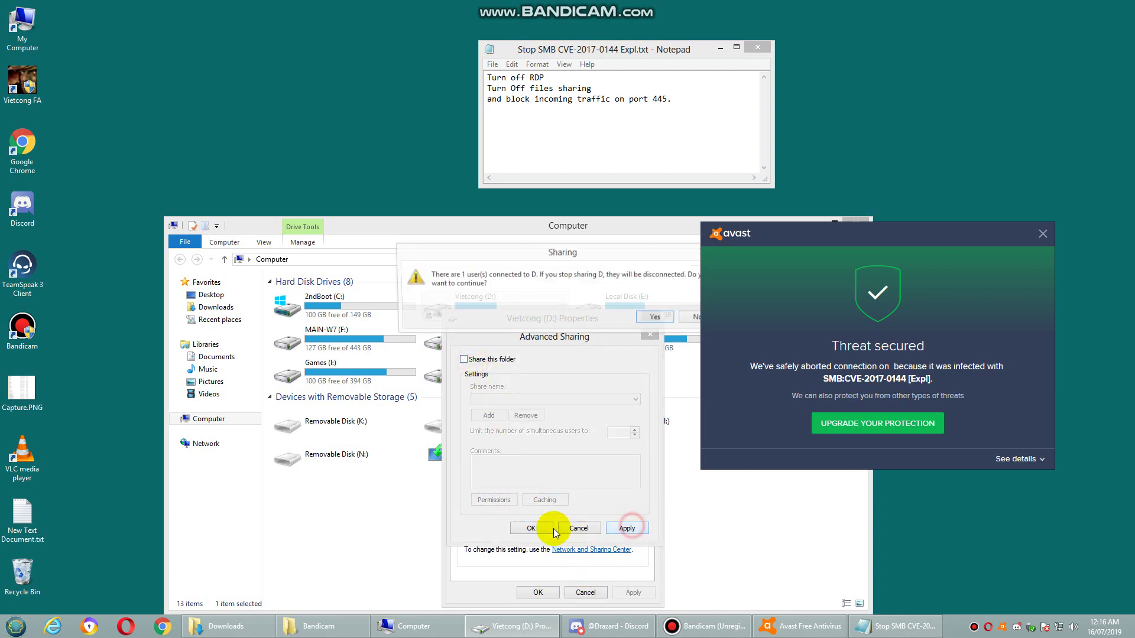
left_click(654, 317)
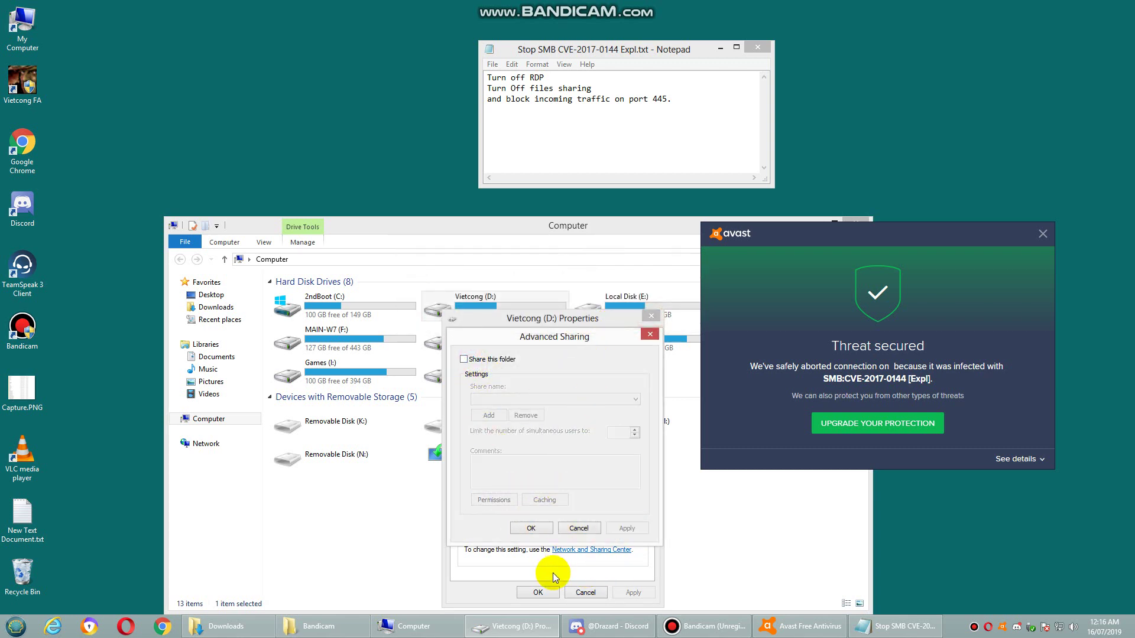
left_click(531, 528)
left_click(537, 592)
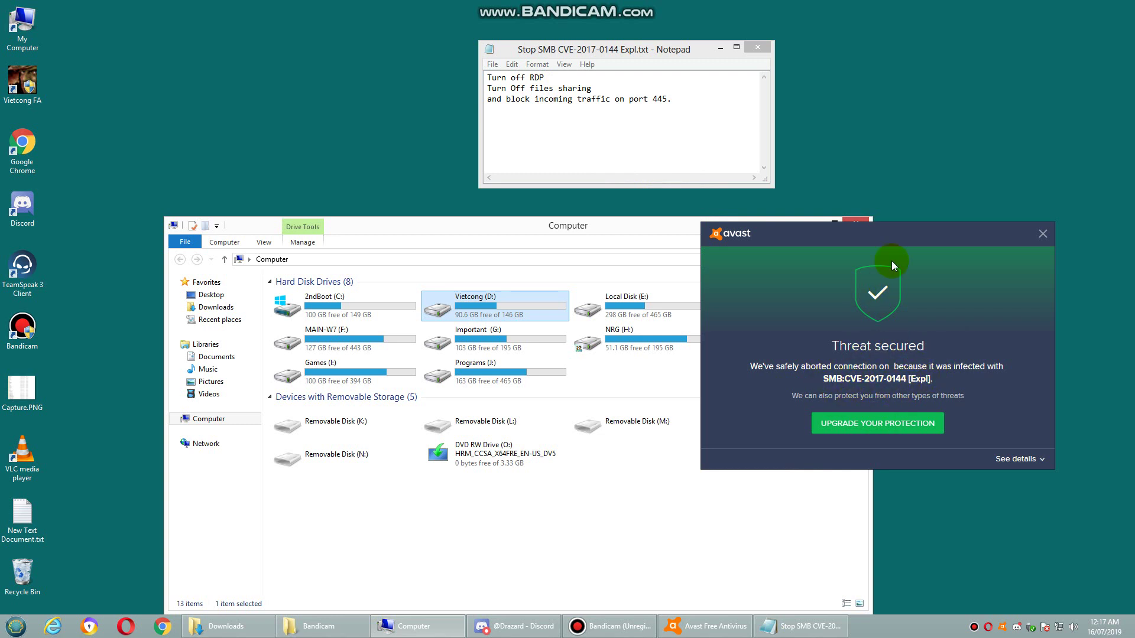
Close the Computer window and arrange the note directly above the Avast alert, clear of the working area.
left_click_drag(889, 246, 959, 53)
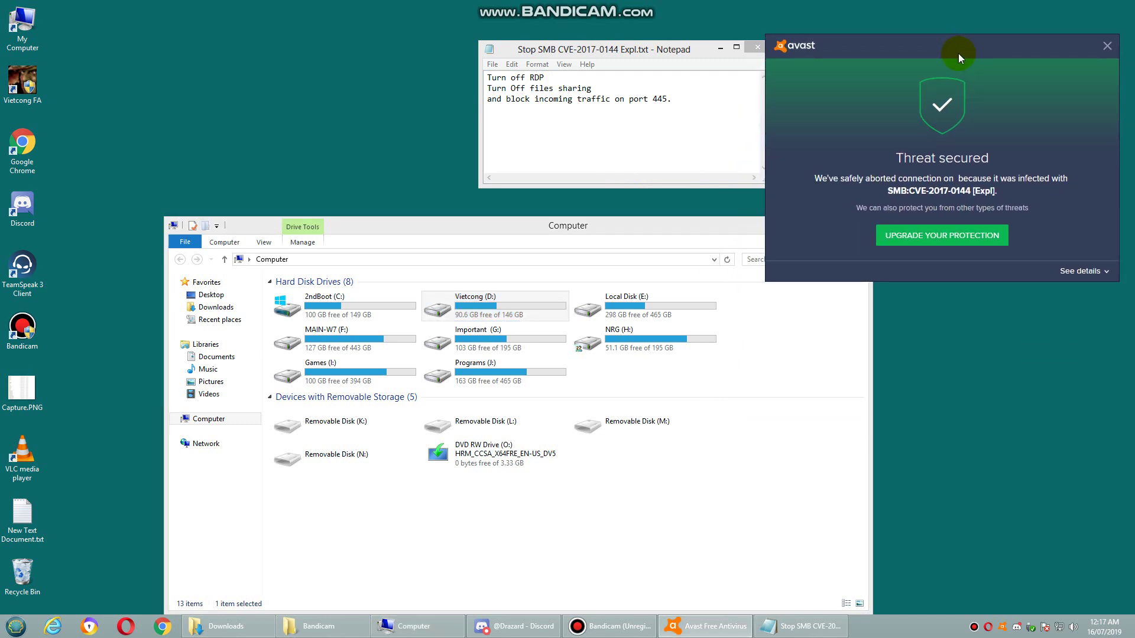
left_click_drag(666, 50, 597, 33)
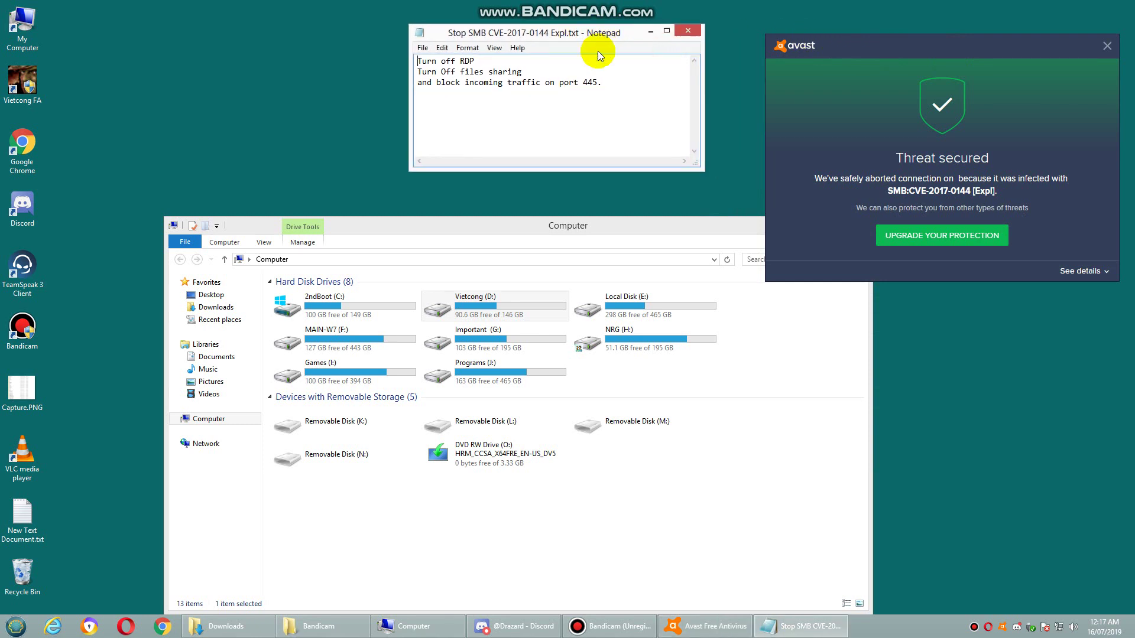
left_click_drag(671, 226, 543, 198)
left_click(736, 196)
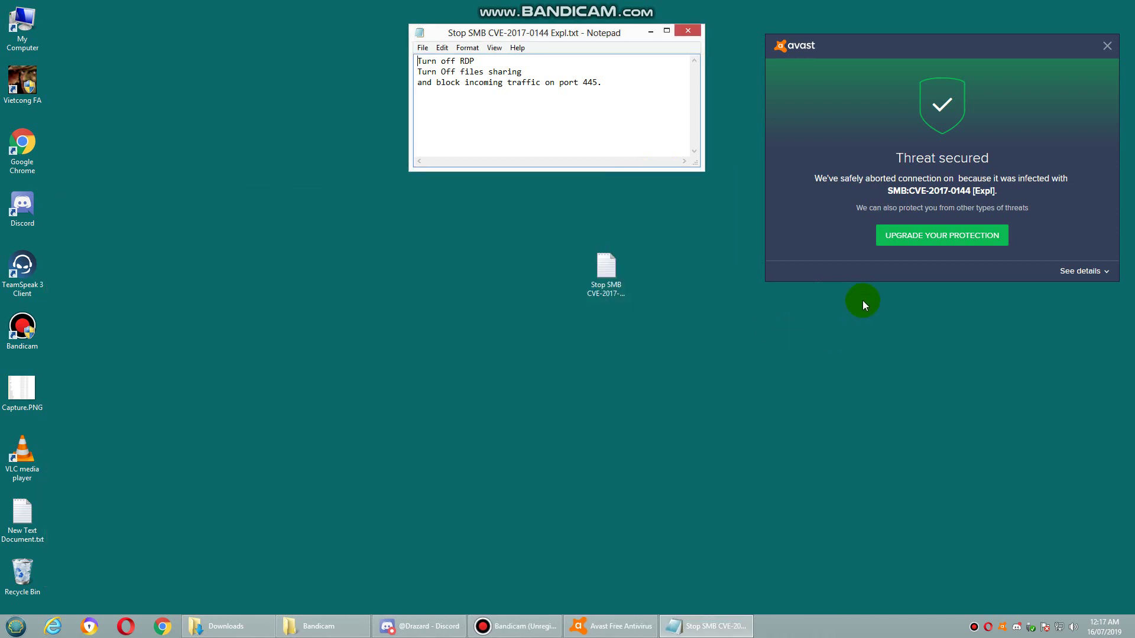
left_click_drag(897, 65, 846, 269)
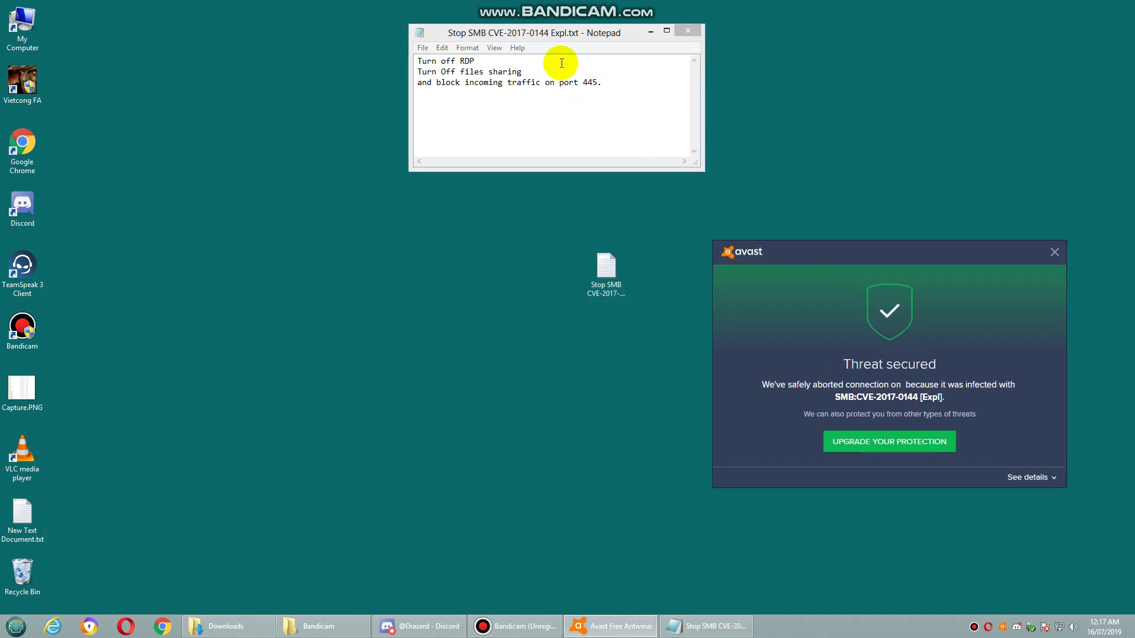
left_click_drag(550, 27, 593, 28)
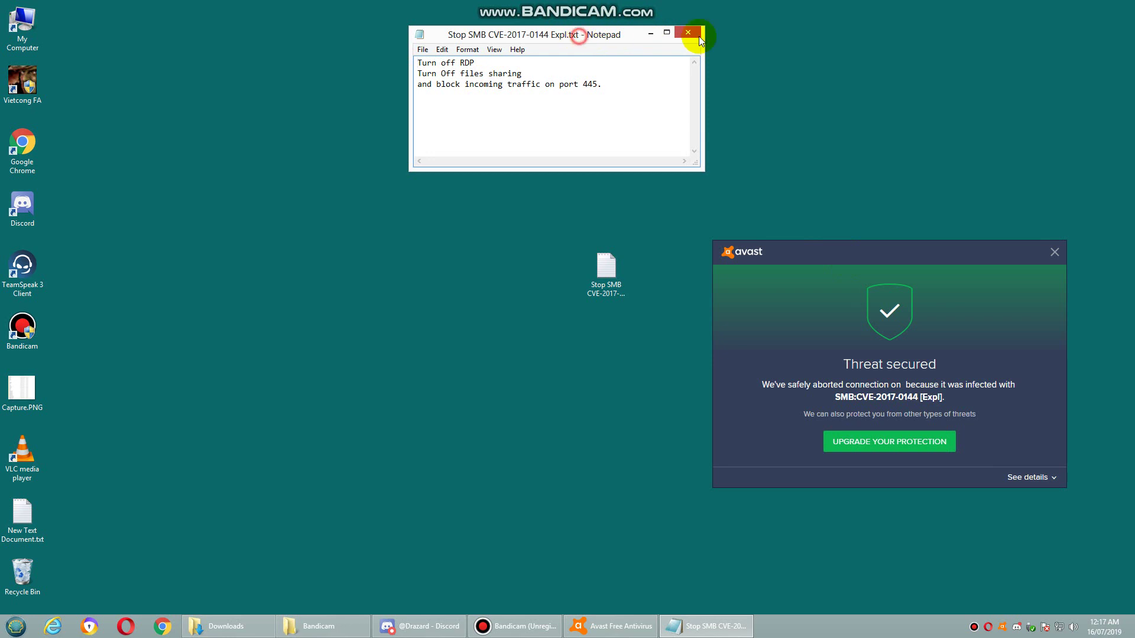
left_click_drag(699, 37, 854, 65)
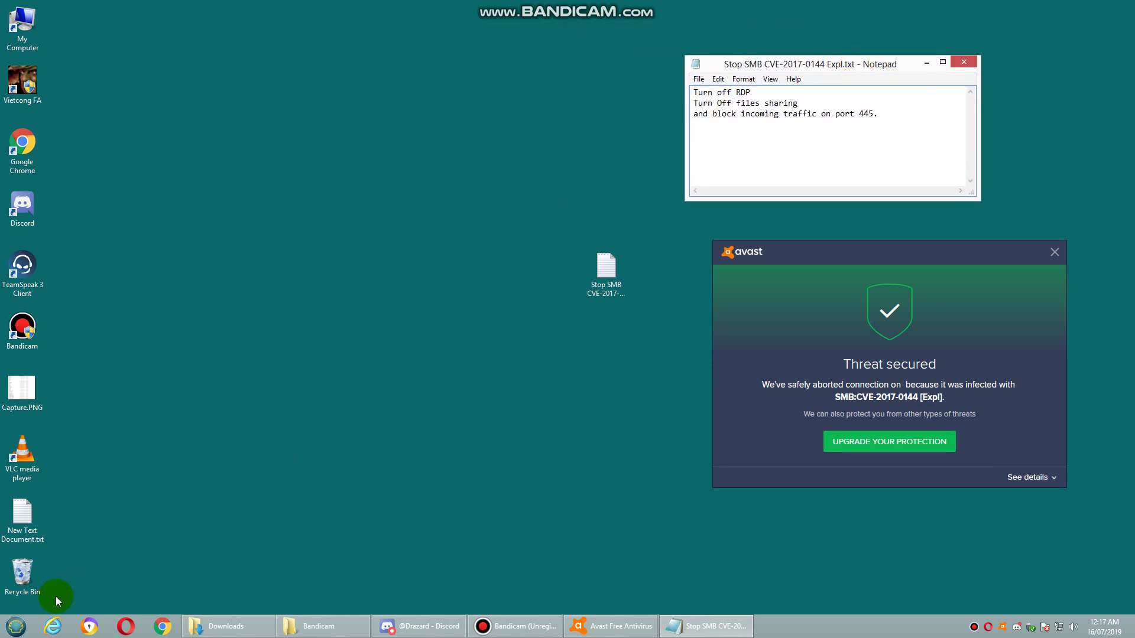
Open the computer's advanced system settings and show the Remote Assistance and Remote Desktop options.
left_click(16, 625)
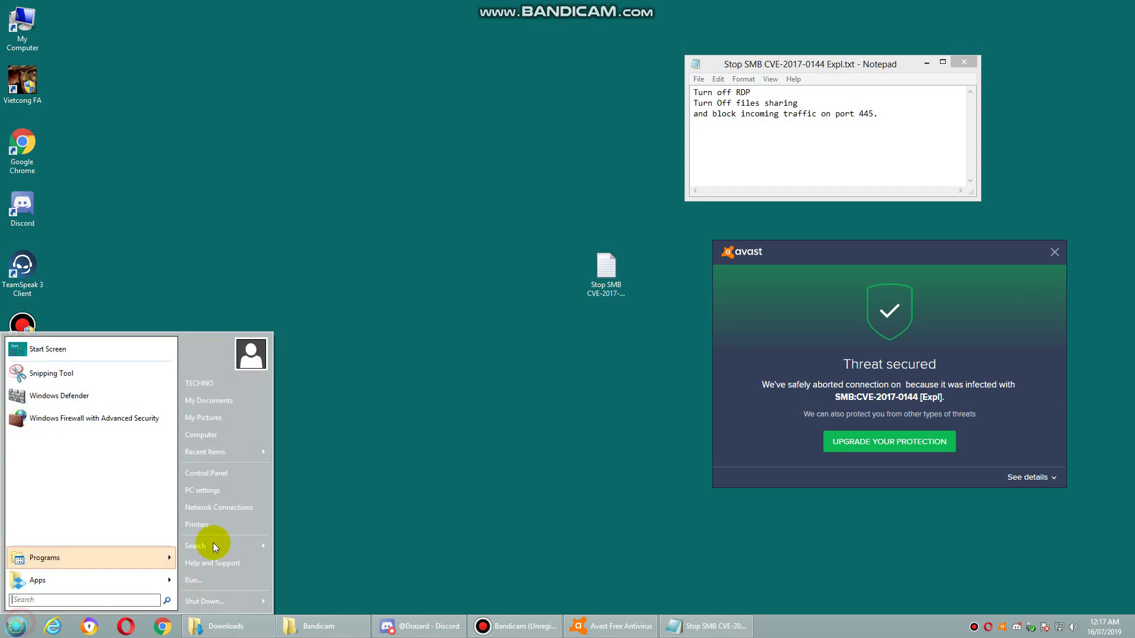
right_click(232, 435)
left_click(304, 535)
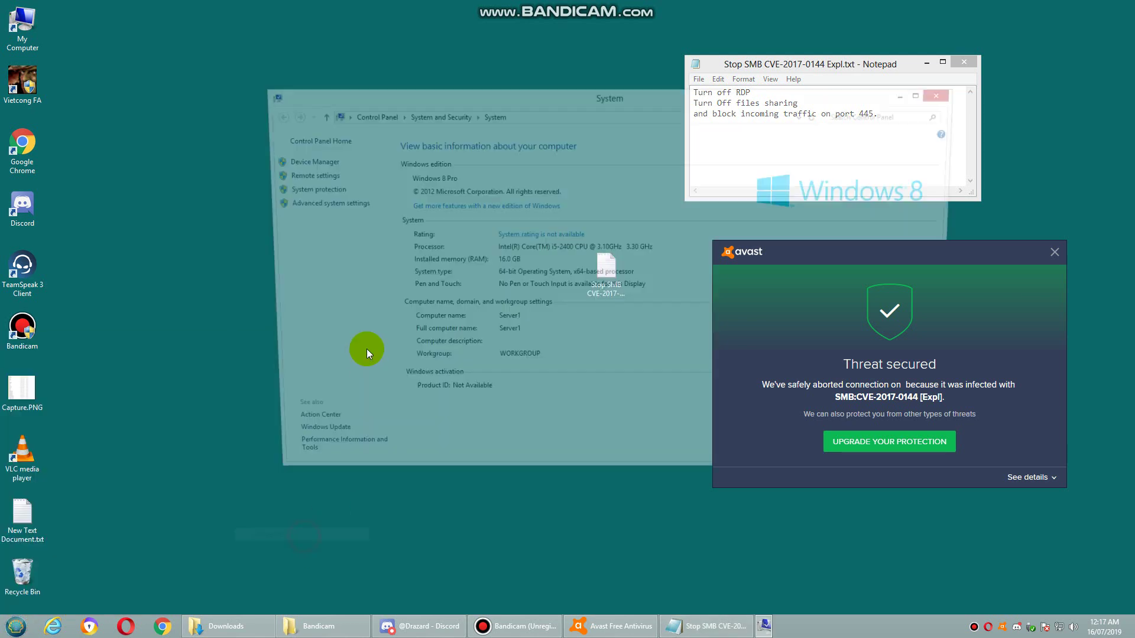
left_click_drag(486, 93, 314, 50)
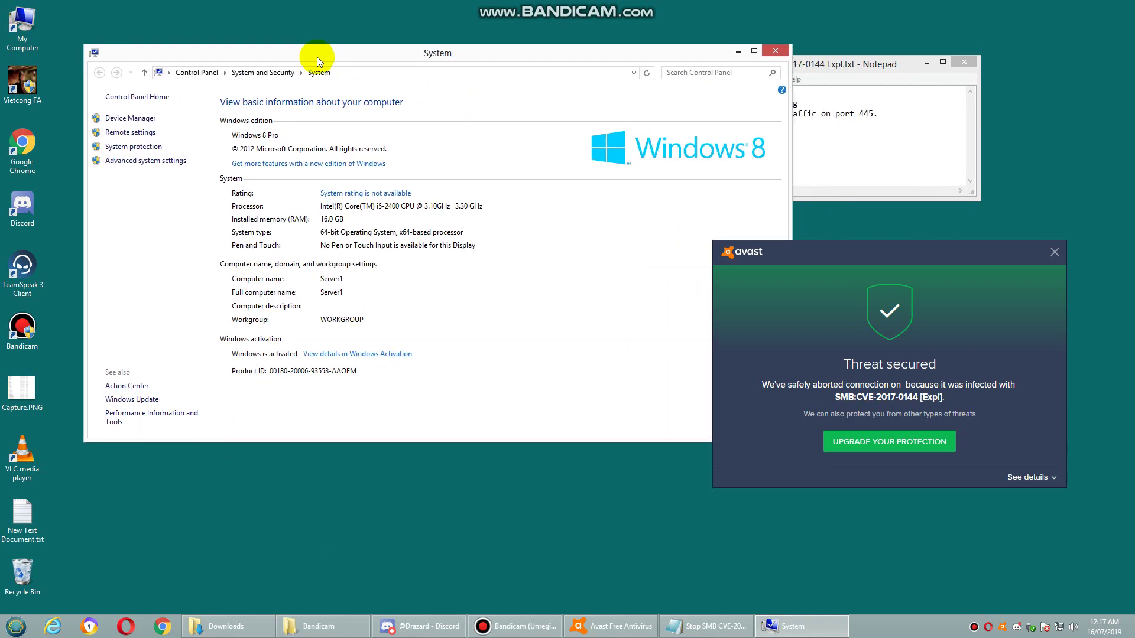
left_click(125, 166)
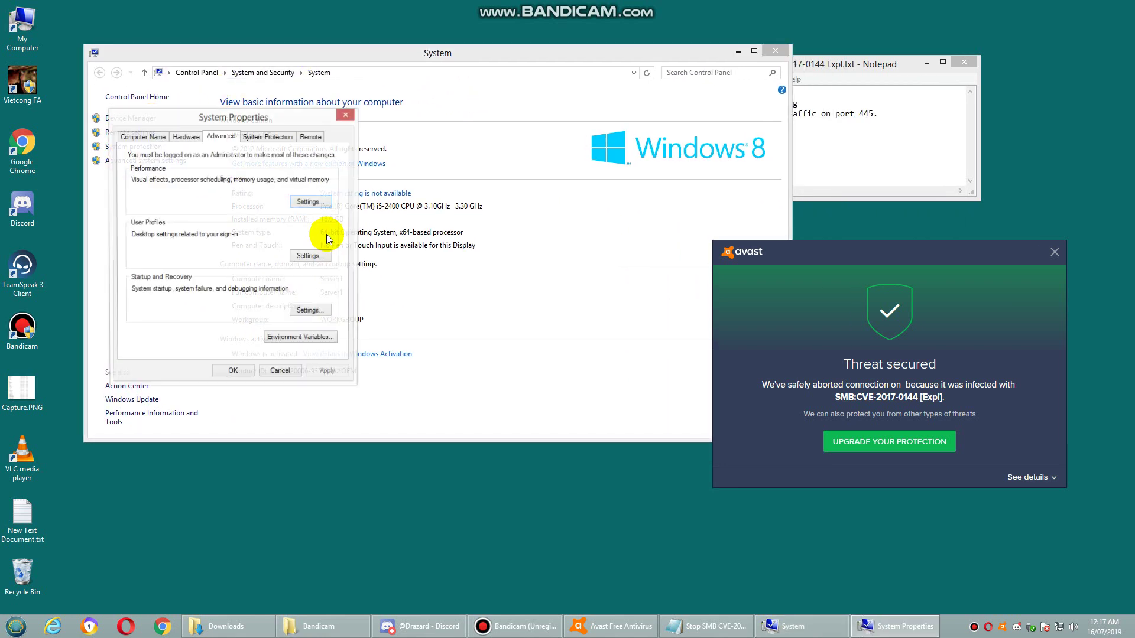
left_click(311, 137)
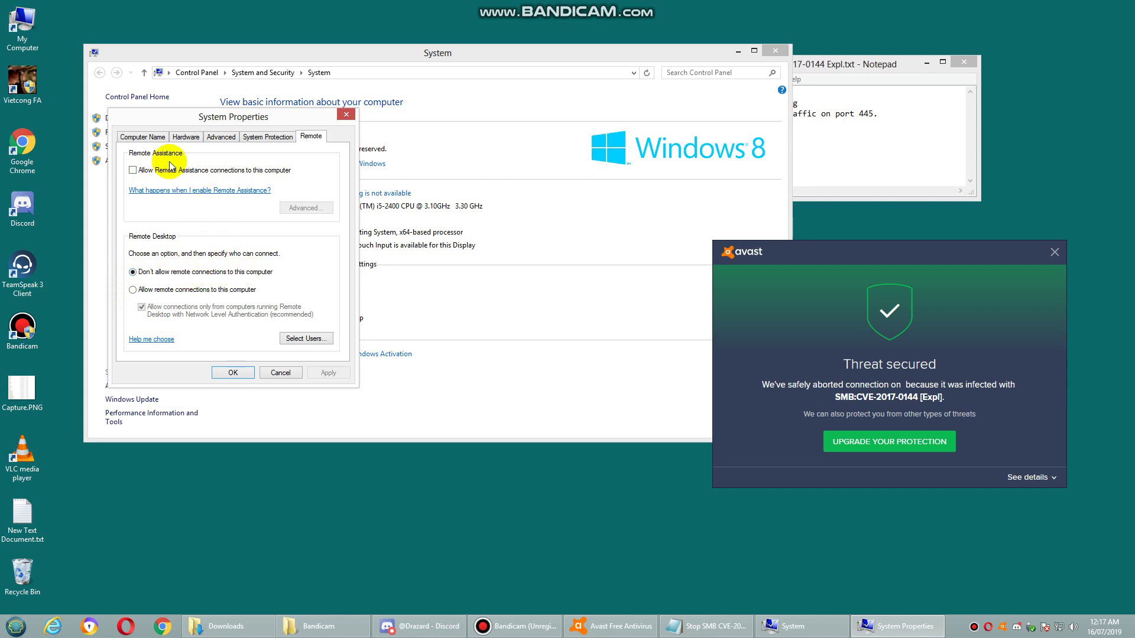
Disallow Remote Assistance connections, keep remote desktop connections disallowed, save the settings and close the System window.
left_click(133, 170)
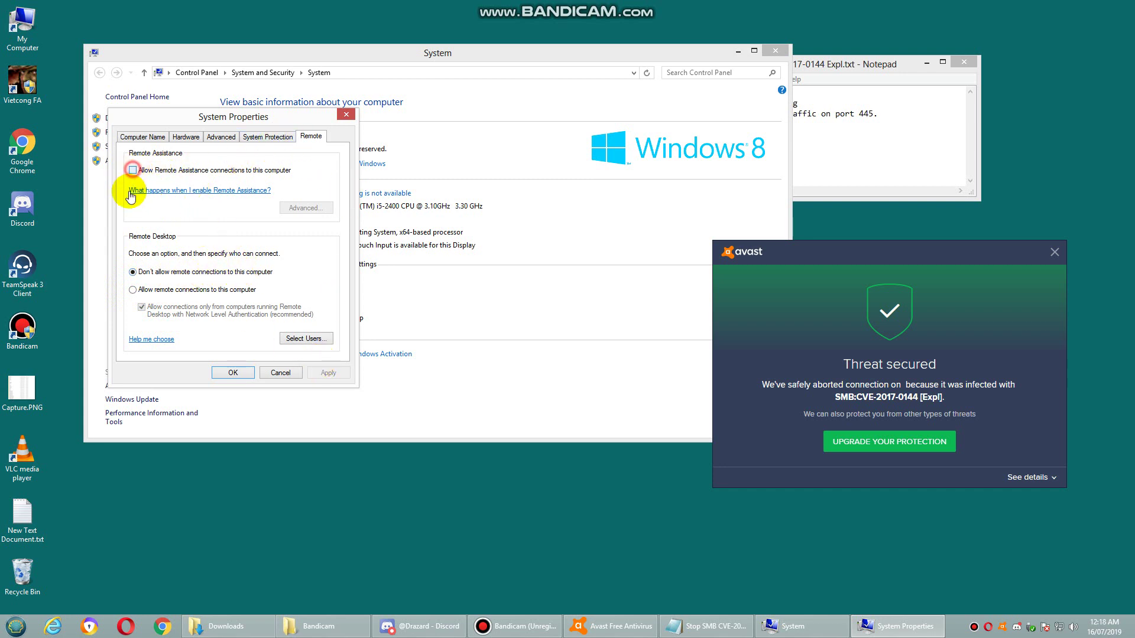
left_click(133, 170)
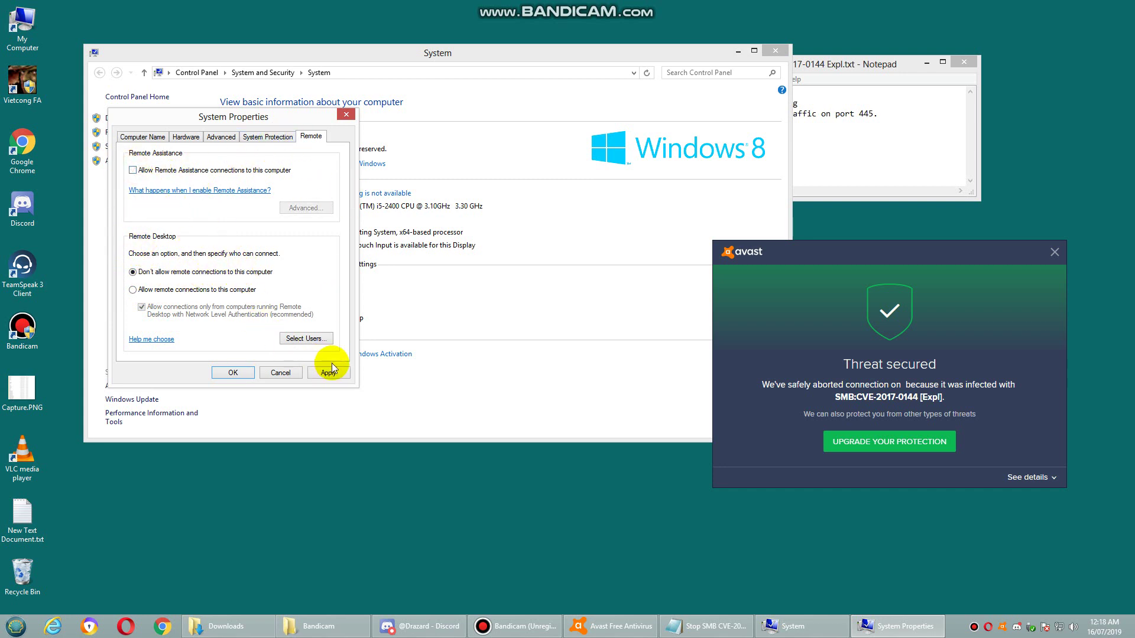
left_click(313, 373)
left_click(233, 373)
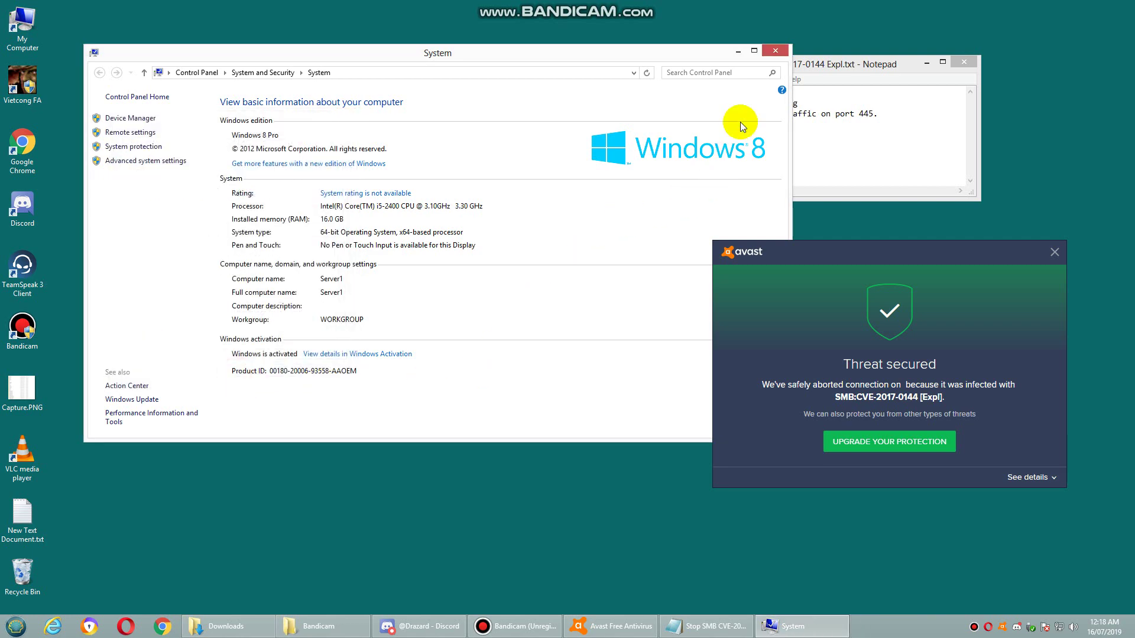
left_click(776, 52)
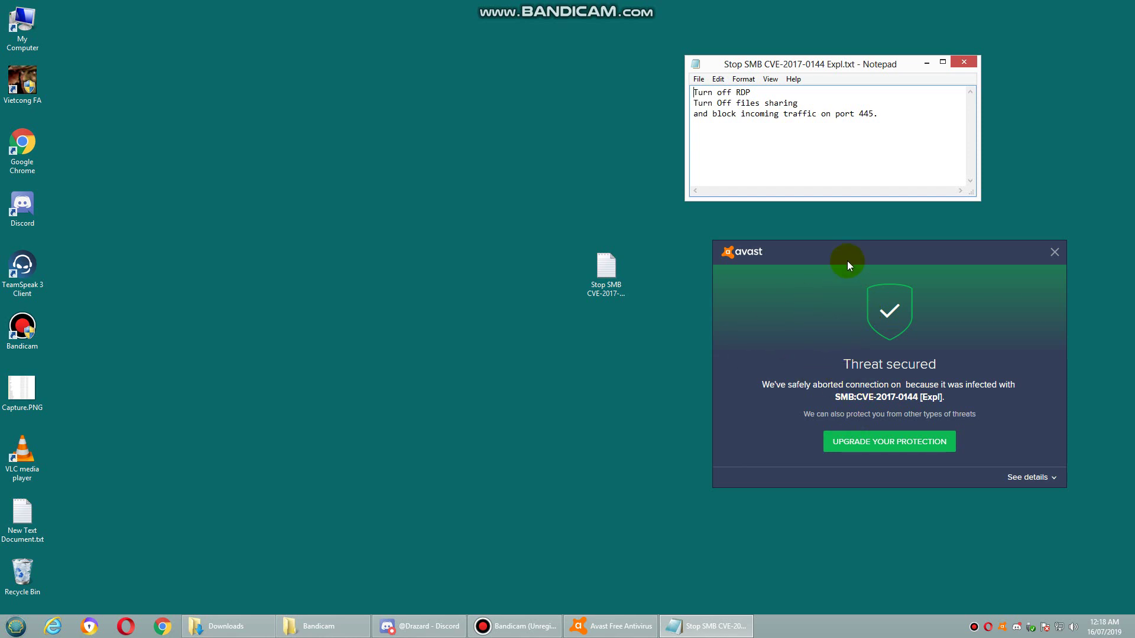
Shift the Avast alert slightly, search the computer for "firewall" and open Windows Firewall.
left_click_drag(846, 260, 814, 266)
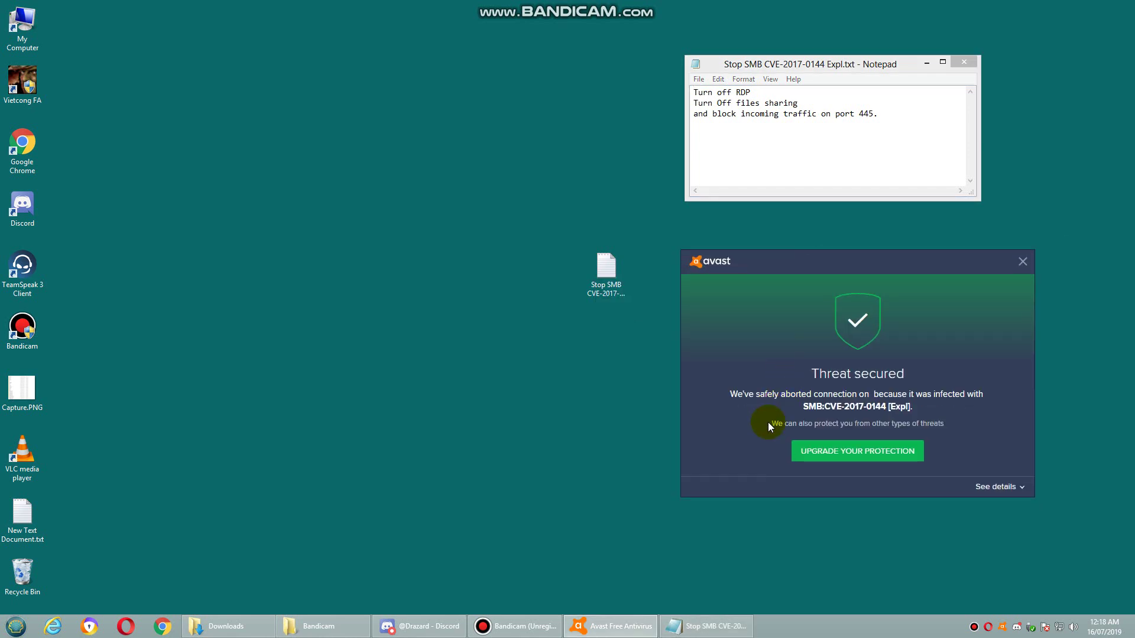
left_click(16, 630)
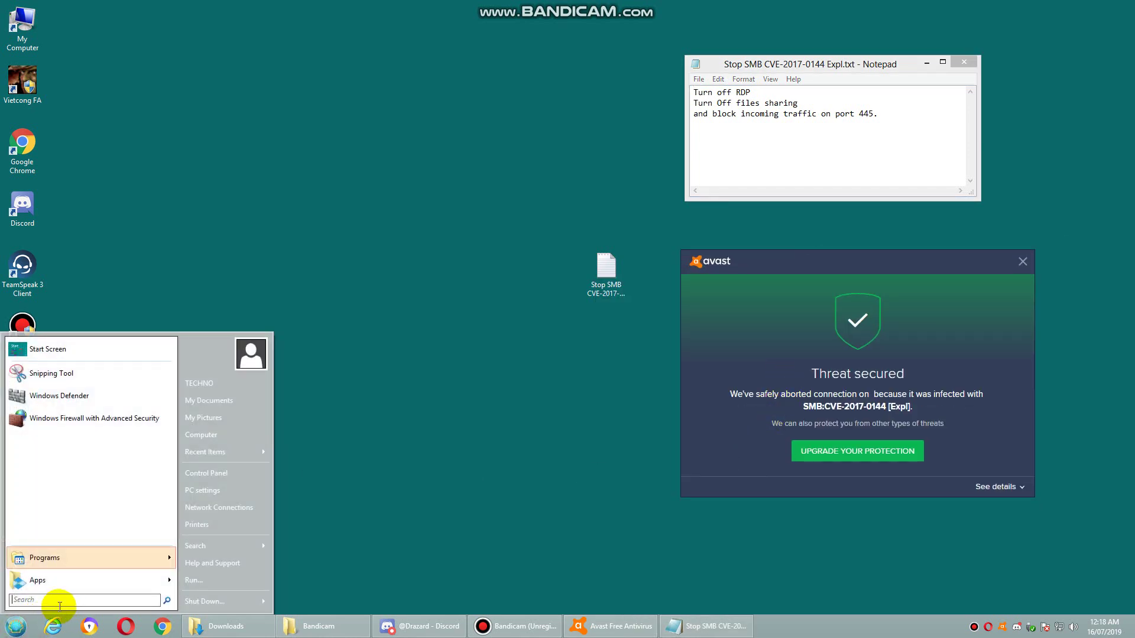
left_click(59, 606)
type("f")
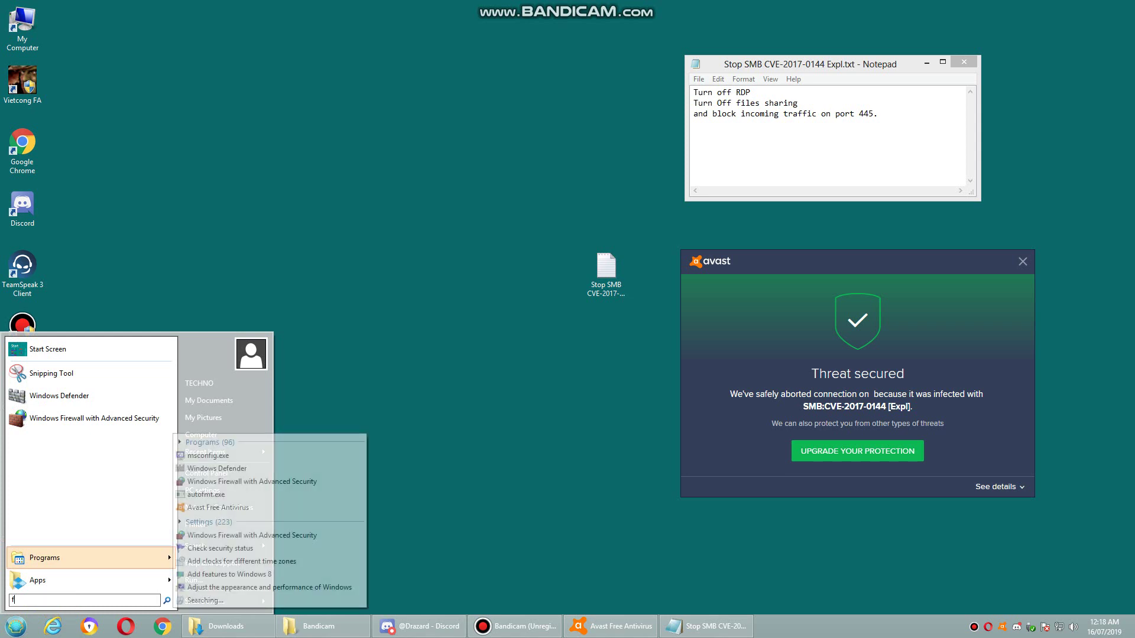
type("irewall")
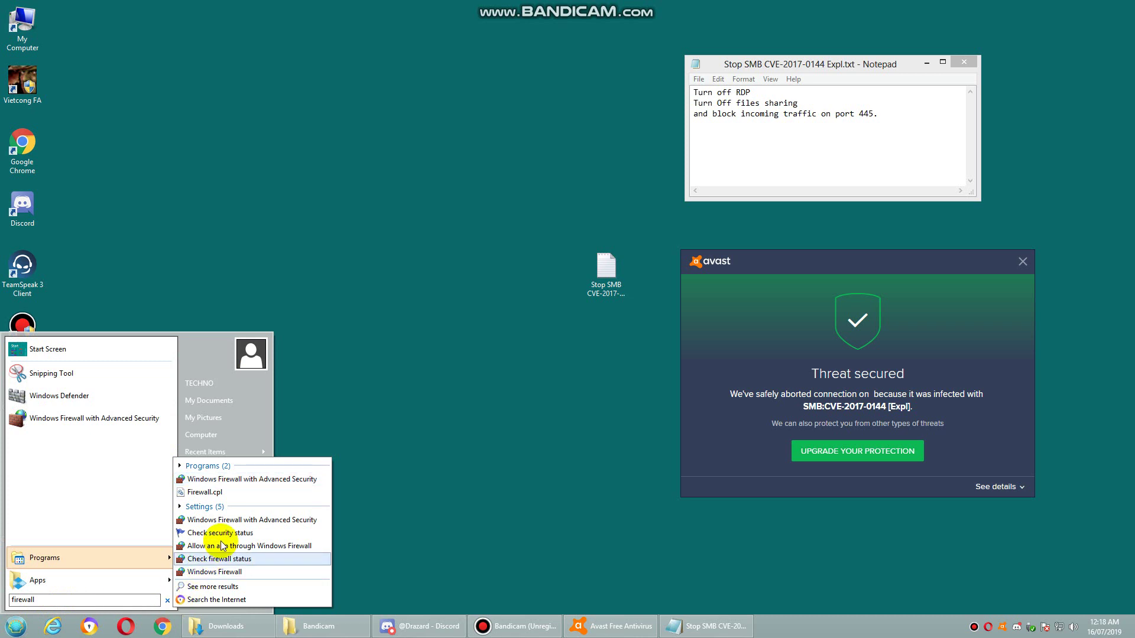
left_click(234, 572)
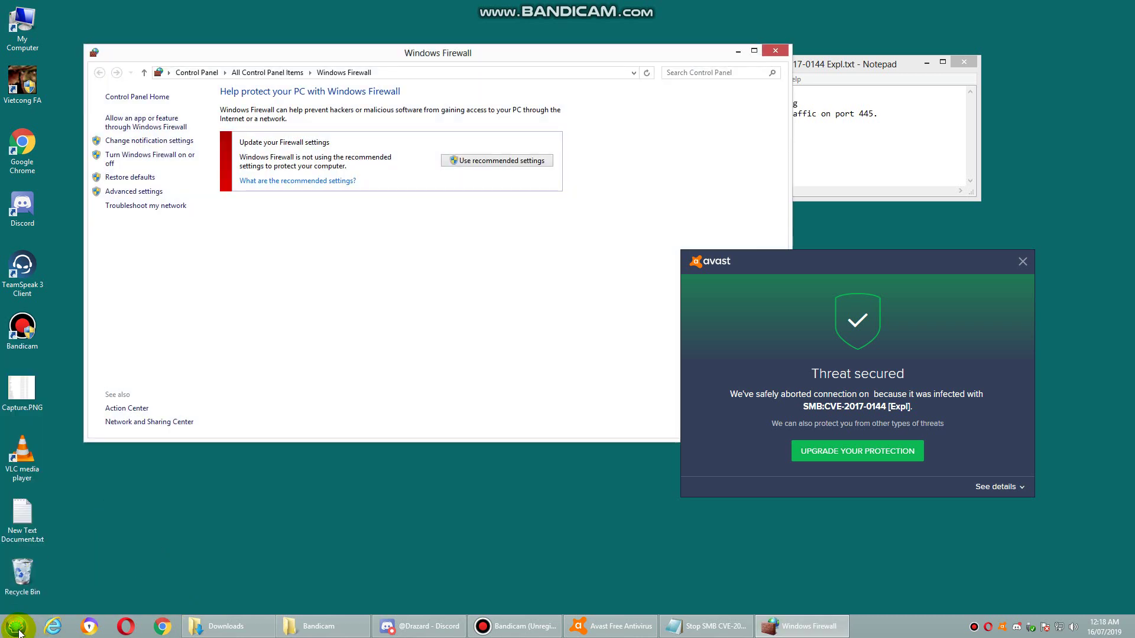
Move the Avast alert off the firewall window, try to apply the recommended firewall settings and dismiss the error.
left_click(16, 625)
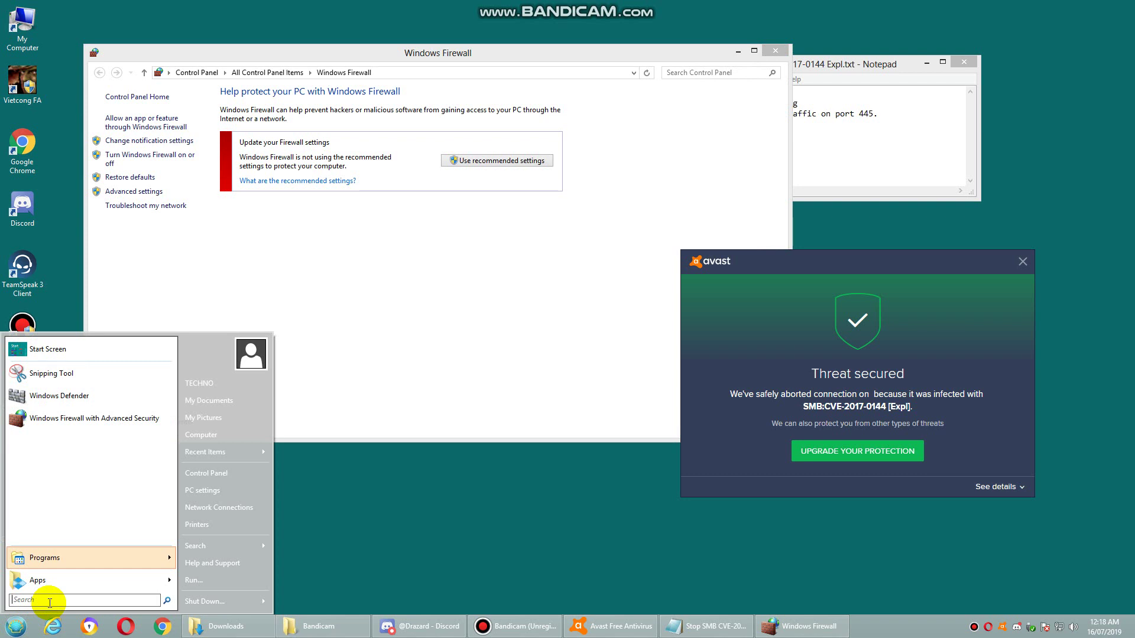
left_click(486, 304)
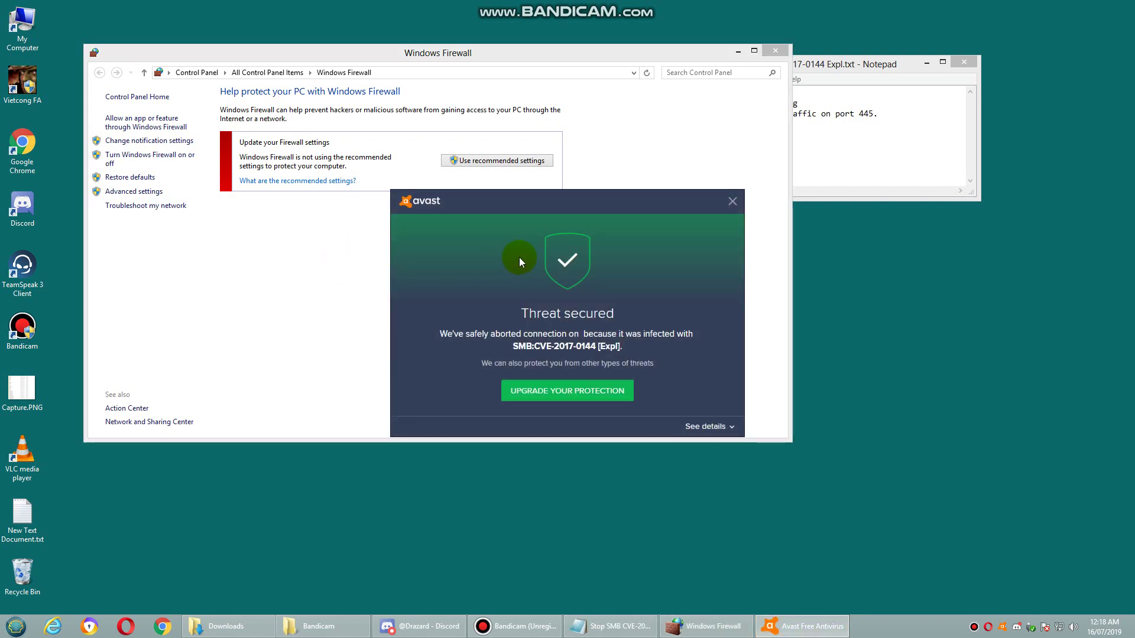
left_click_drag(524, 223, 697, 326)
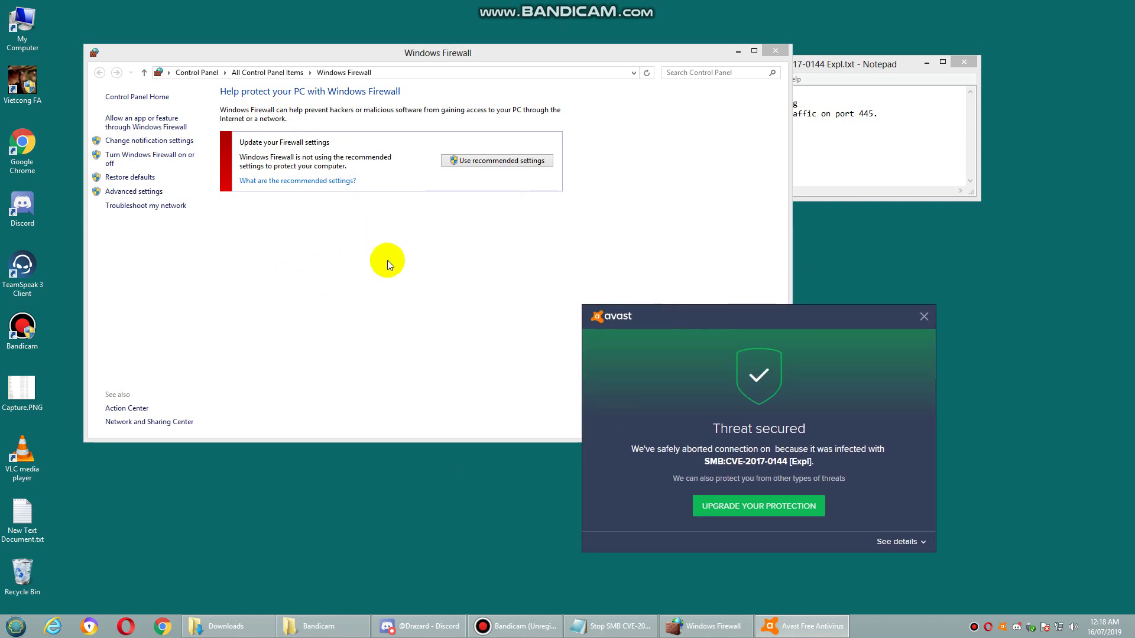
left_click(499, 160)
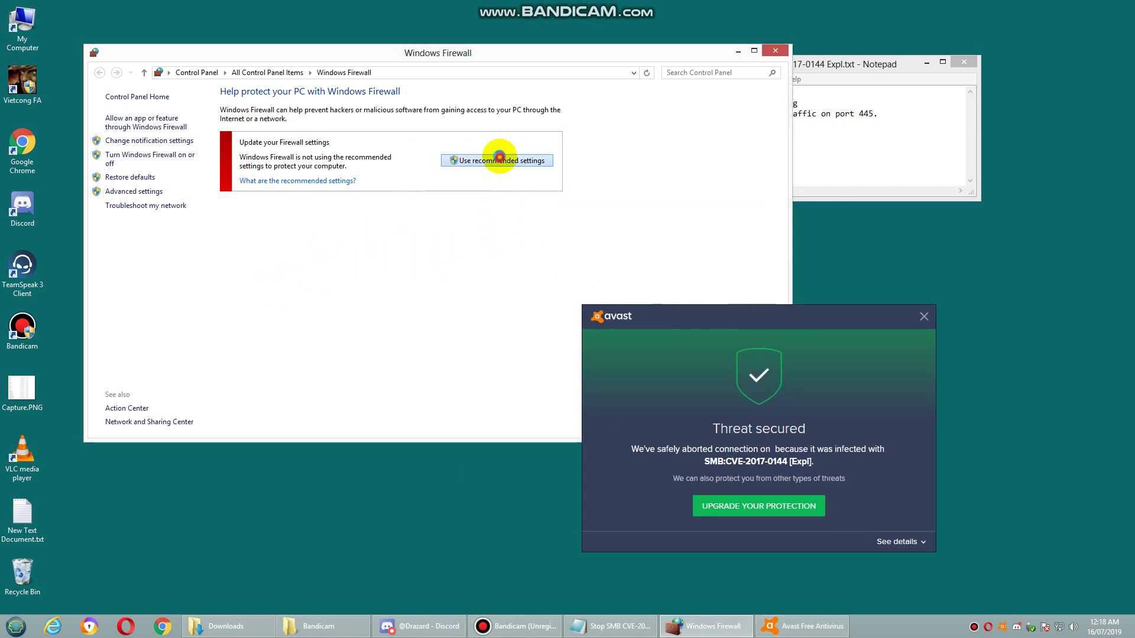
left_click_drag(576, 284, 422, 280)
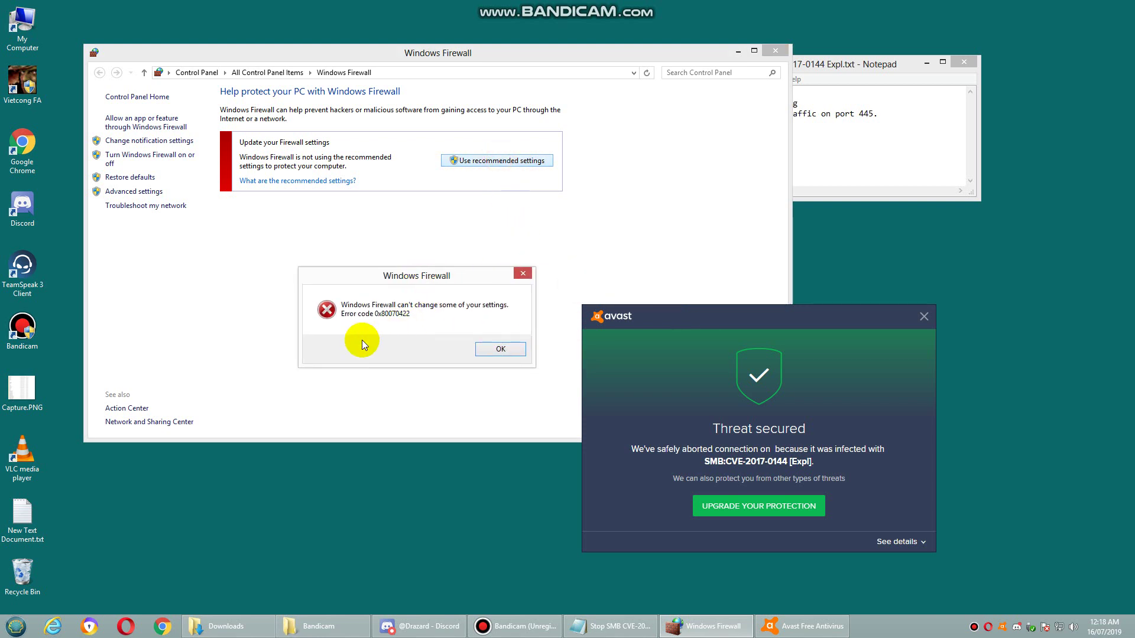
left_click(497, 350)
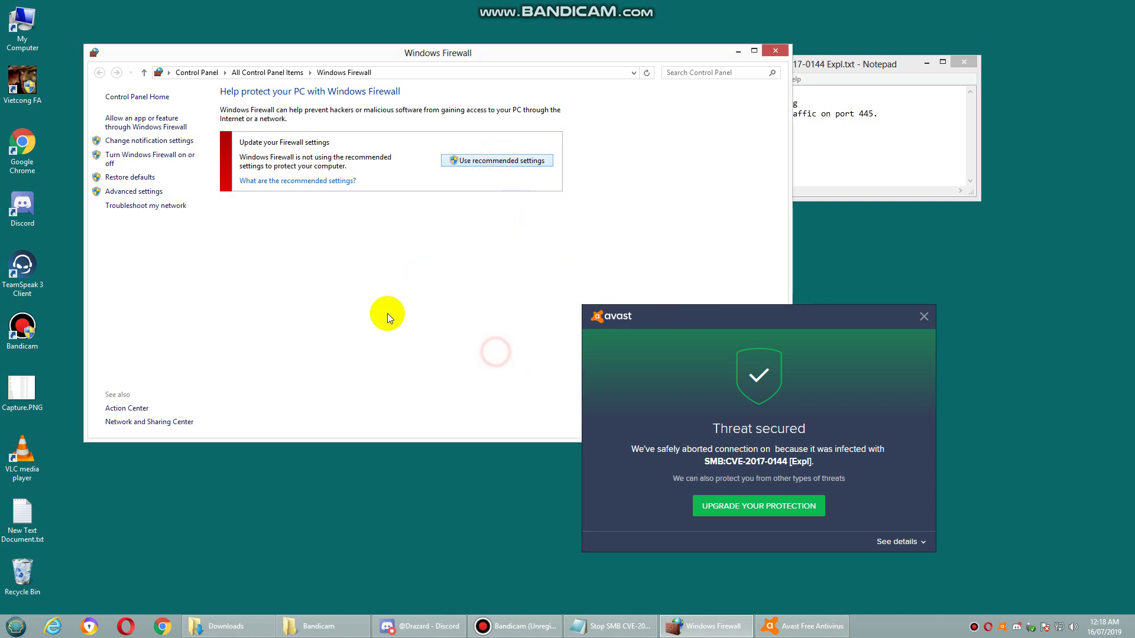
Try to apply the recommended settings from the page for turning Windows Firewall on or off, and return to the firewall overview.
left_click(136, 155)
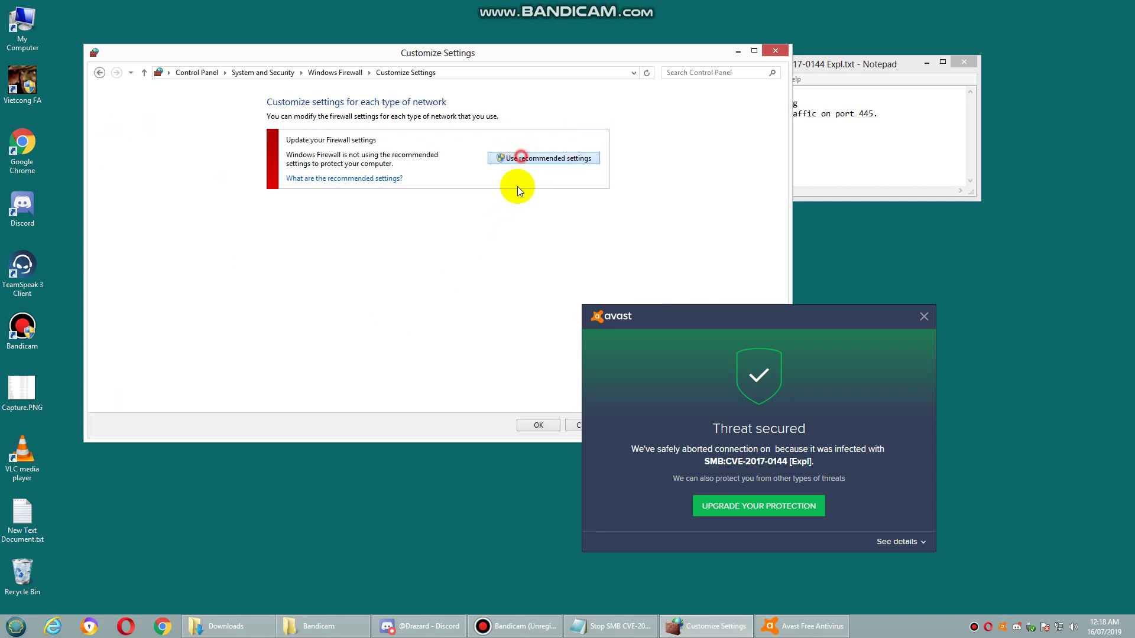
left_click(520, 157)
left_click_drag(675, 322, 799, 305)
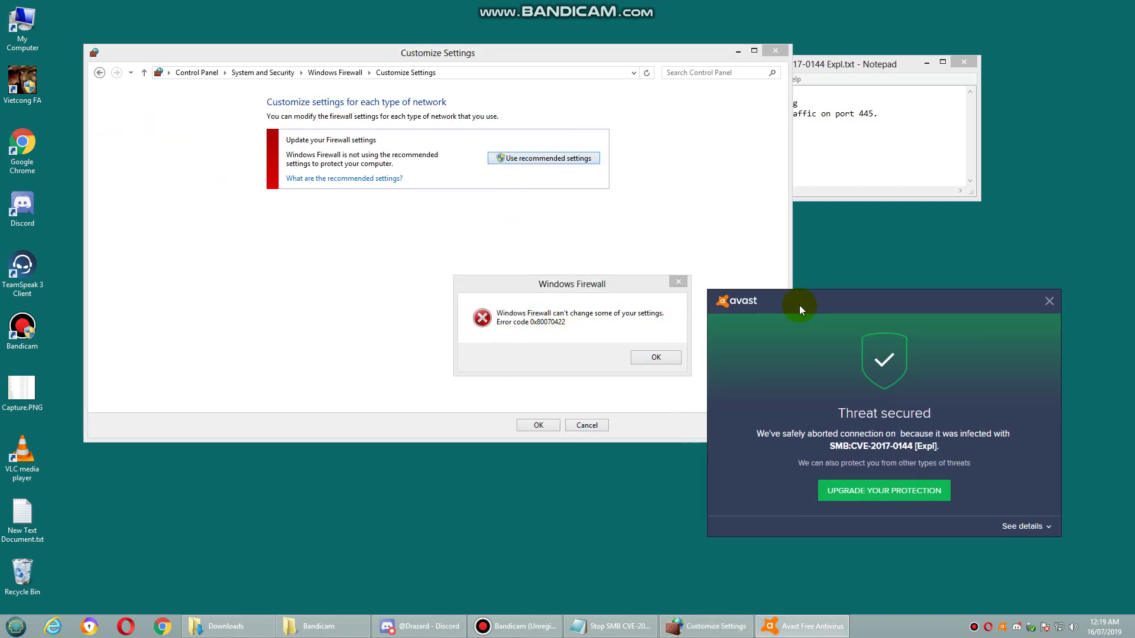
left_click(656, 358)
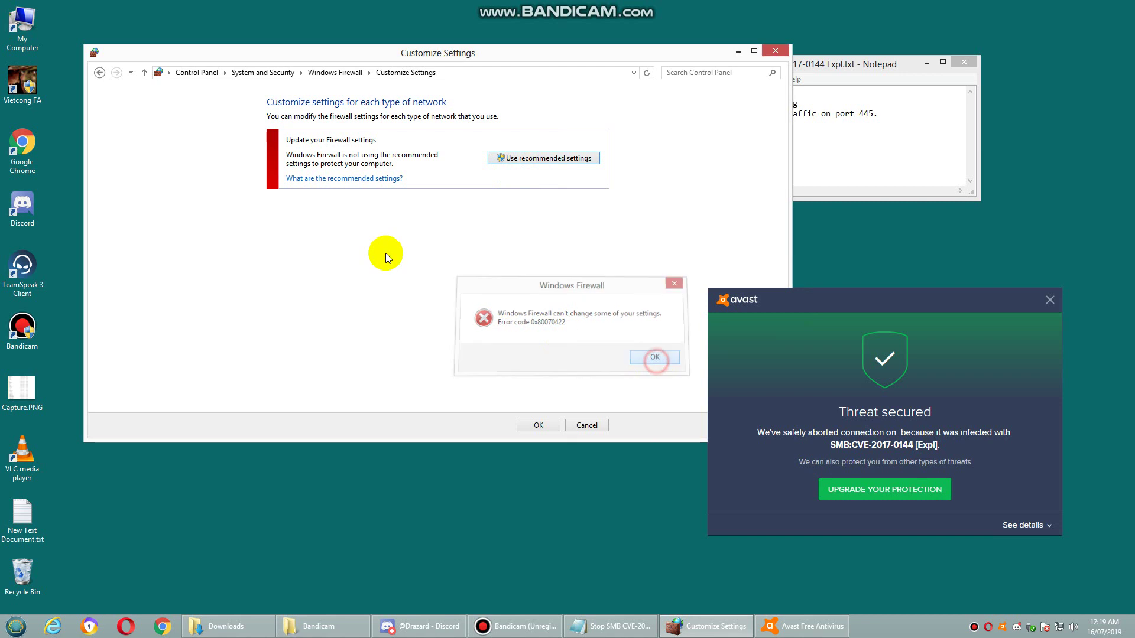
left_click(533, 424)
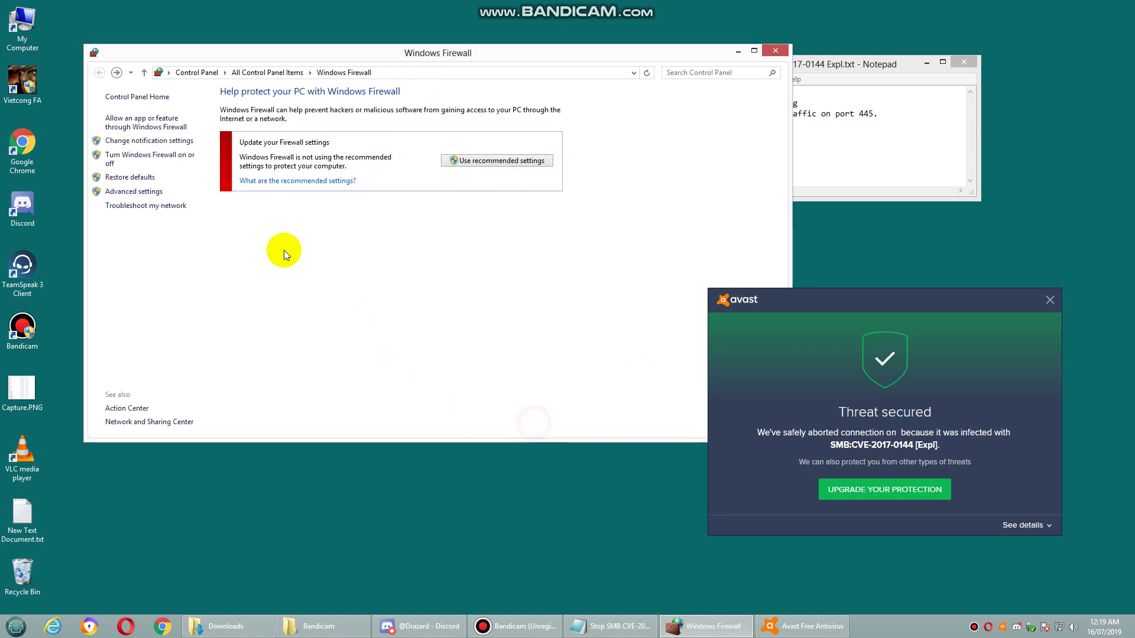
Check the firewall's Restore defaults page and cancel back to the firewall overview.
left_click(142, 177)
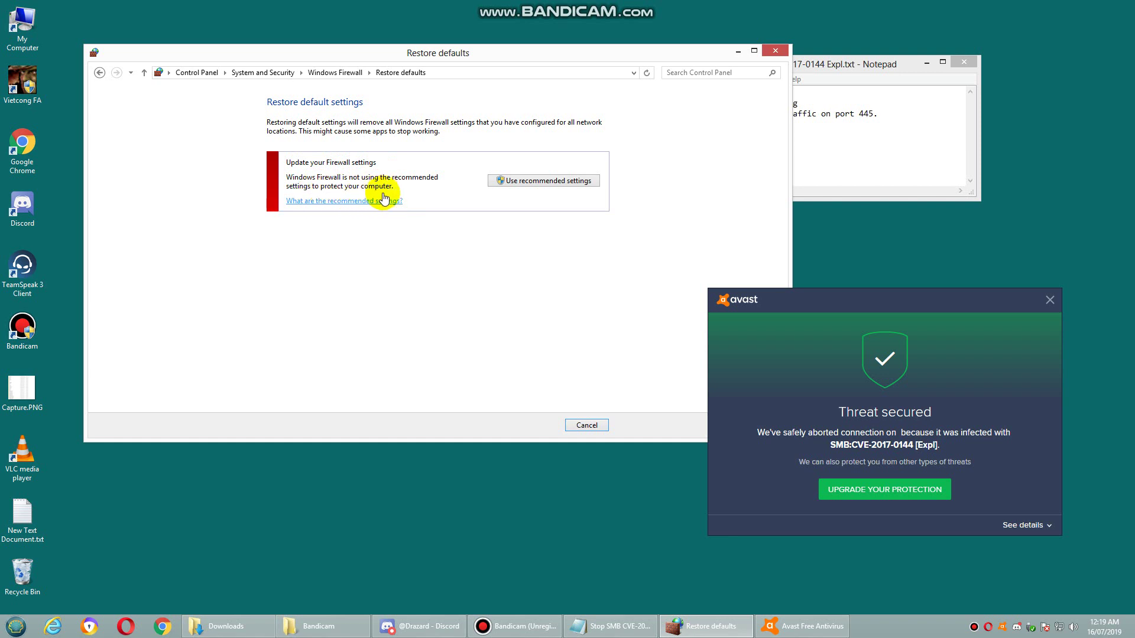
left_click(328, 203)
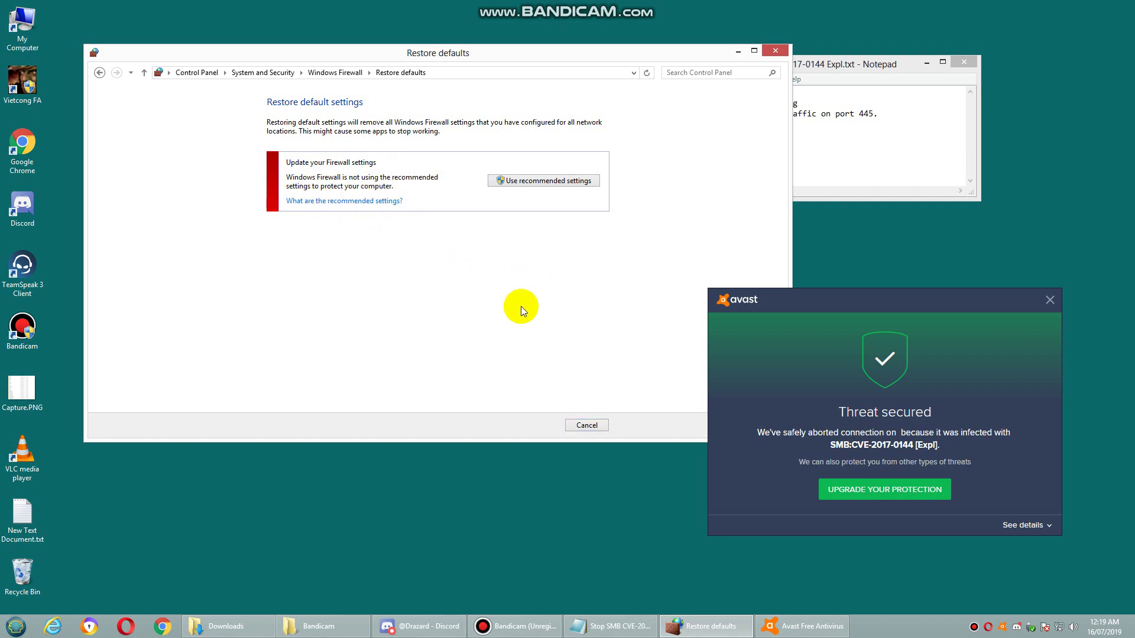
left_click_drag(510, 55, 545, 62)
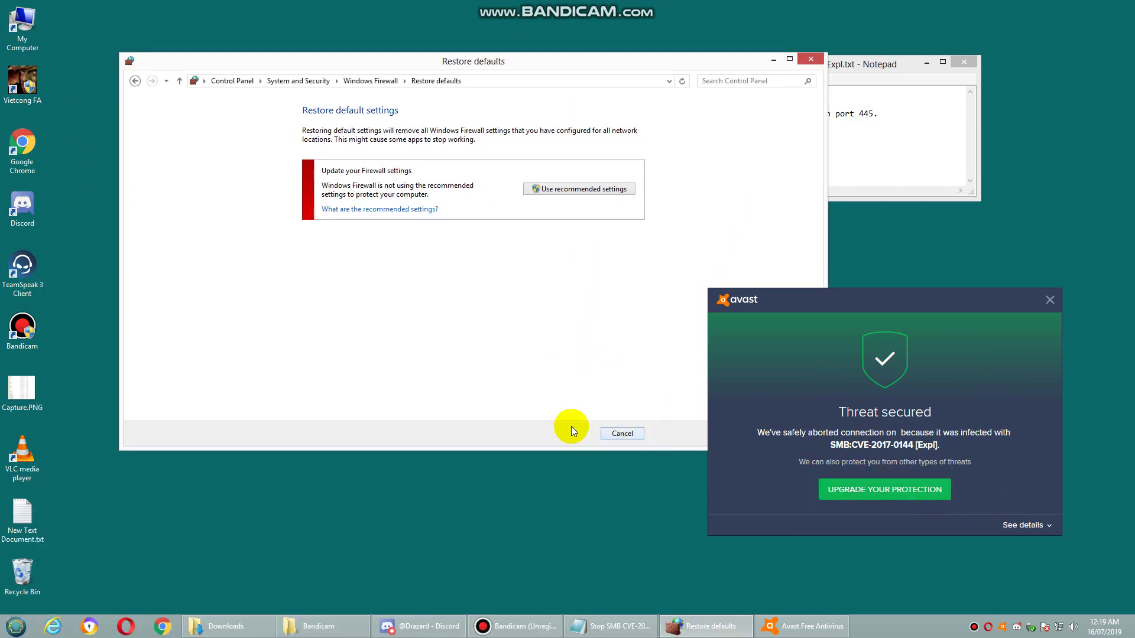
left_click(622, 434)
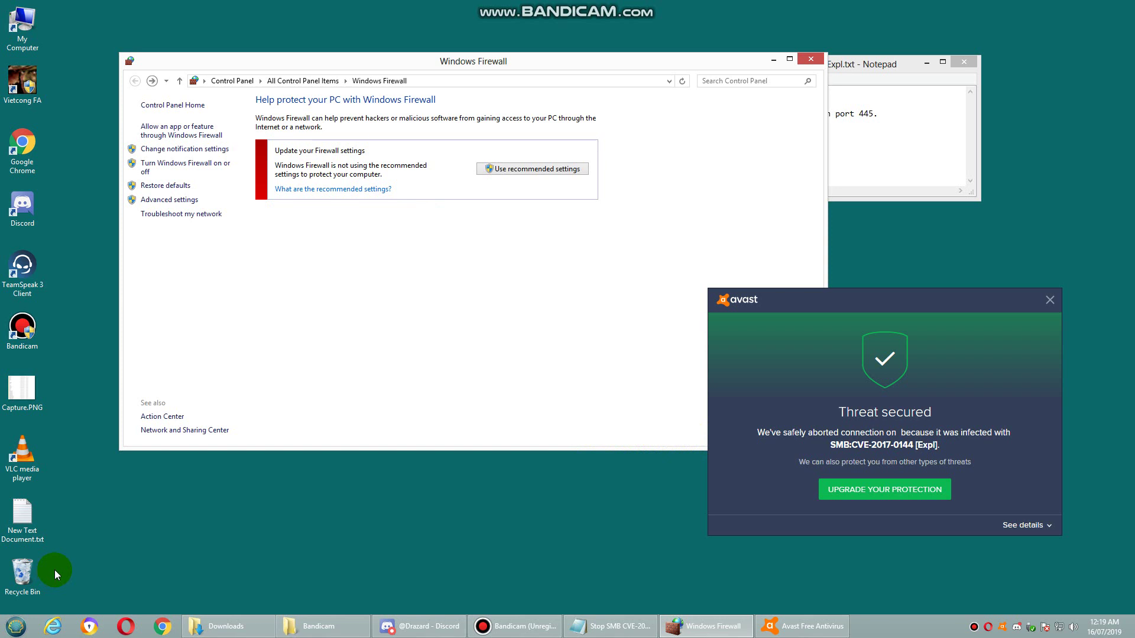
Run msconfig, place System Configuration clear of the Avast alert and show its list of services.
left_click(13, 628)
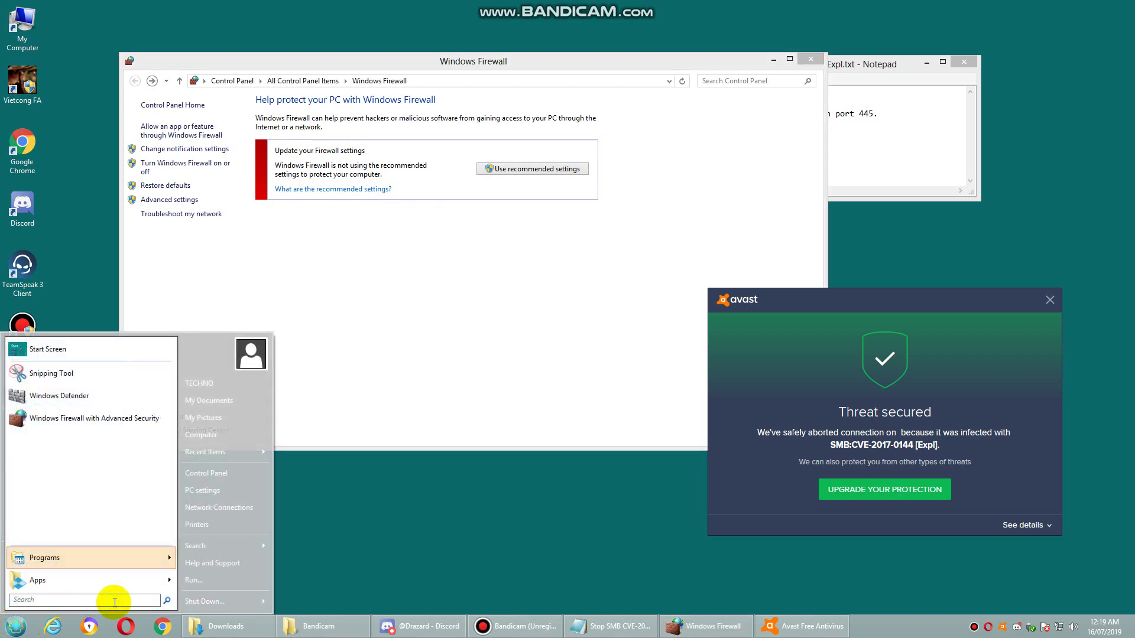
type("msconf")
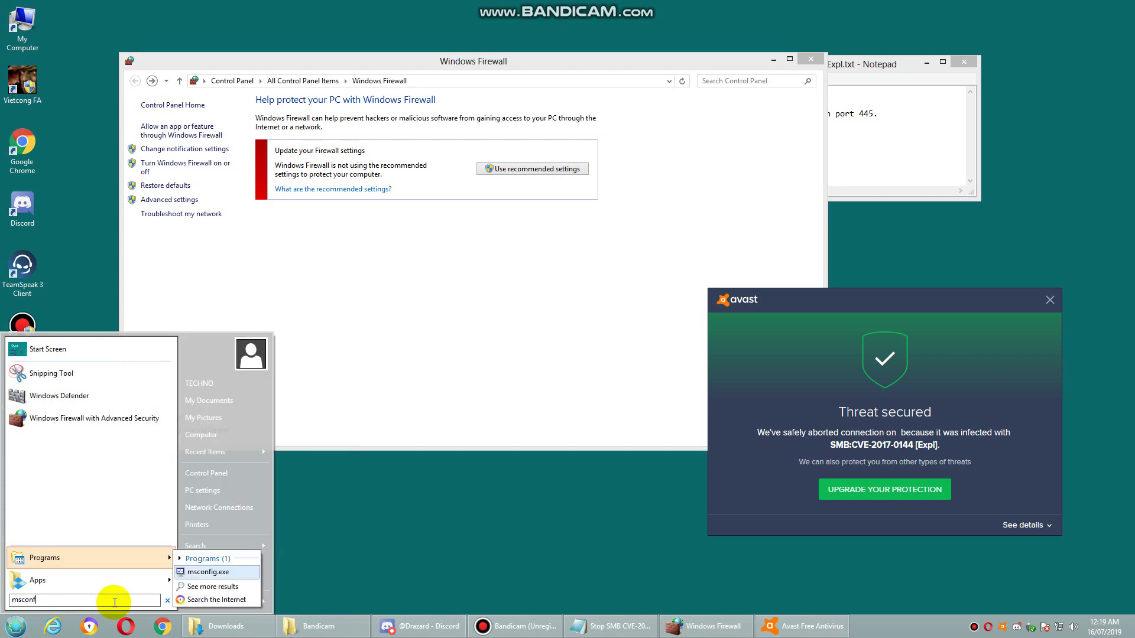
type("ig")
key("Return")
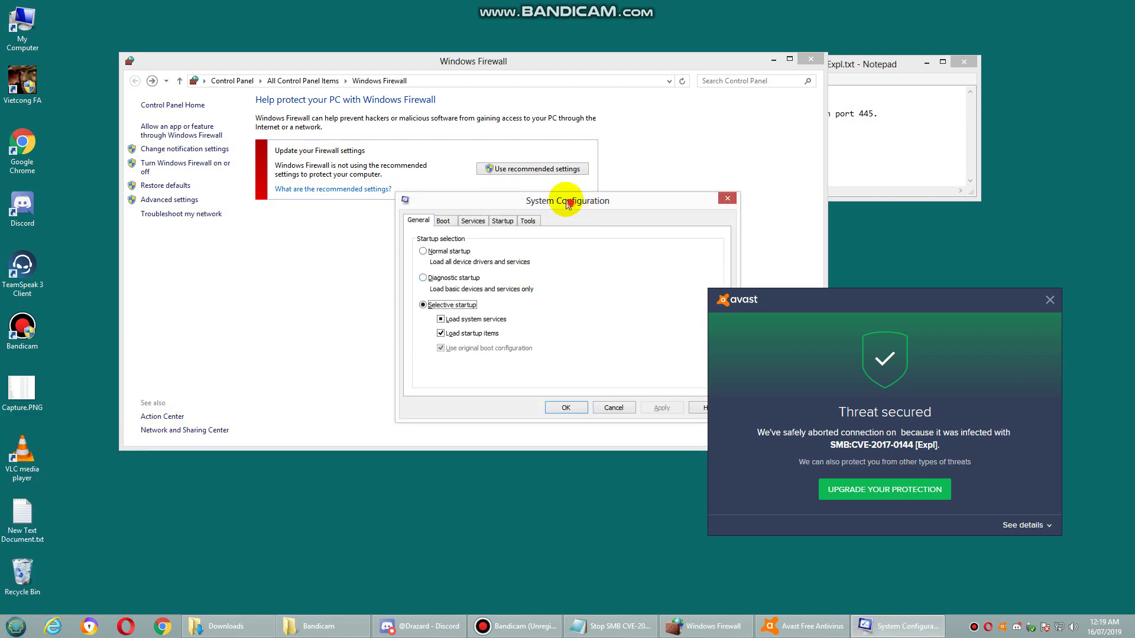
left_click_drag(567, 204, 428, 179)
left_click(364, 195)
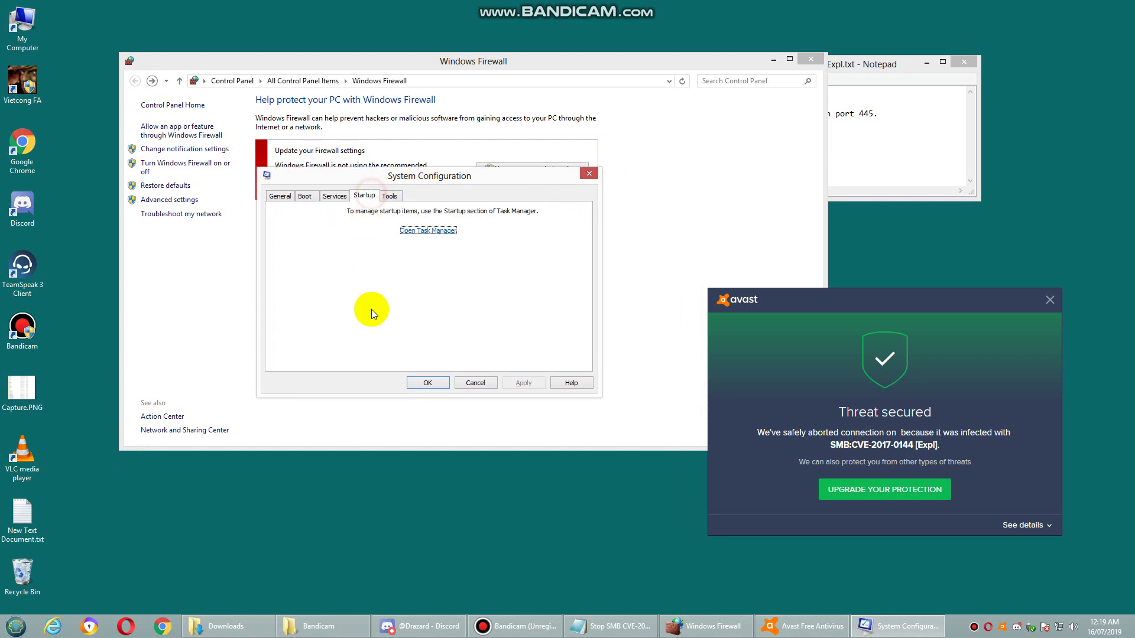
left_click(335, 196)
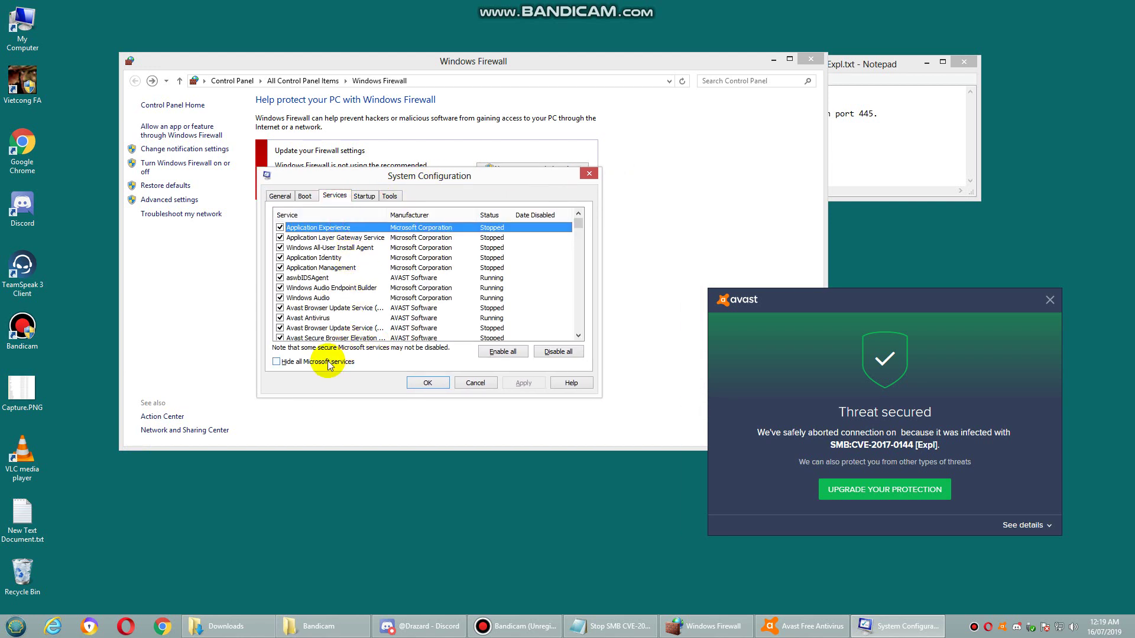
Enable the Windows Firewall service in System Configuration and apply the change.
scroll(452, 307, "down", 1)
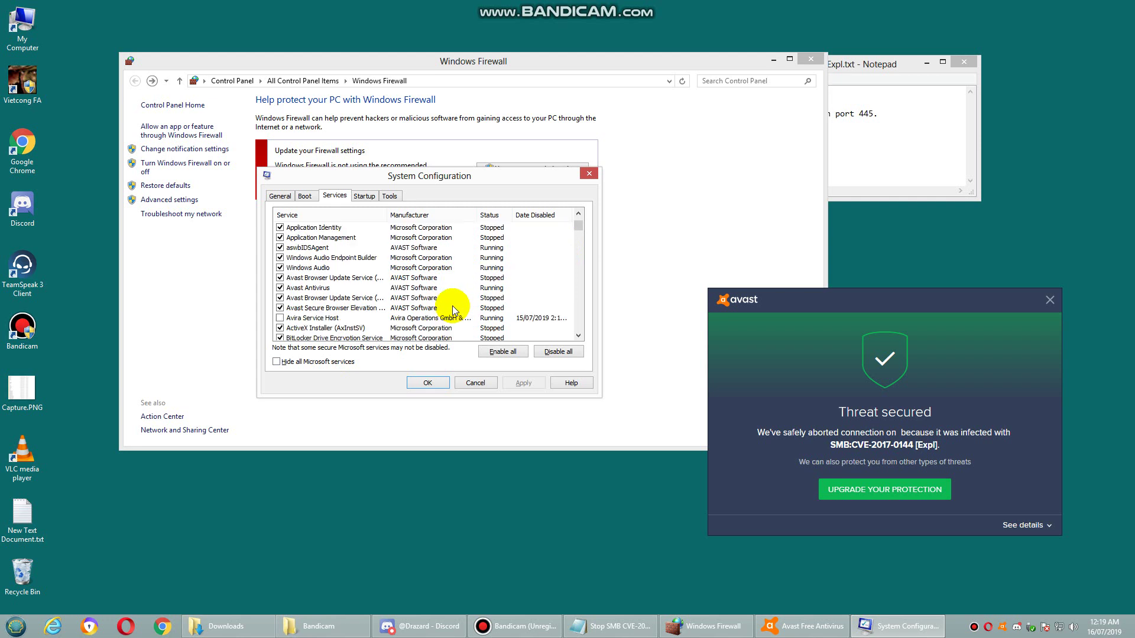
scroll(454, 309, "down", 10)
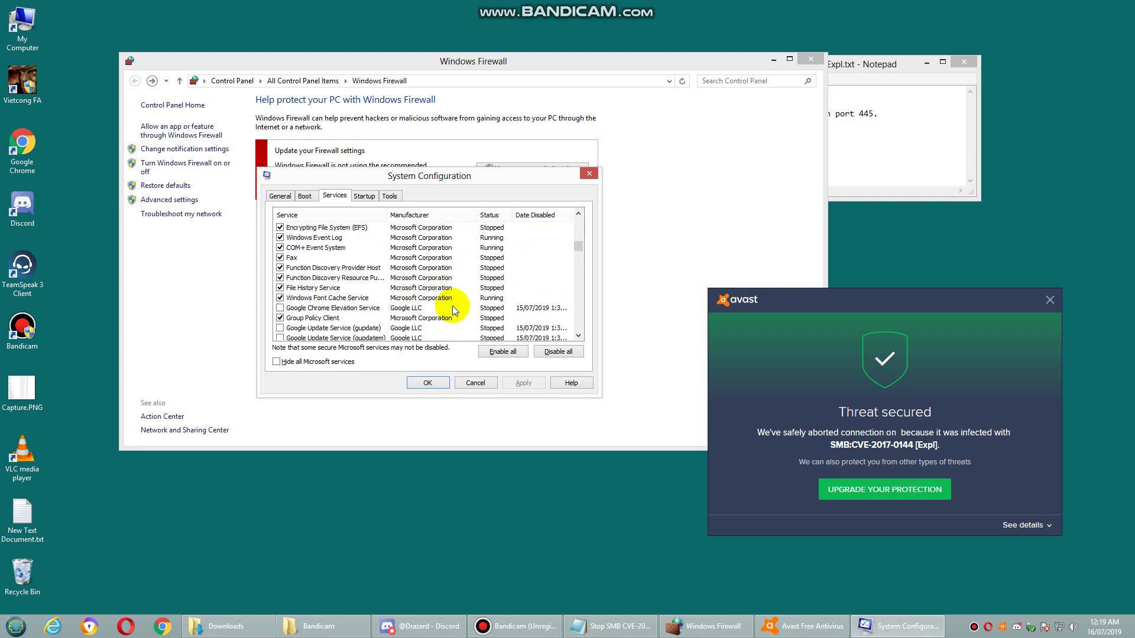
scroll(454, 309, "down", 1)
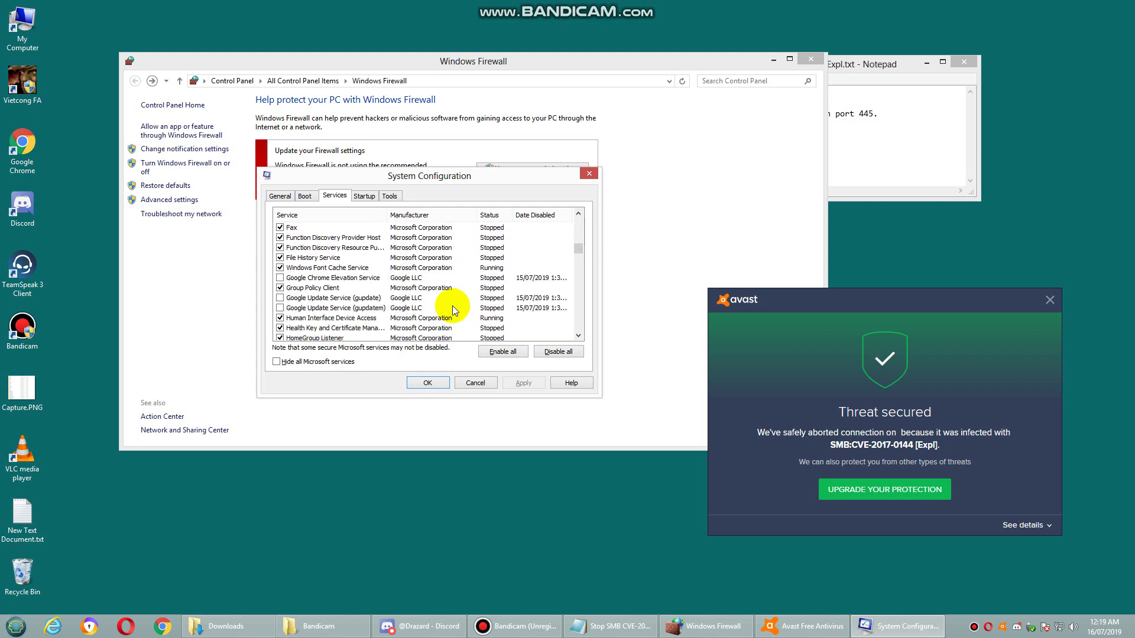
scroll(454, 310, "down", 4)
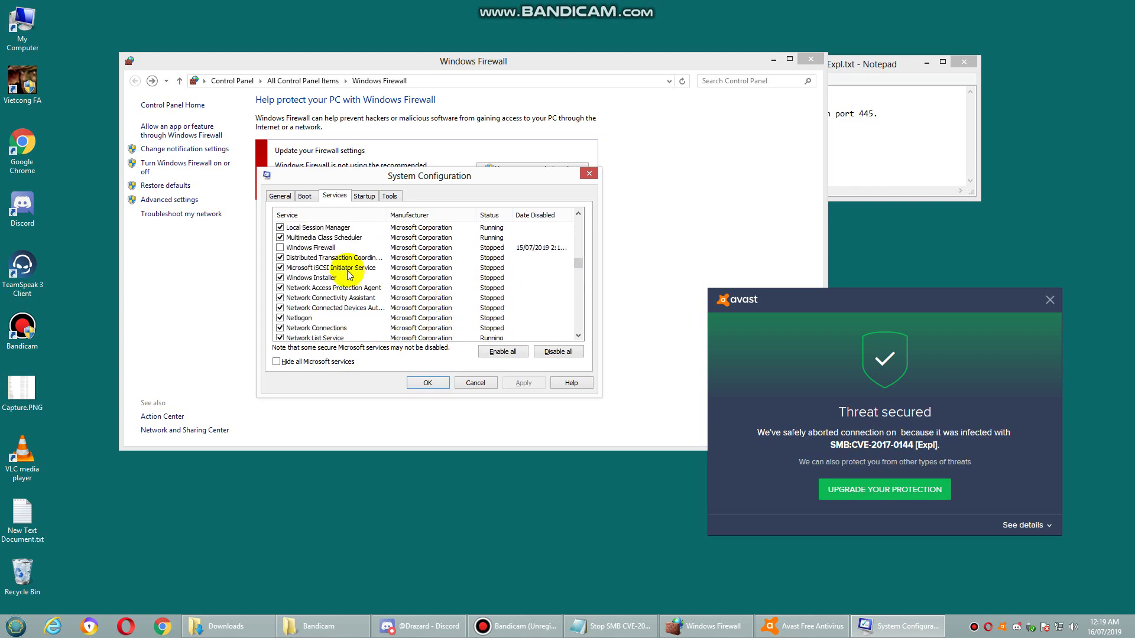
left_click(280, 248)
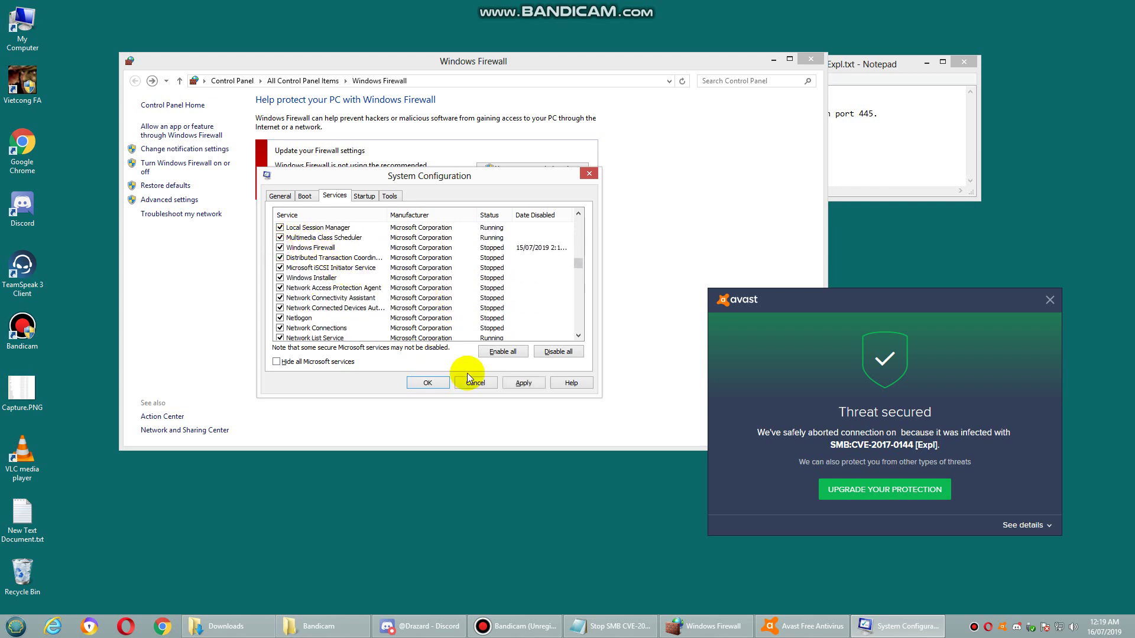
left_click(519, 383)
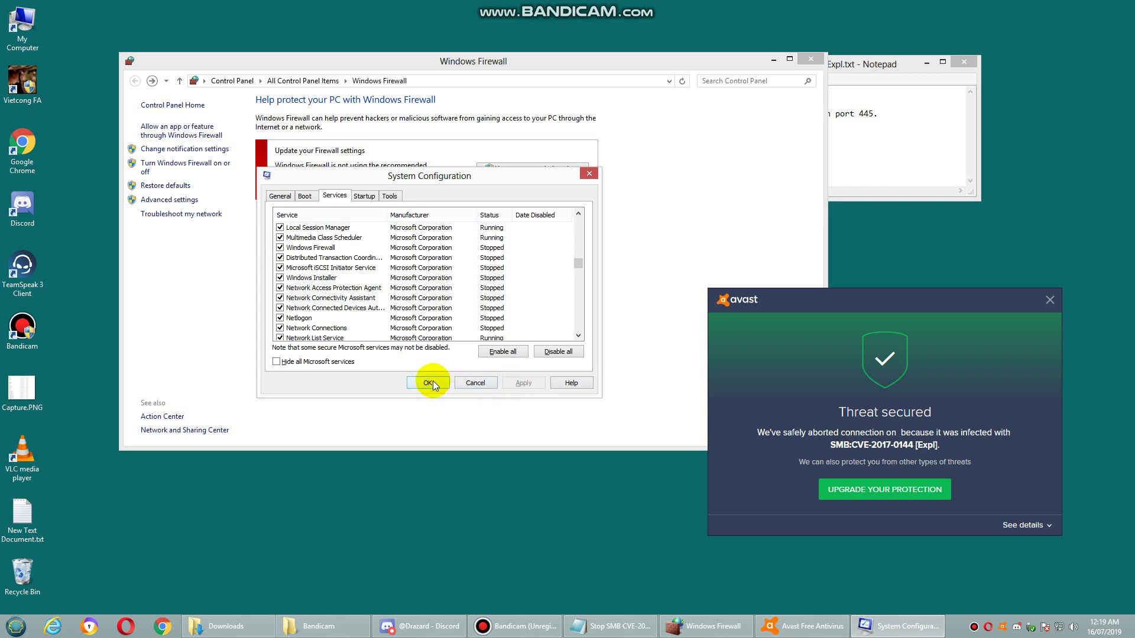
left_click(301, 249)
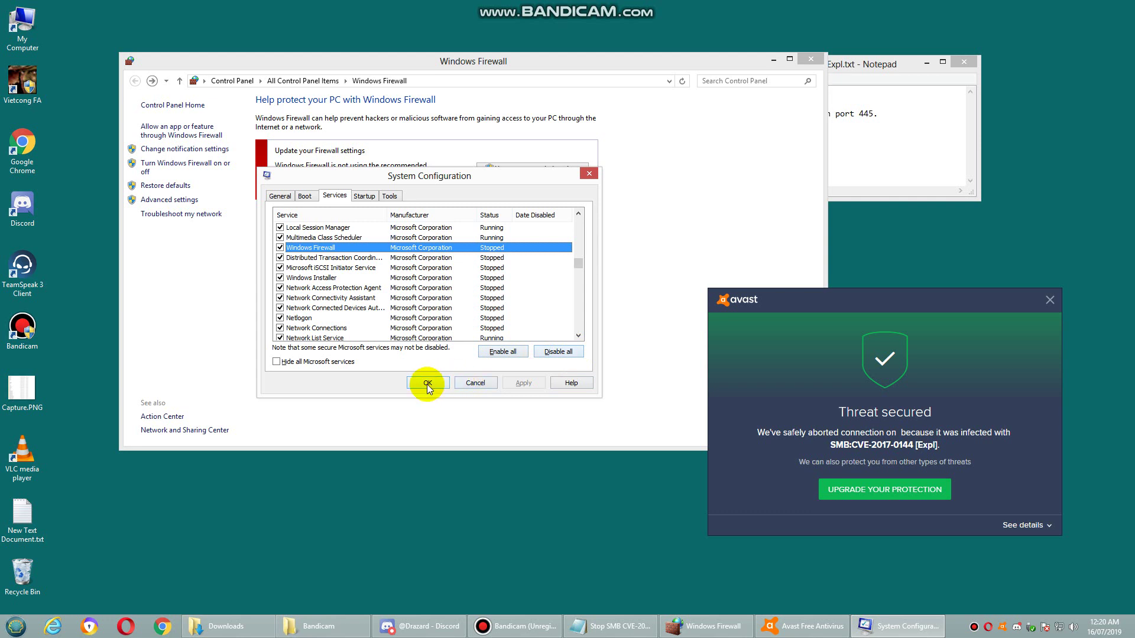
Find Windows Defender Service in the System Configuration services list and enable it.
scroll(348, 302, "down", 2)
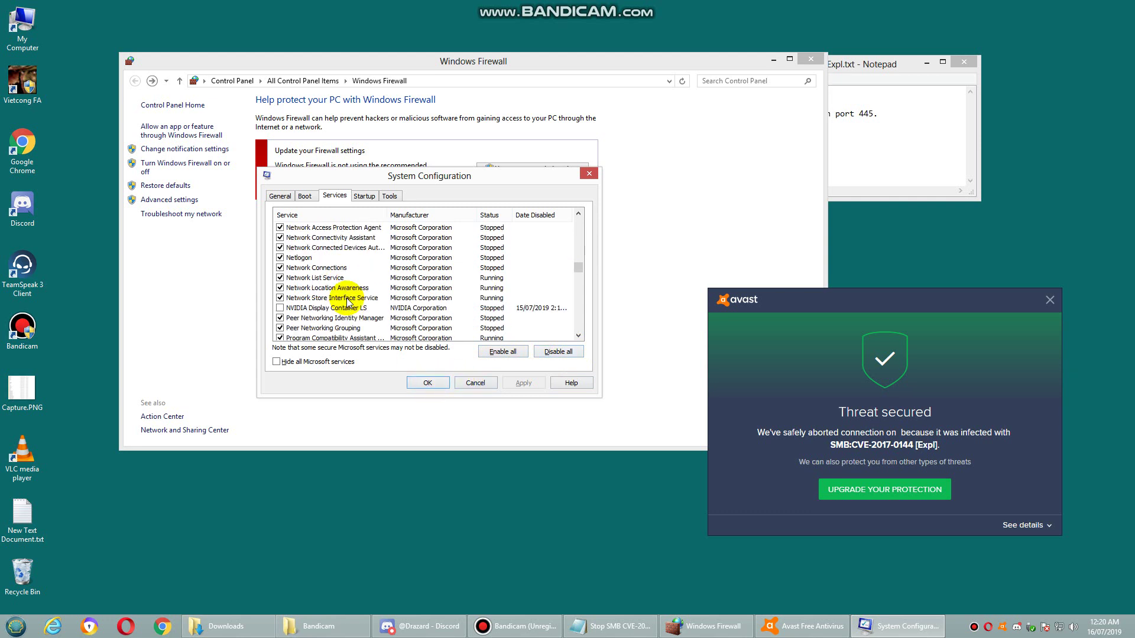
scroll(367, 289, "down", 1)
scroll(366, 288, "down", 4)
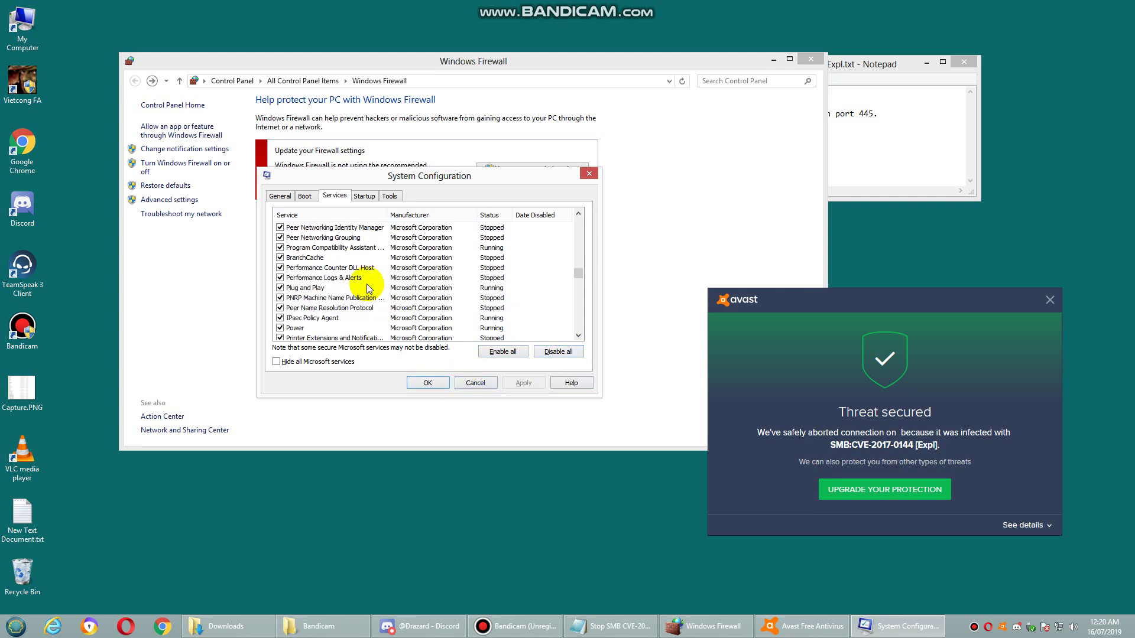
scroll(366, 288, "down", 5)
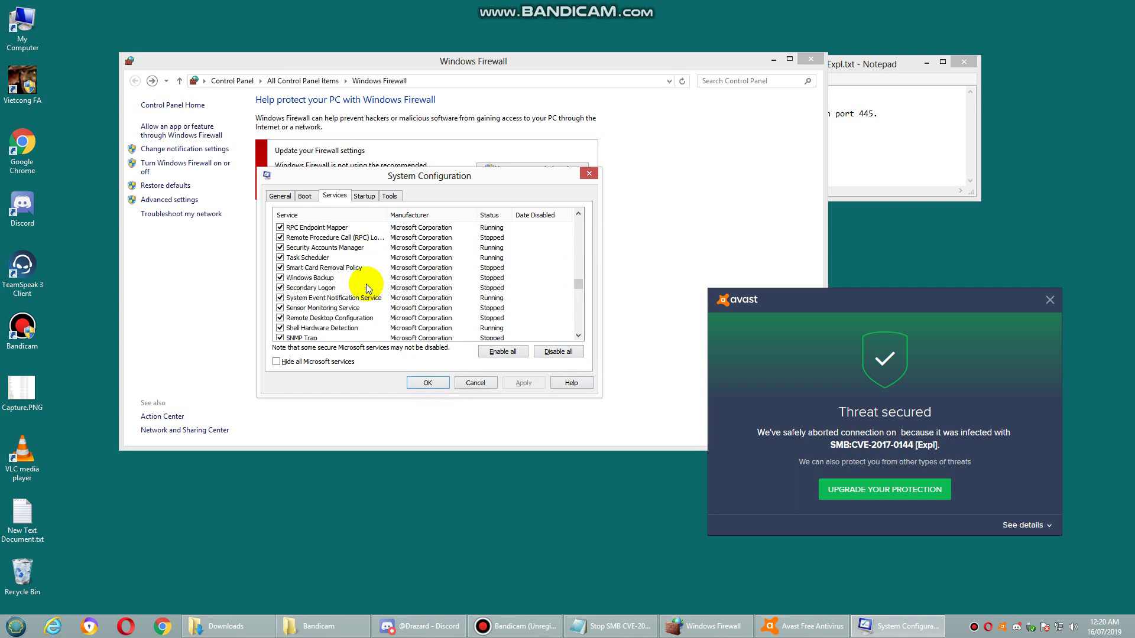
scroll(366, 288, "down", 7)
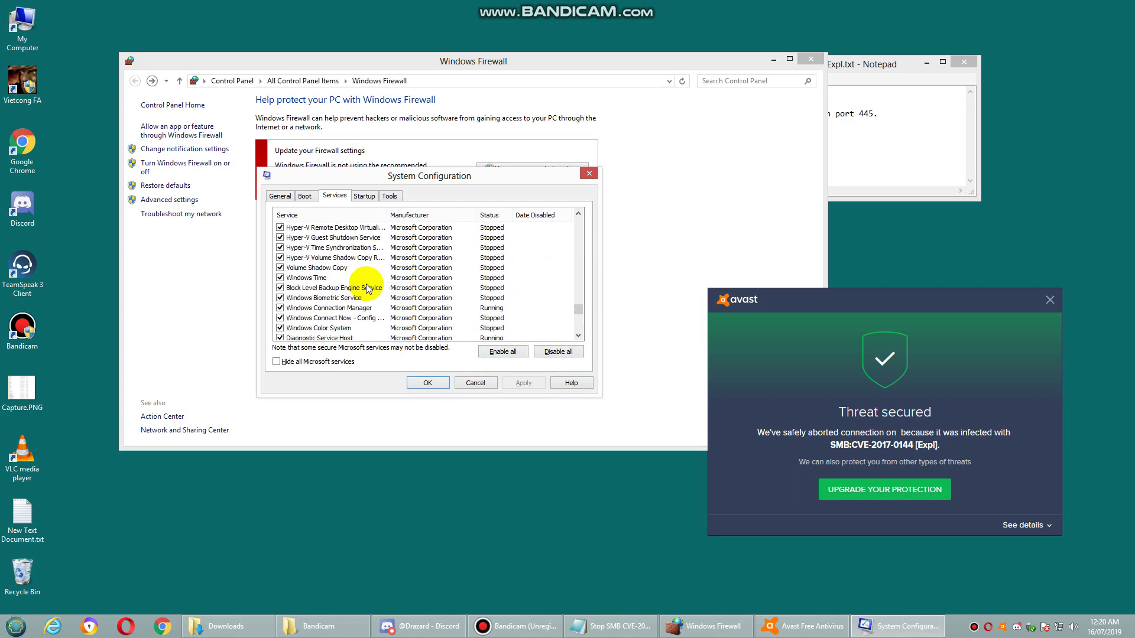
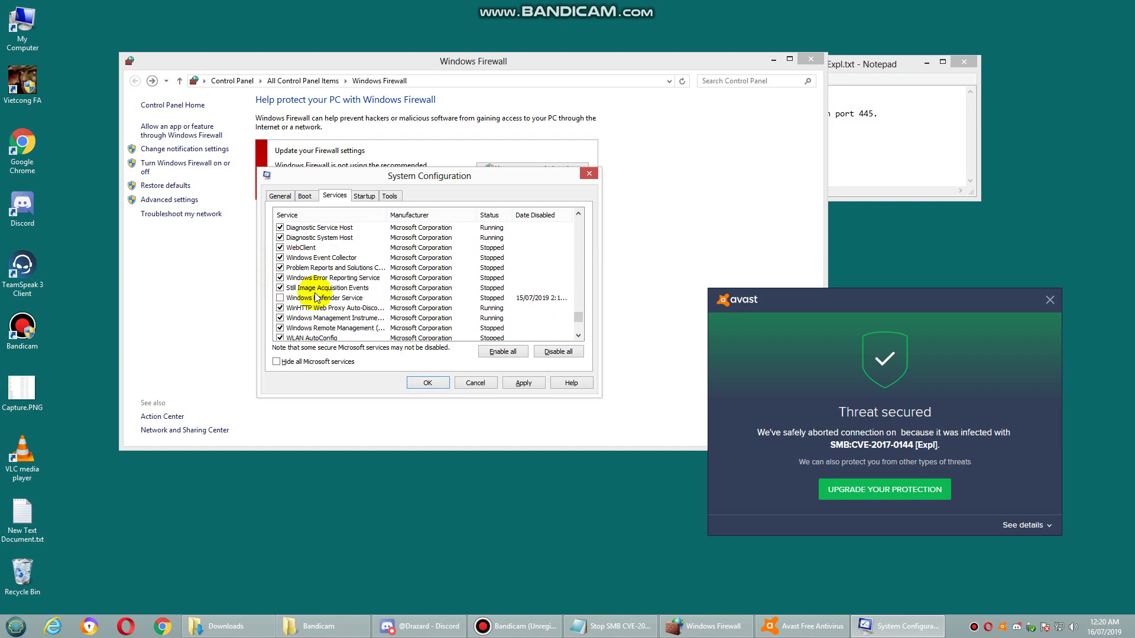
left_click(280, 297)
Review the rest of the System Configuration services list back up to its start for disabled services.
scroll(305, 308, "up", 8)
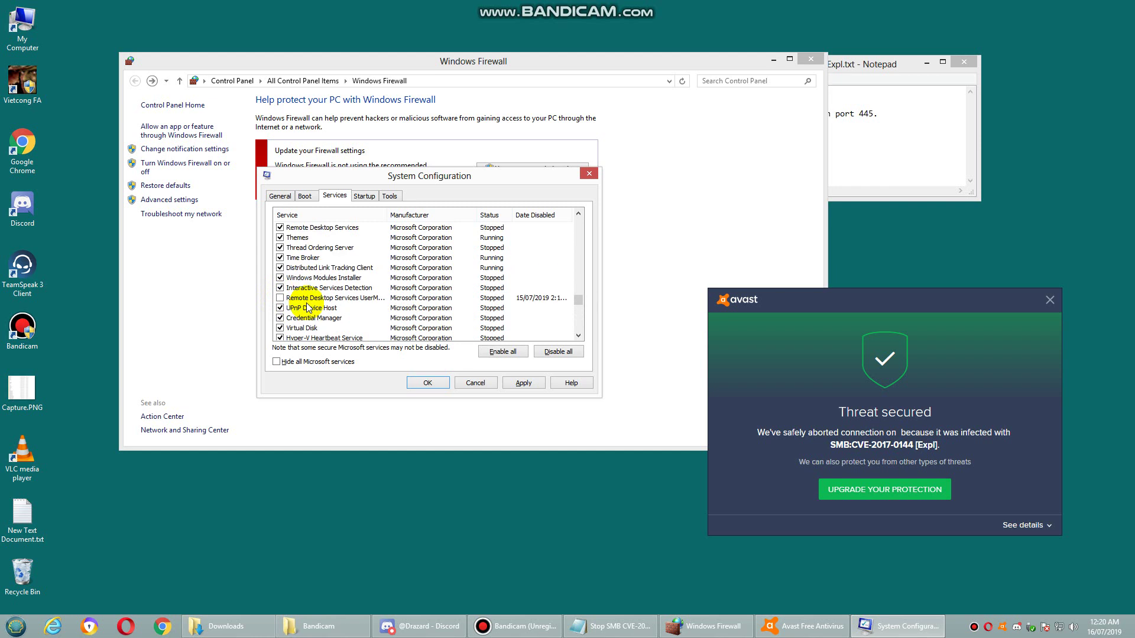
scroll(355, 306, "up", 3)
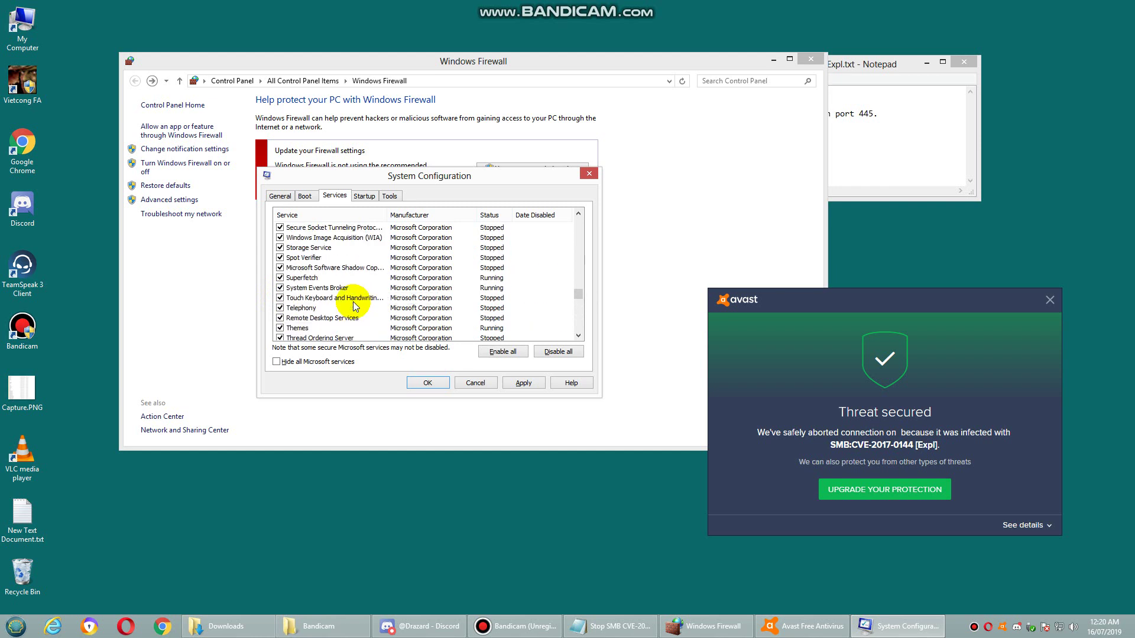
scroll(354, 306, "up", 4)
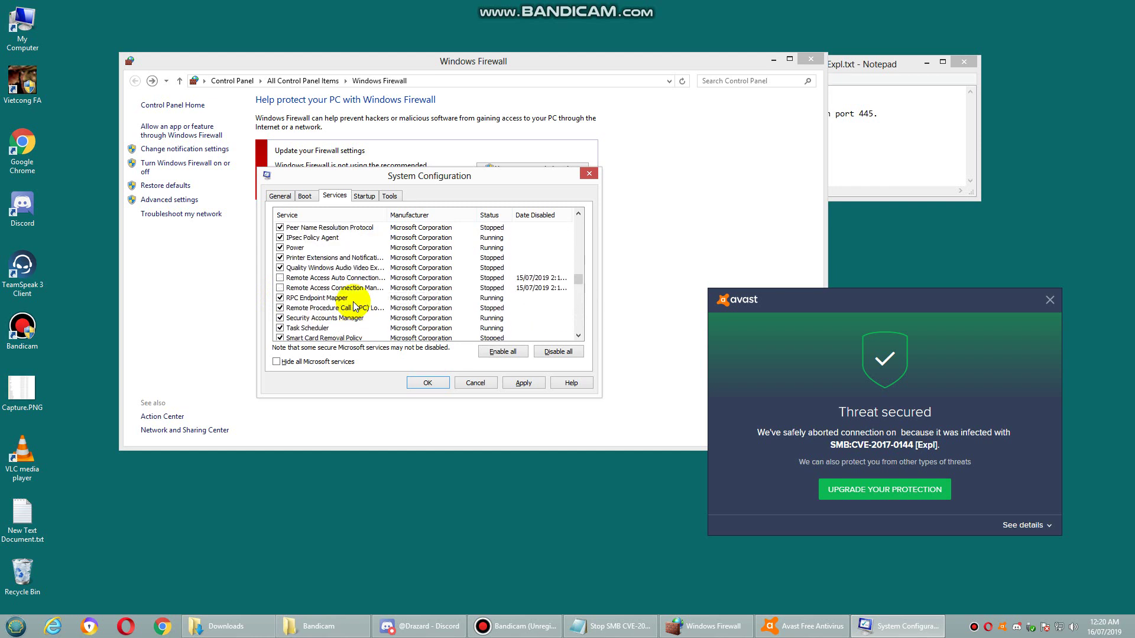
scroll(355, 306, "up", 4)
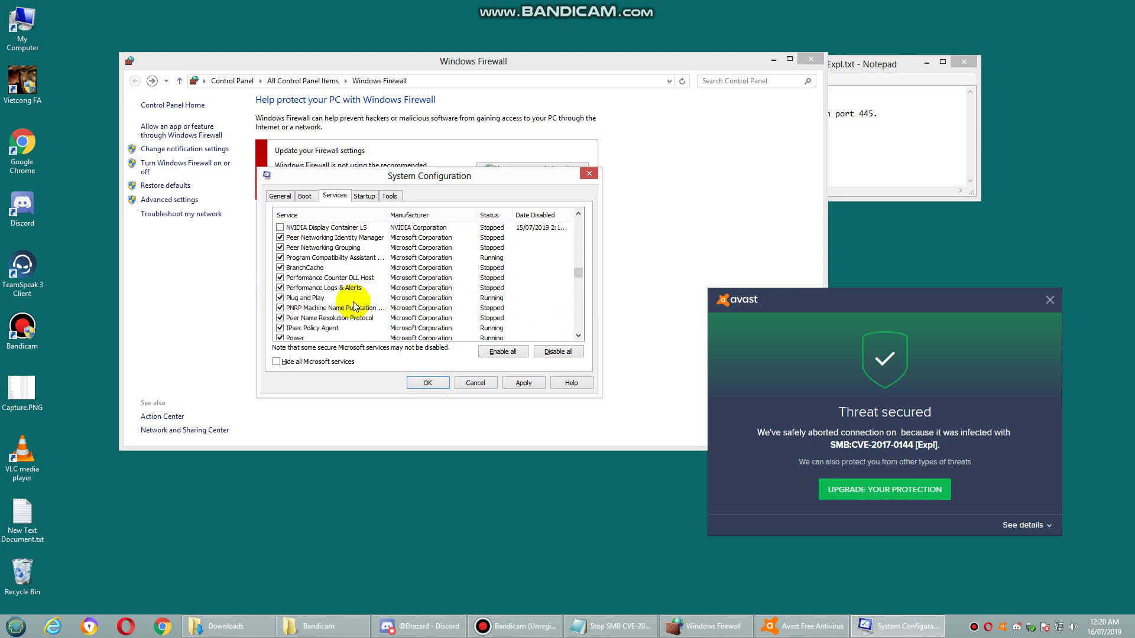
scroll(354, 306, "up", 3)
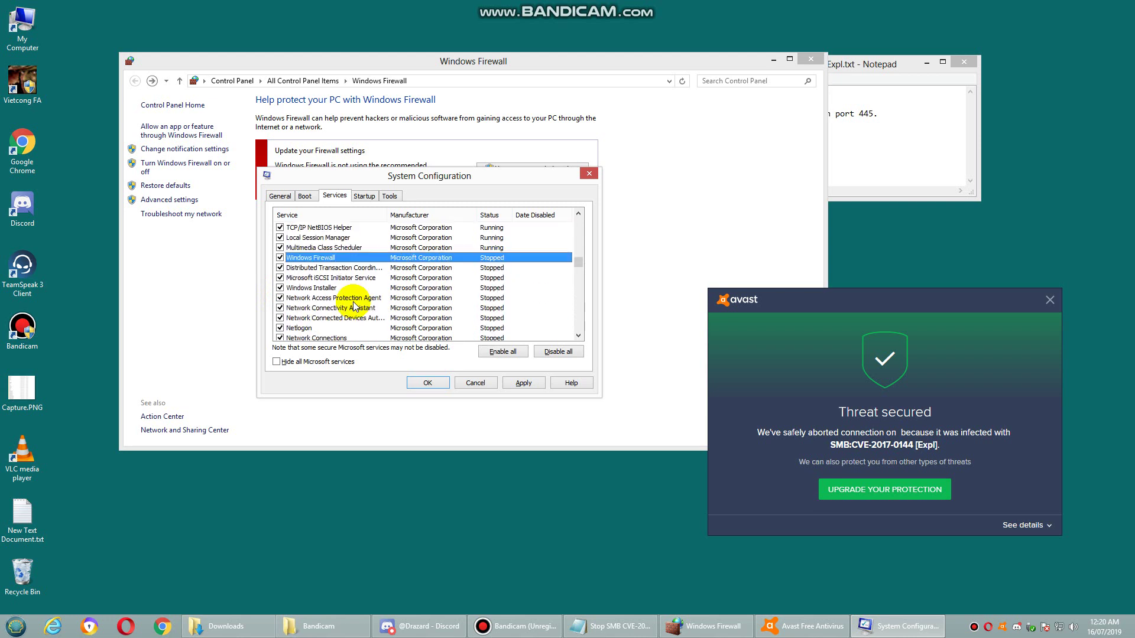
scroll(355, 306, "down", 3)
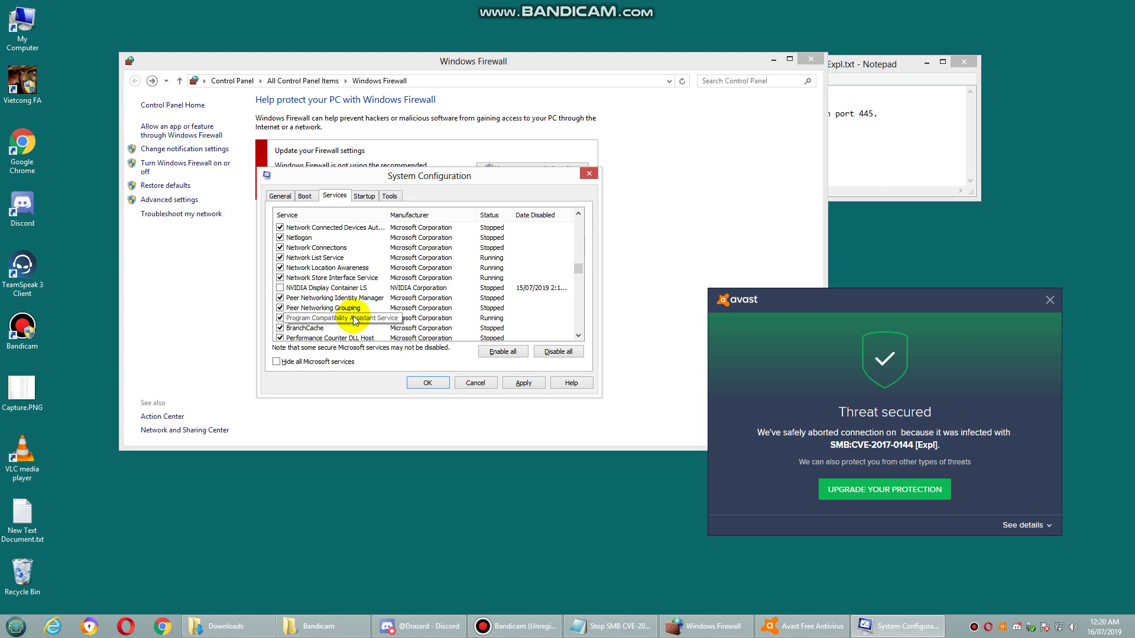
scroll(356, 320, "up", 6)
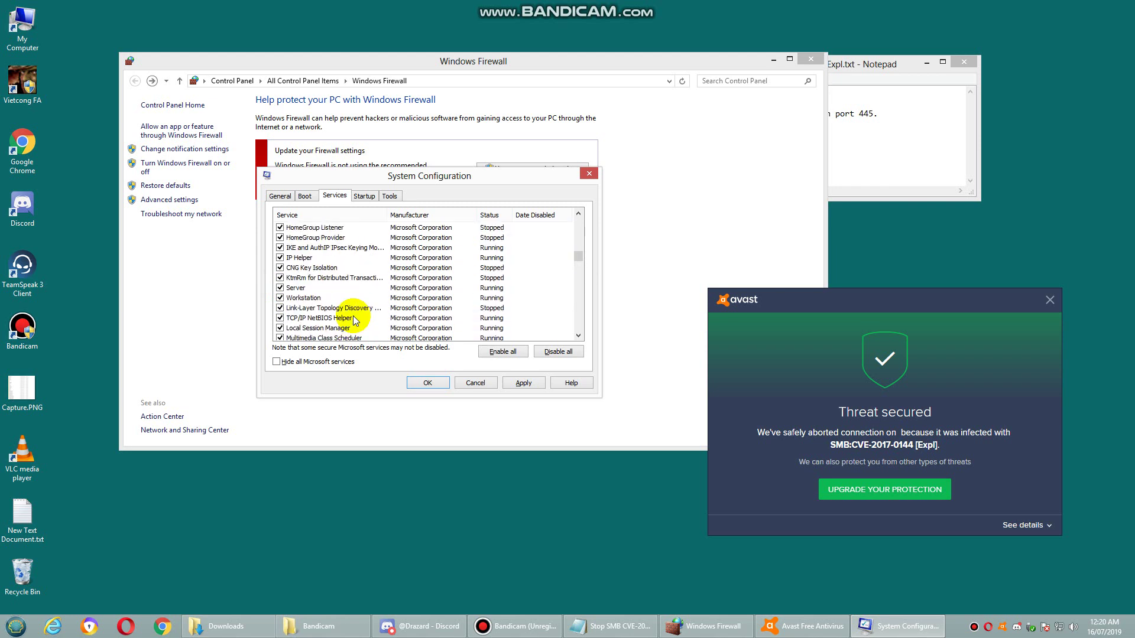
scroll(356, 320, "up", 4)
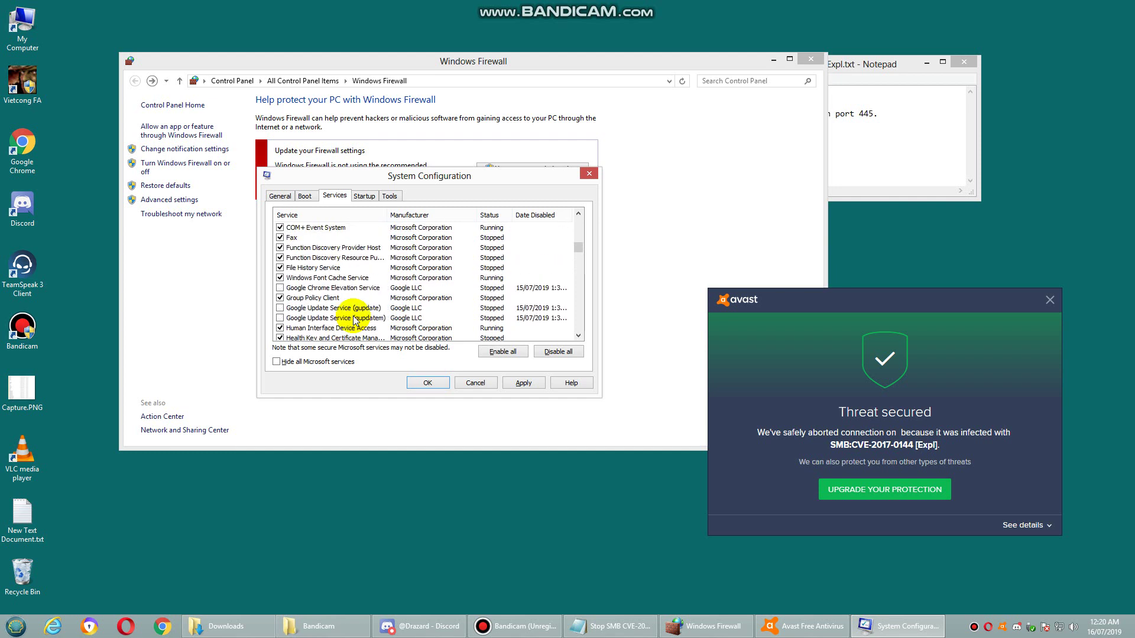
scroll(355, 320, "up", 6)
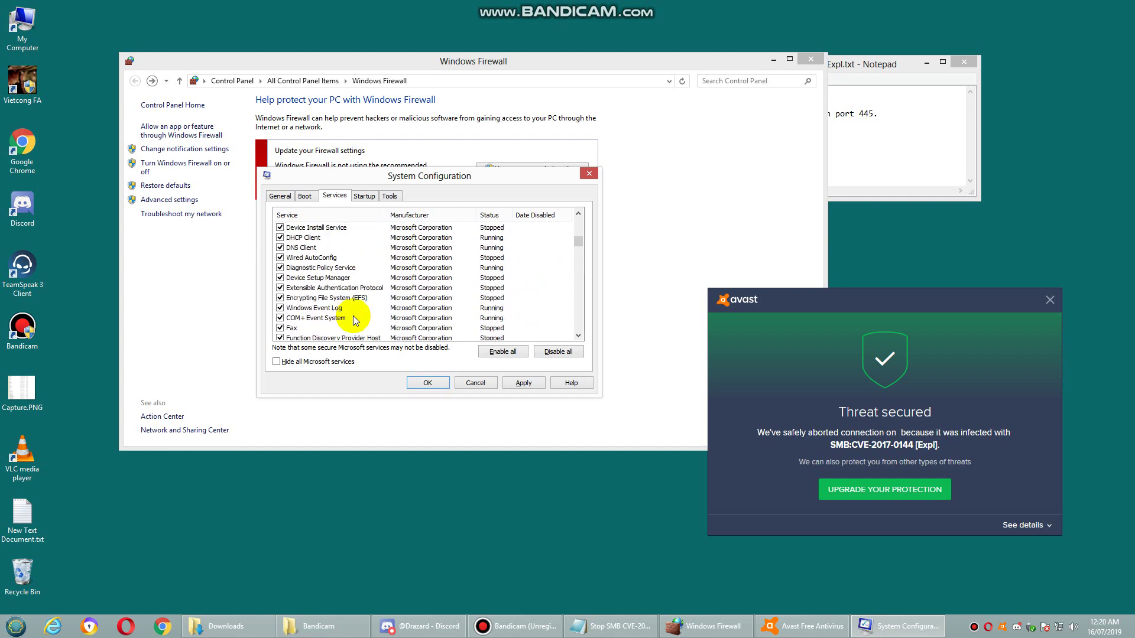
scroll(355, 319, "up", 2)
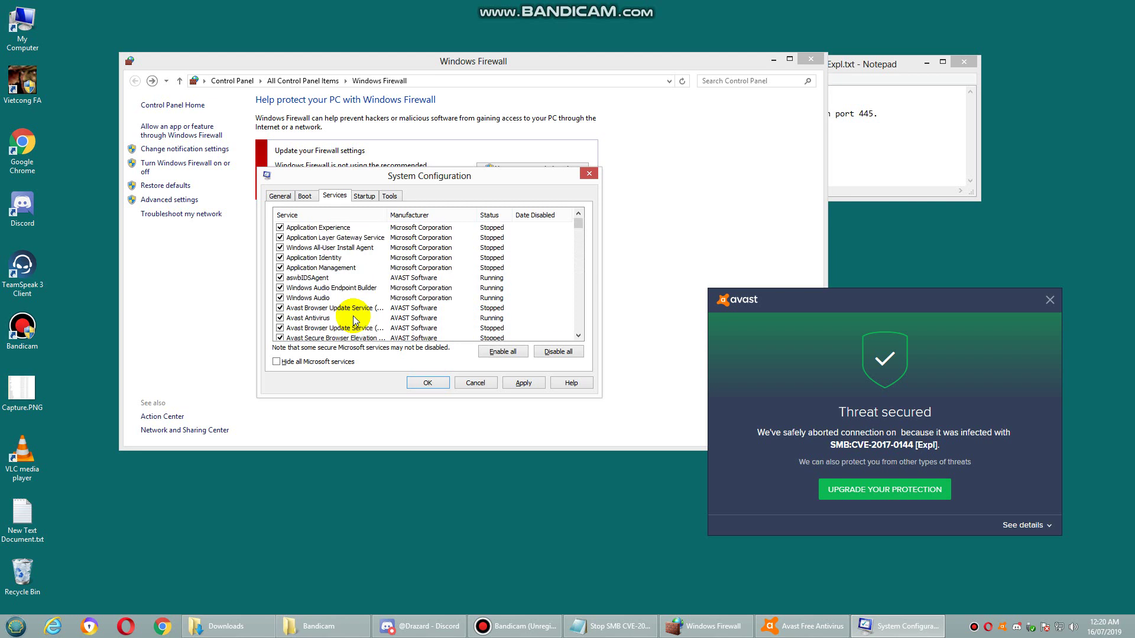
Apply the service changes, close System Configuration without restarting and return to the Windows Firewall window.
left_click(524, 383)
left_click(430, 384)
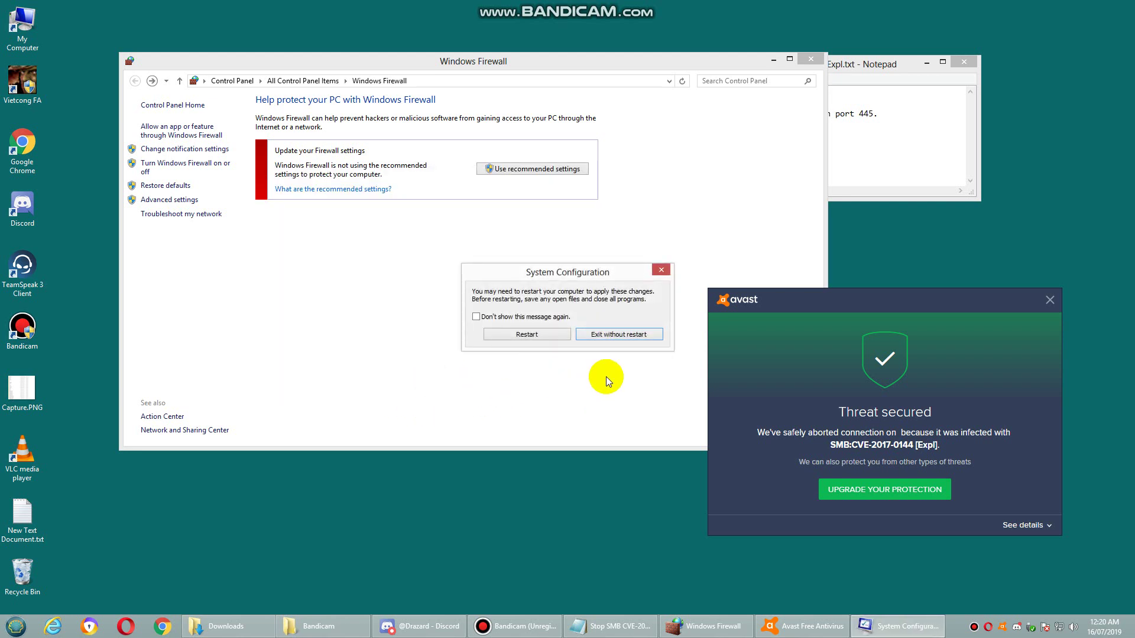
left_click(626, 334)
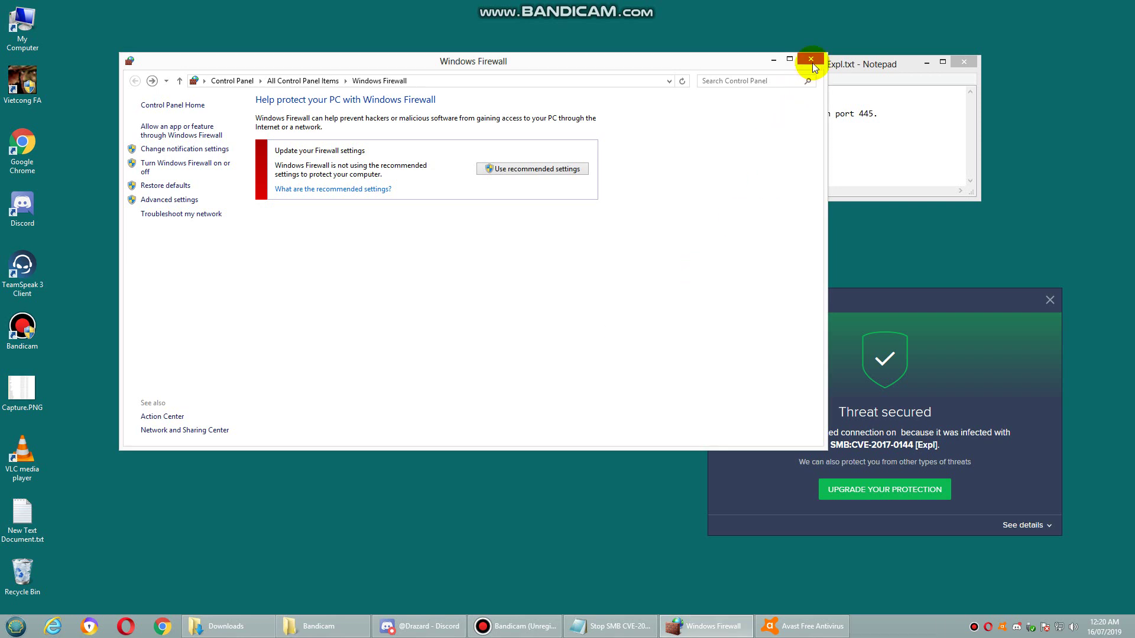
left_click(315, 295)
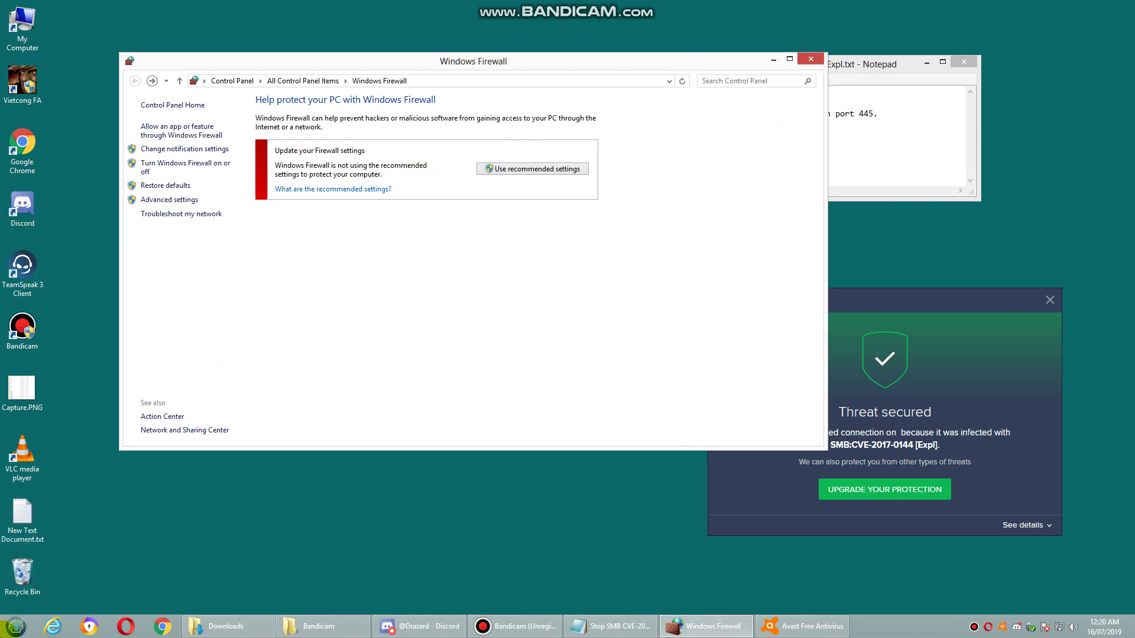
Open the Services console from the Control Panel's Administrative Tools.
left_click(15, 626)
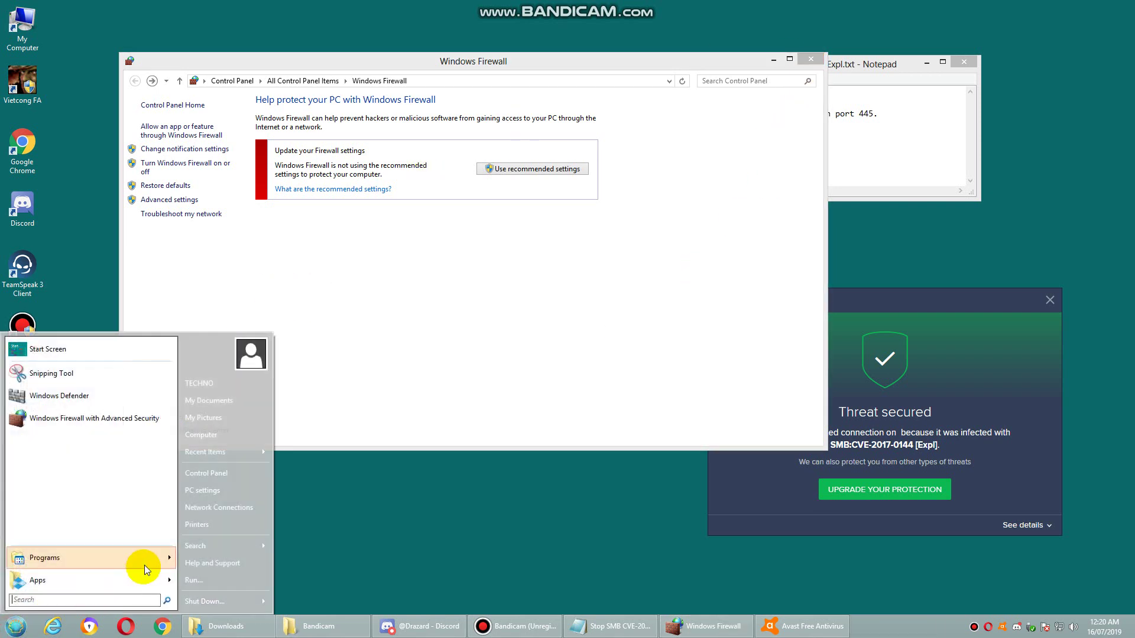
left_click(233, 471)
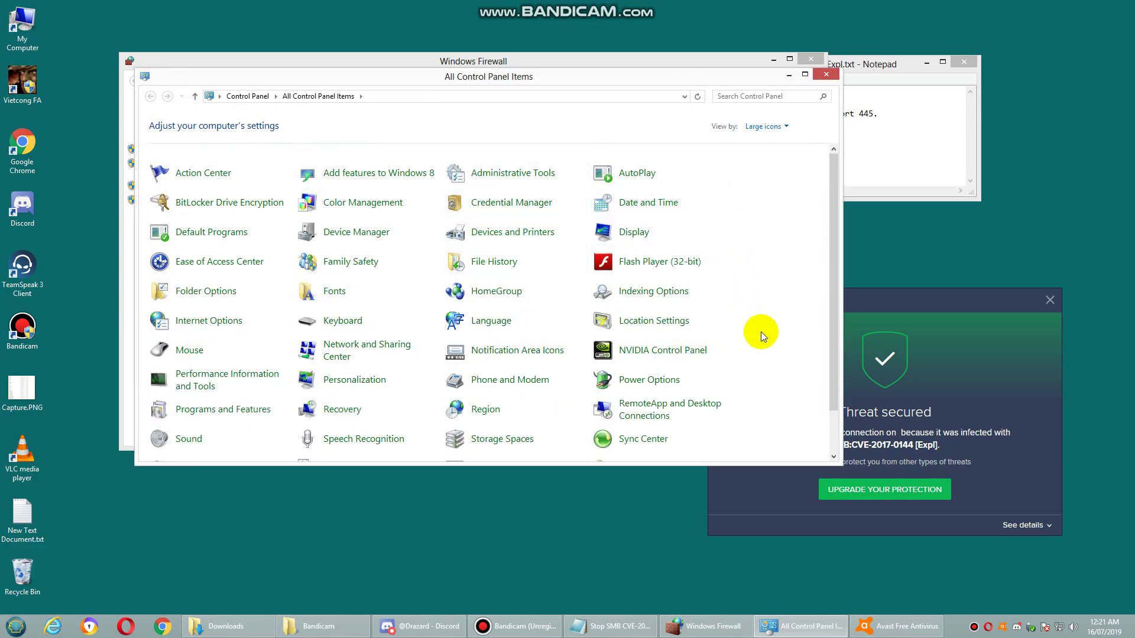
scroll(766, 339, "down", 1)
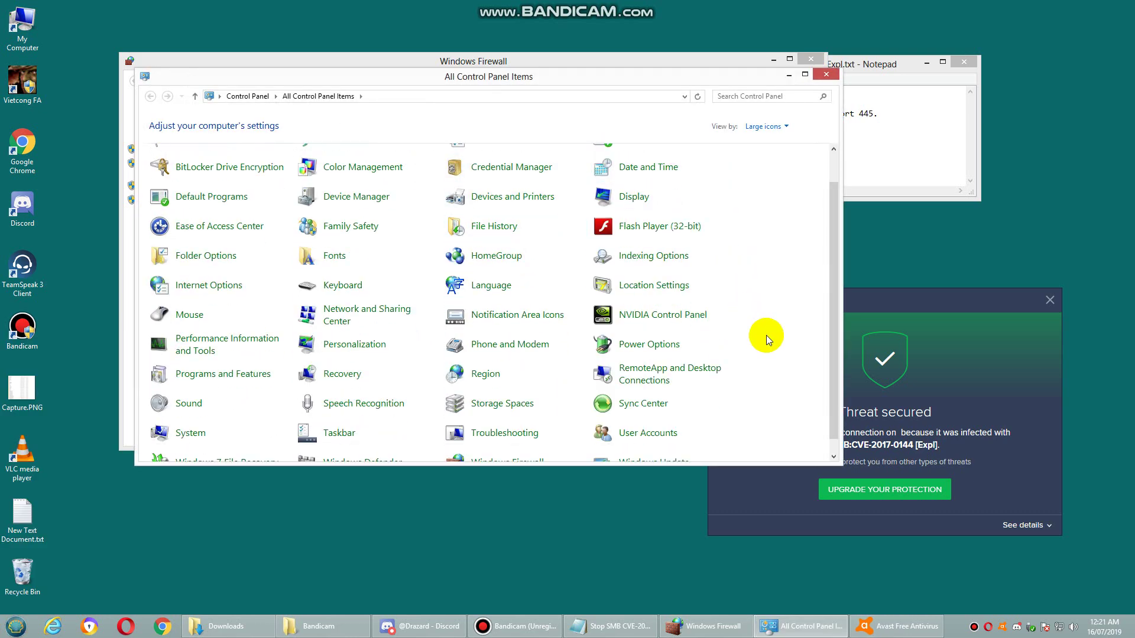
scroll(766, 335, "up", 1)
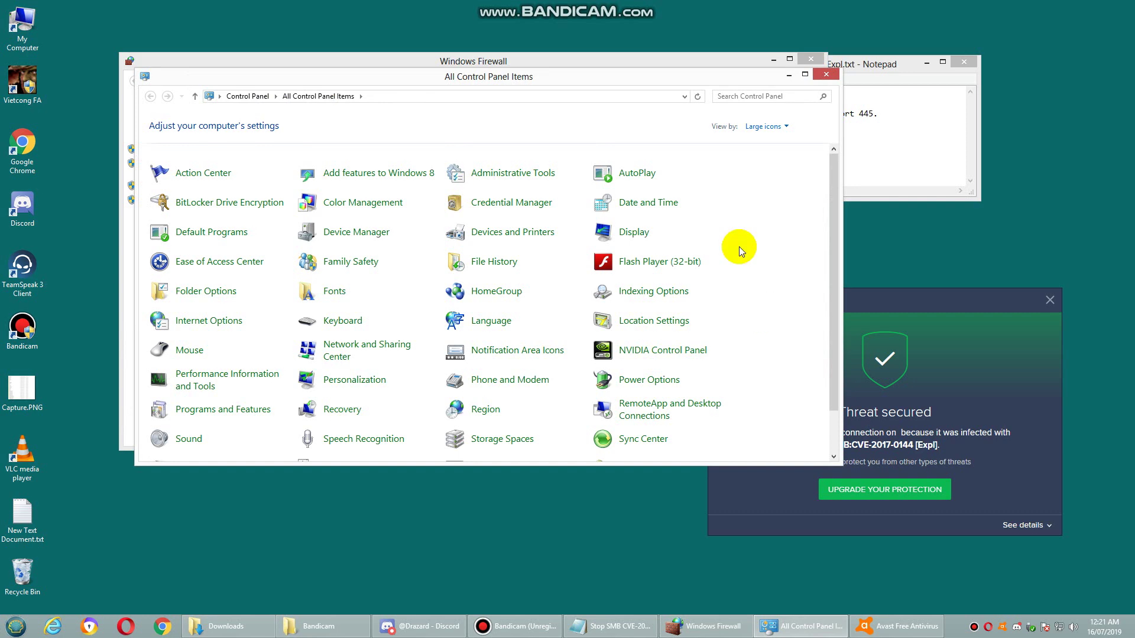
left_click(510, 173)
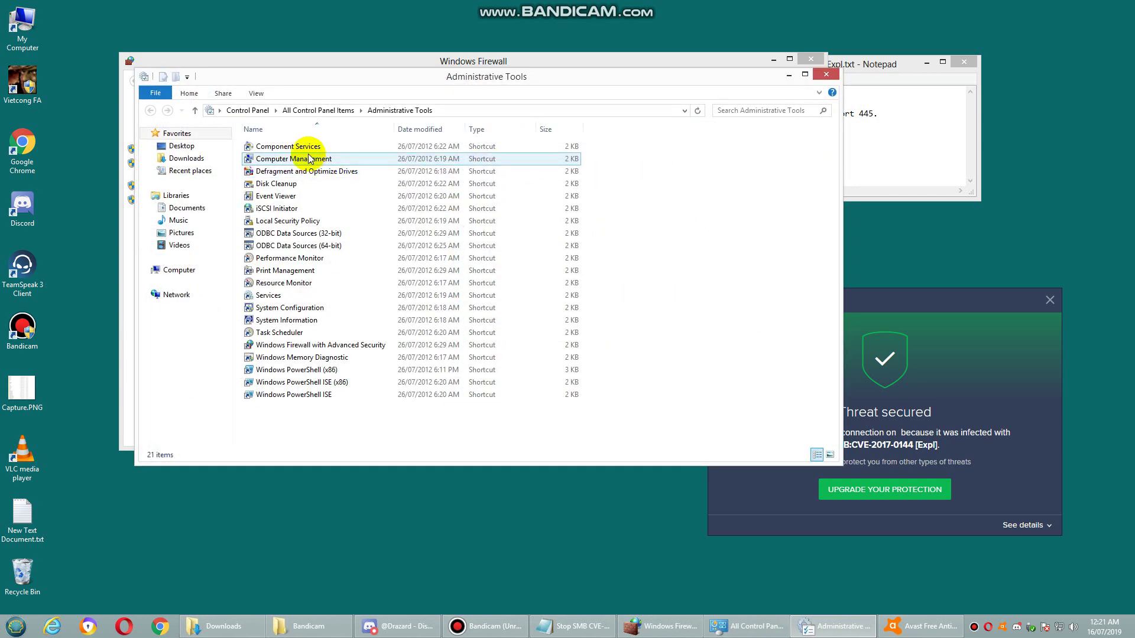
left_click(295, 294)
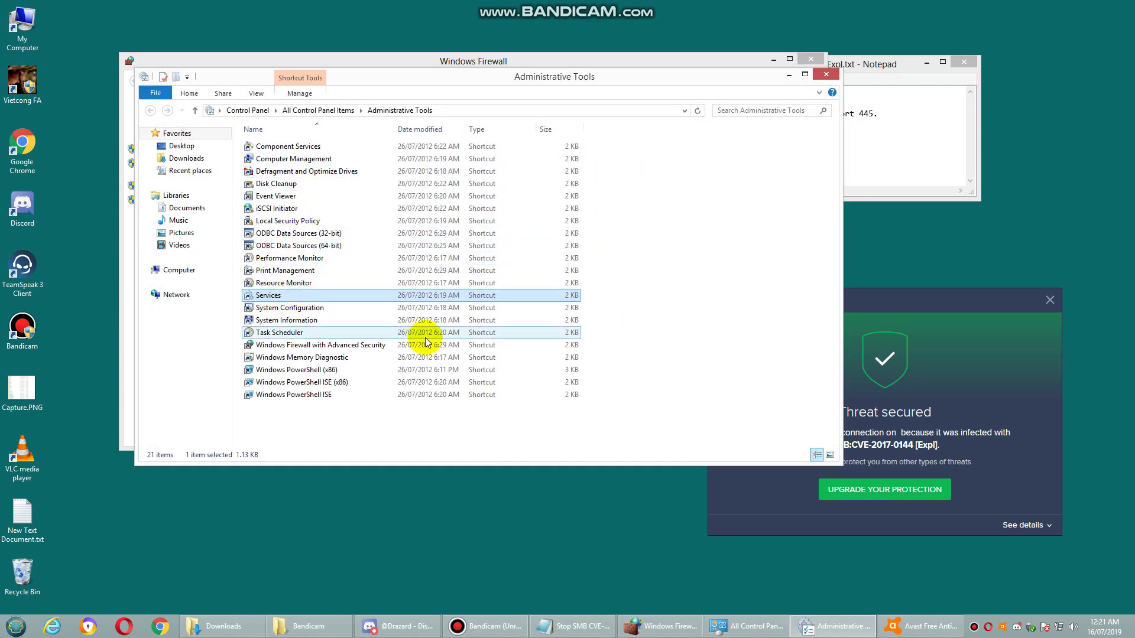
double_click(264, 296)
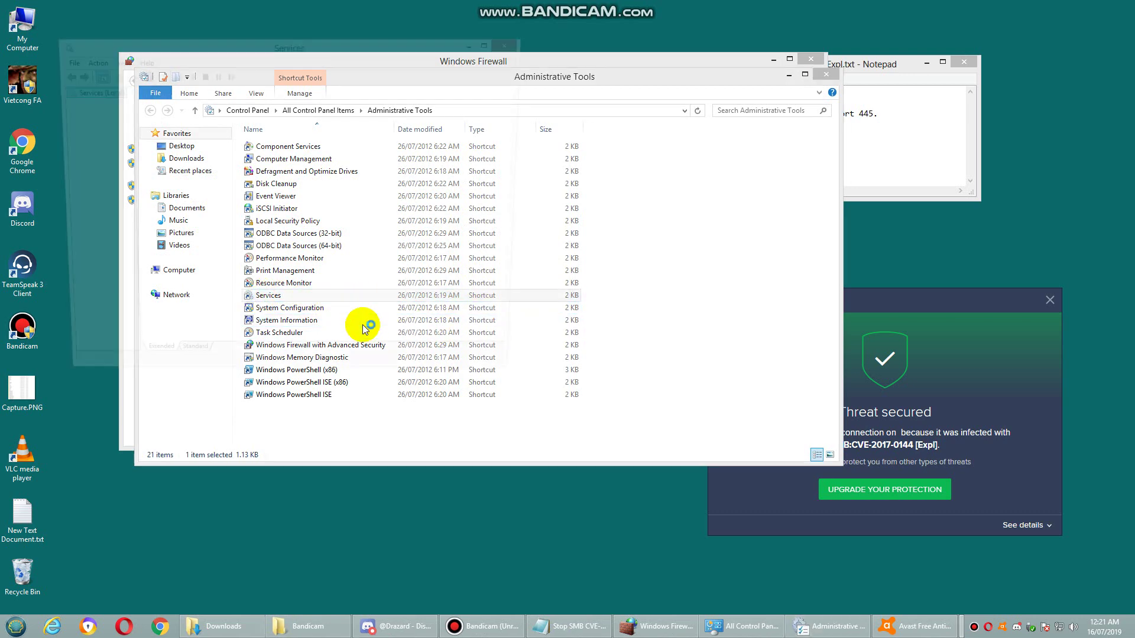
Place the Services window over the Administrative Tools window and start the Windows Firewall service.
left_click_drag(303, 46, 603, 83)
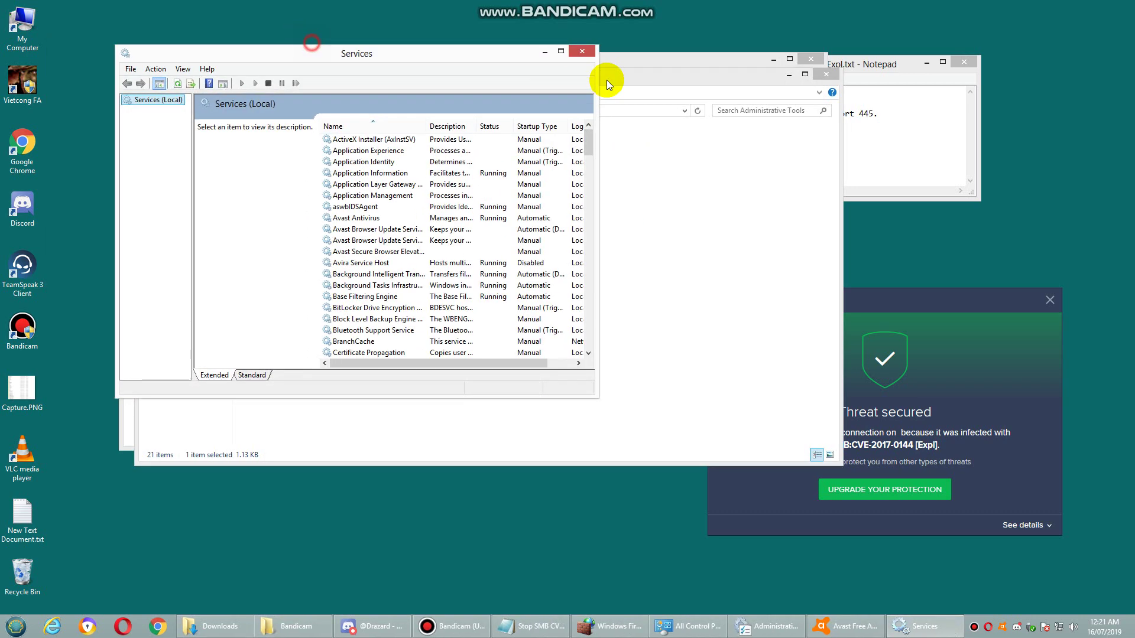
left_click(620, 214)
key("w")
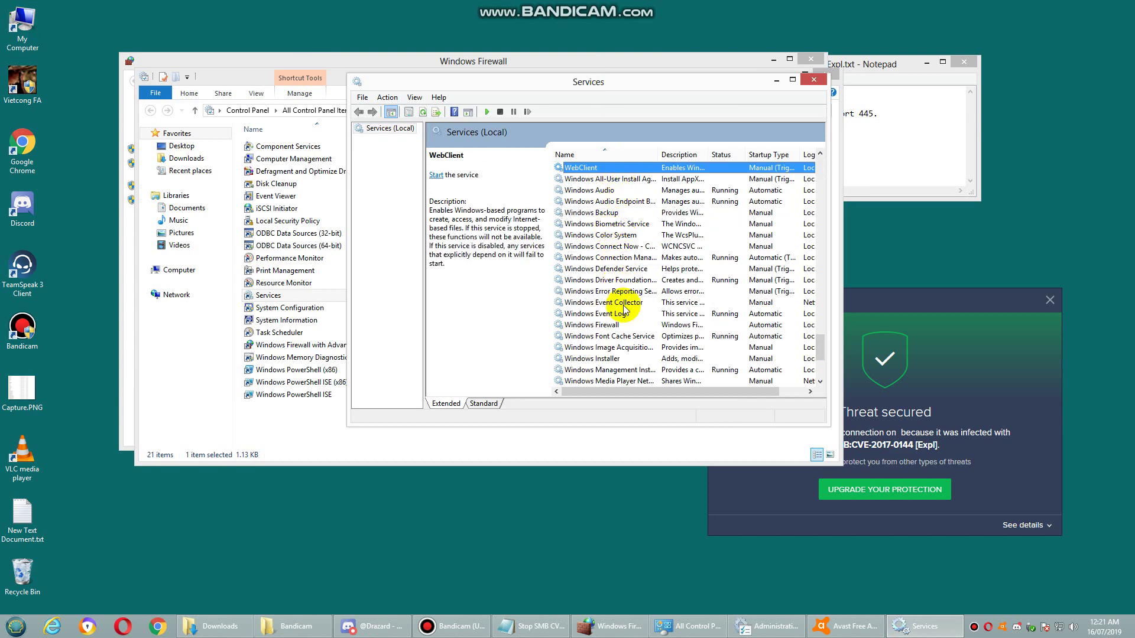
left_click(606, 325)
right_click(608, 326)
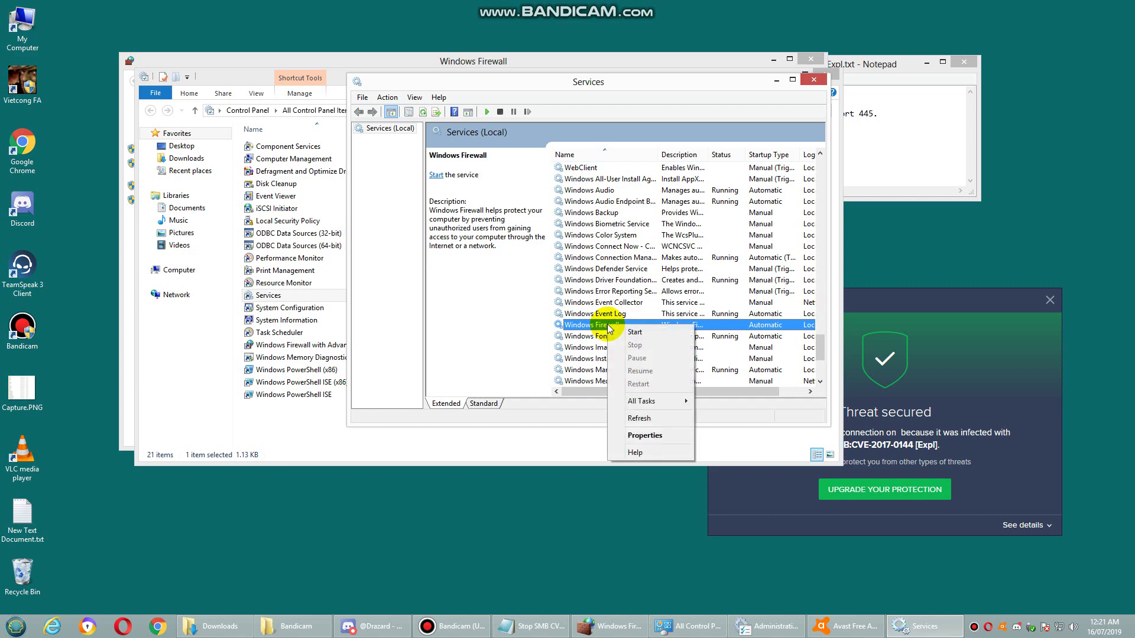
left_click(628, 333)
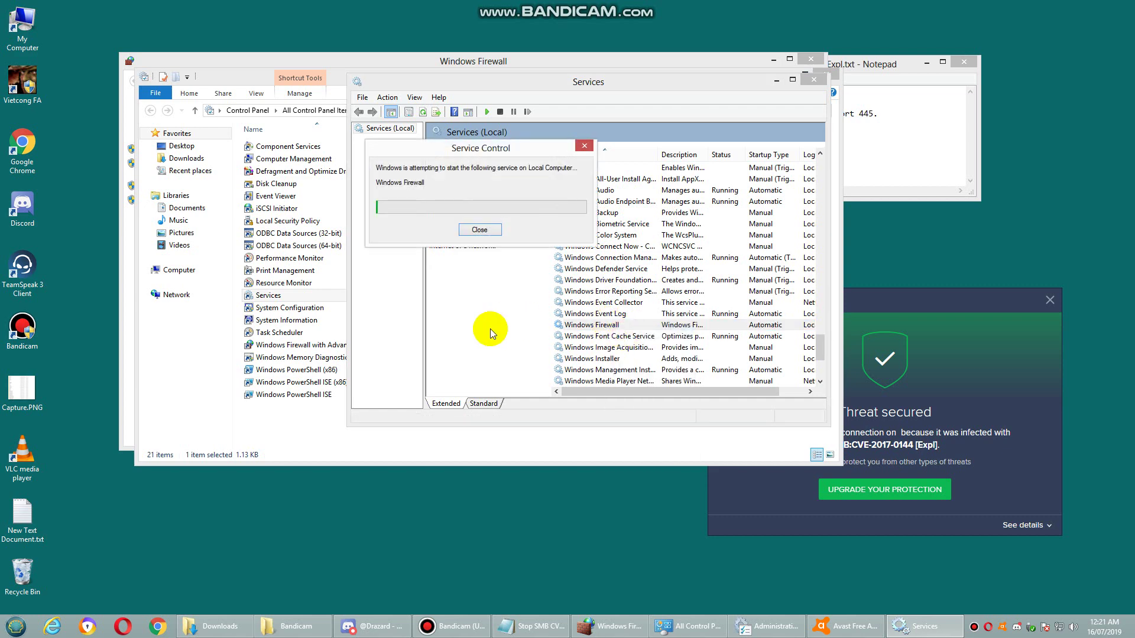
Close the Services, Administrative Tools and Control Panel windows, and move the Avast alert farther from the Windows Firewall window.
left_click(819, 83)
left_click(825, 73)
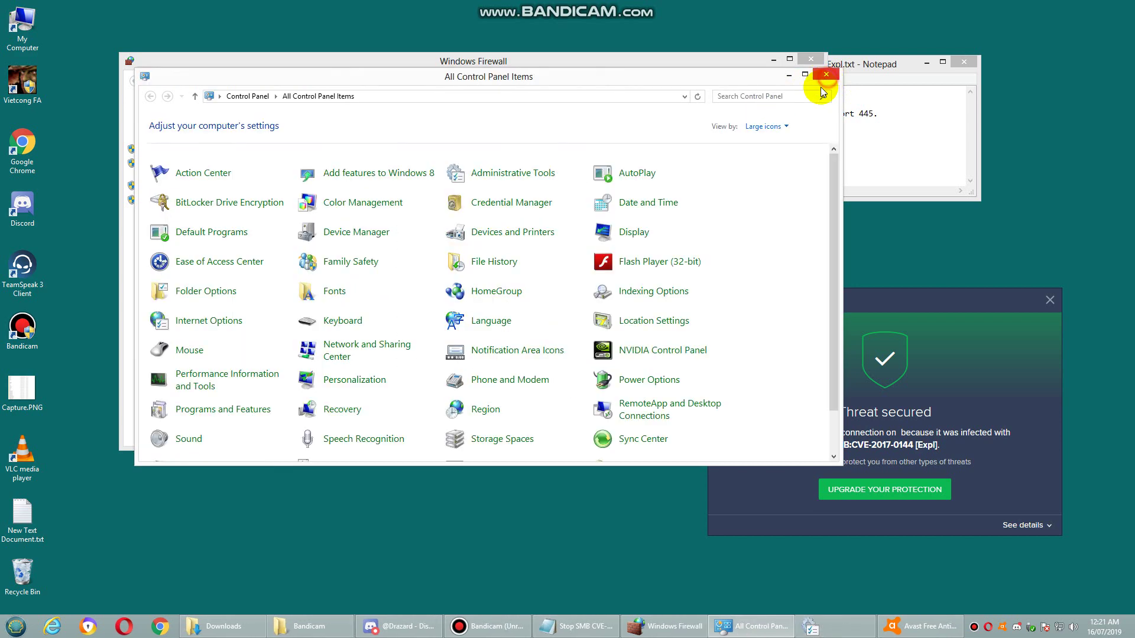
left_click(826, 74)
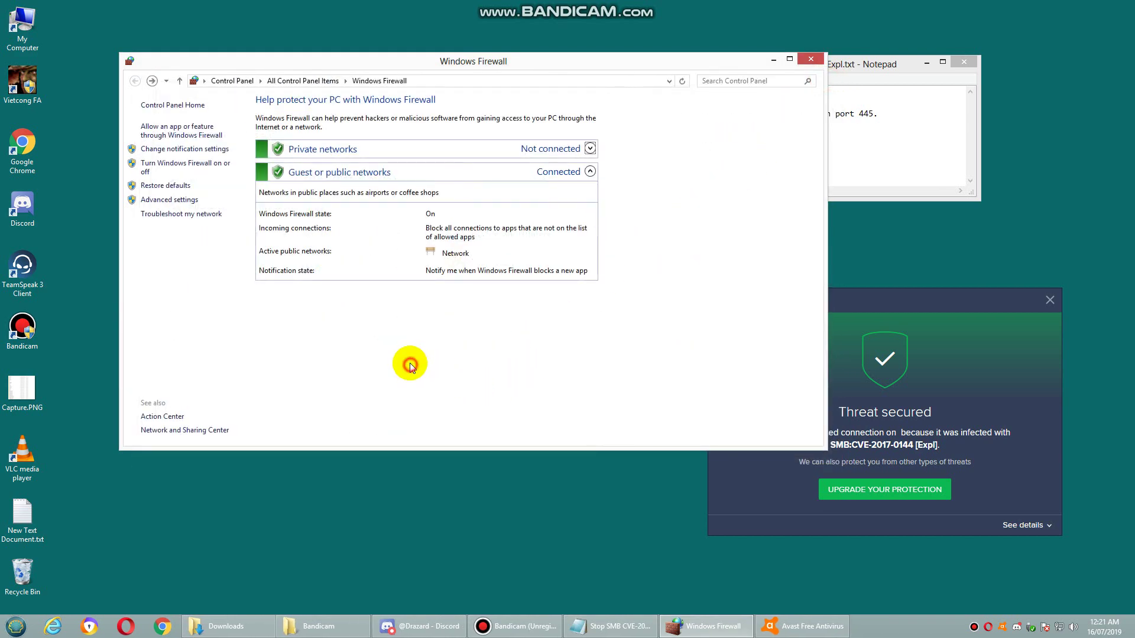
left_click_drag(910, 300, 962, 340)
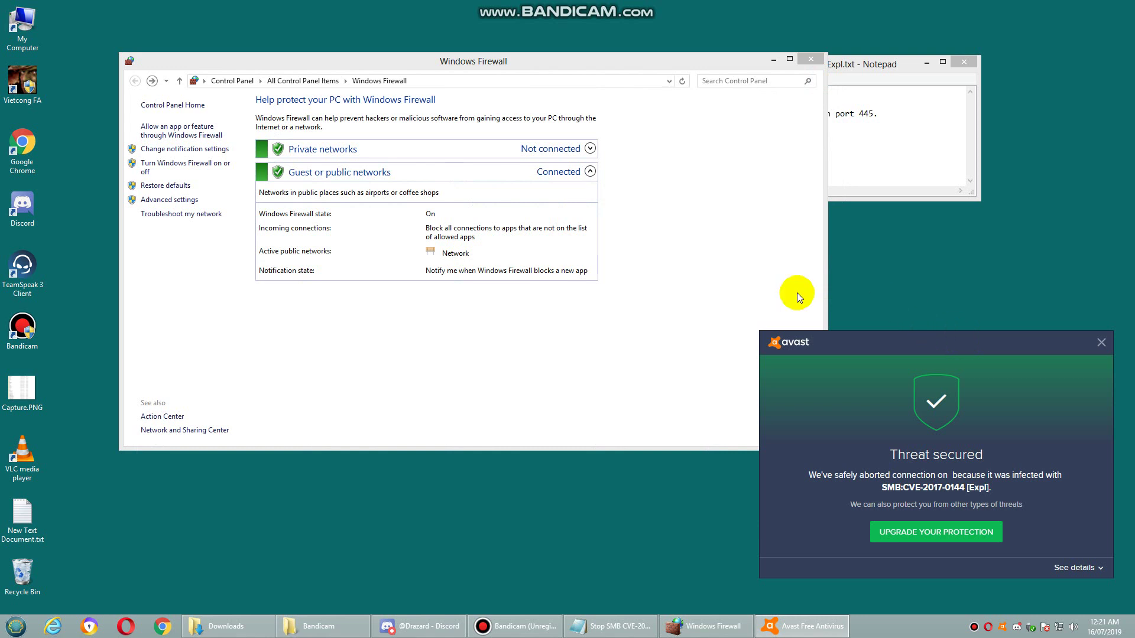
Check the page for turning Windows Firewall on or off, return to the overview and open the firewall's advanced settings.
left_click(177, 165)
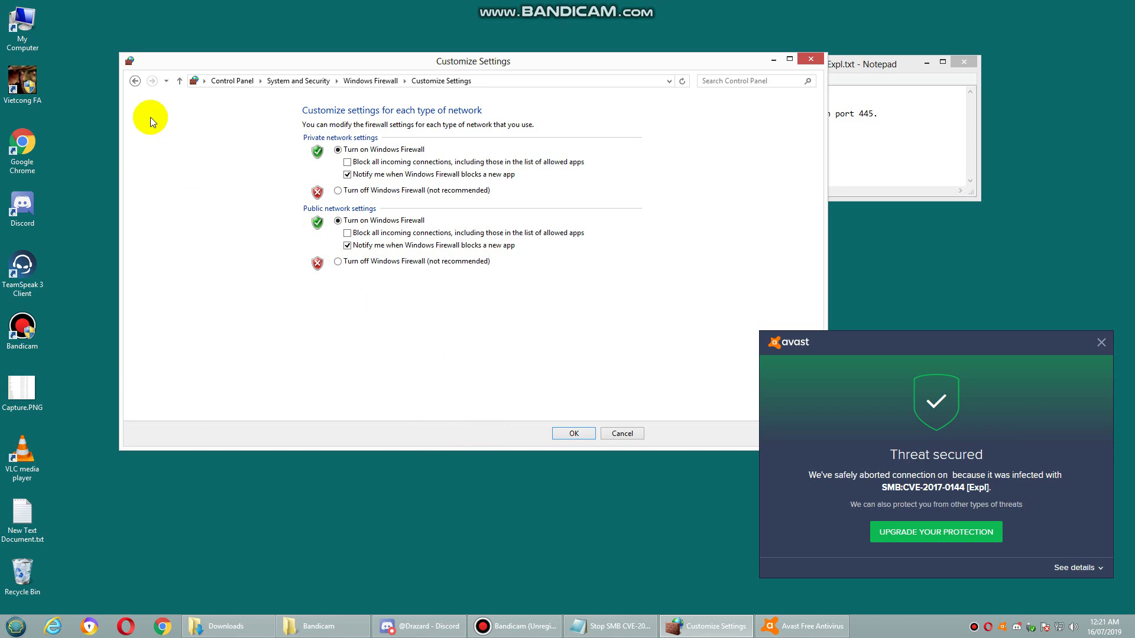
left_click(135, 80)
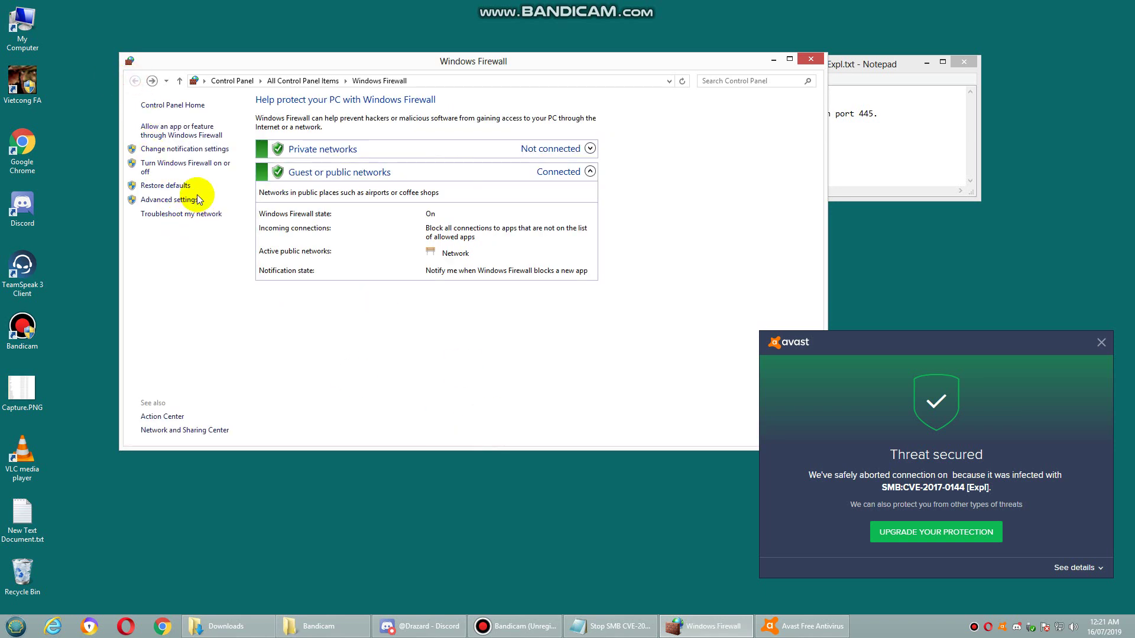
left_click(169, 199)
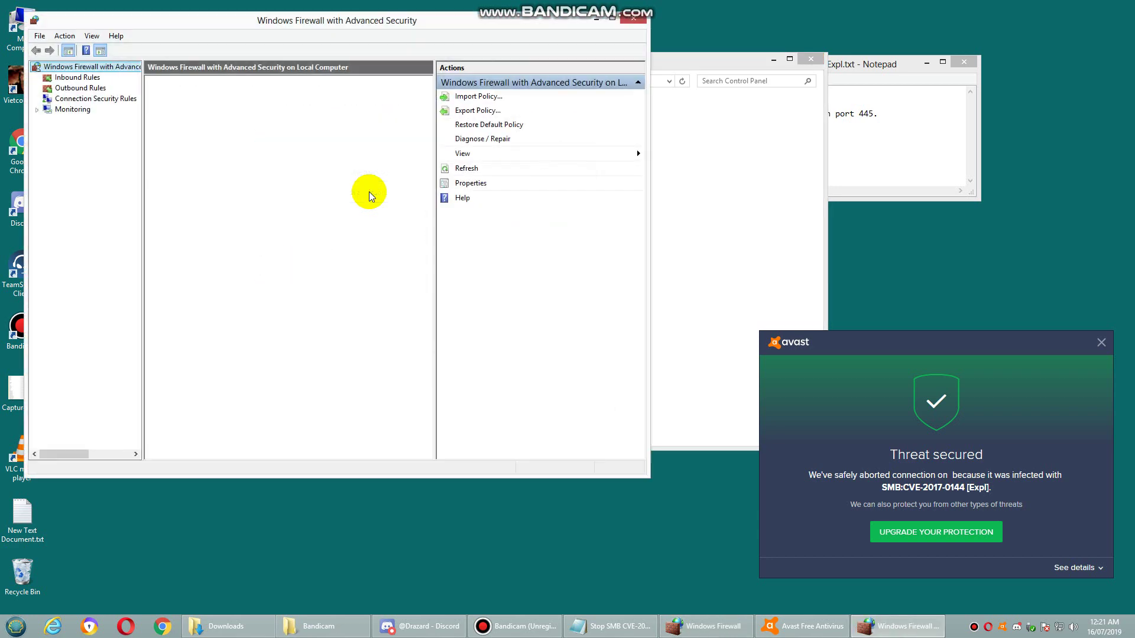
Start a new inbound port rule that applies to TCP on specific local port 445.
left_click_drag(254, 20, 327, 50)
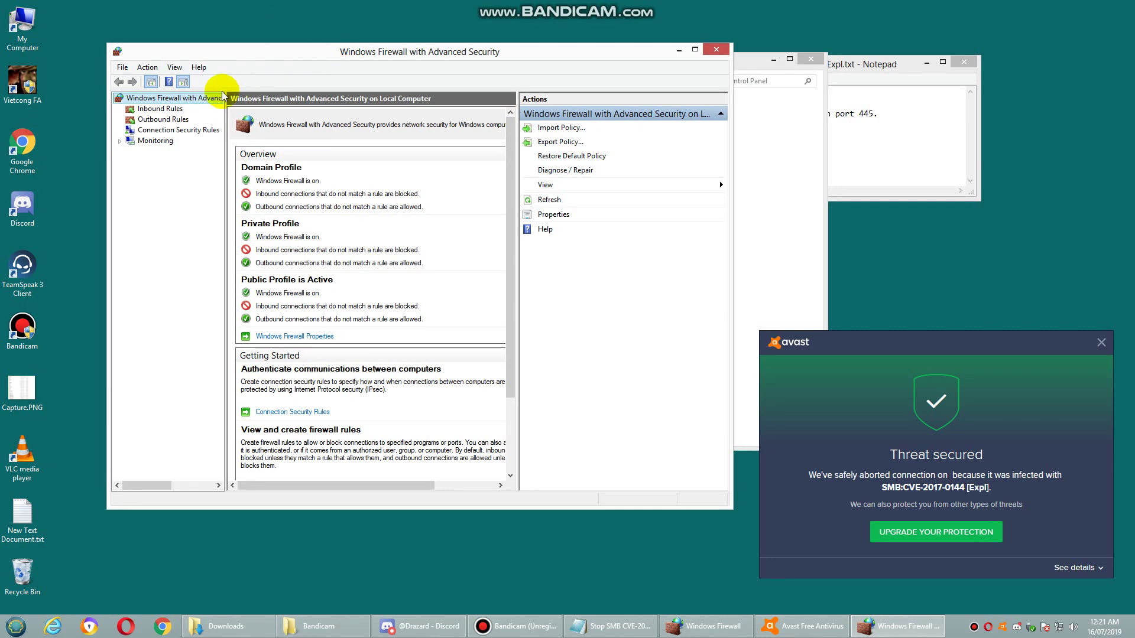
left_click(162, 109)
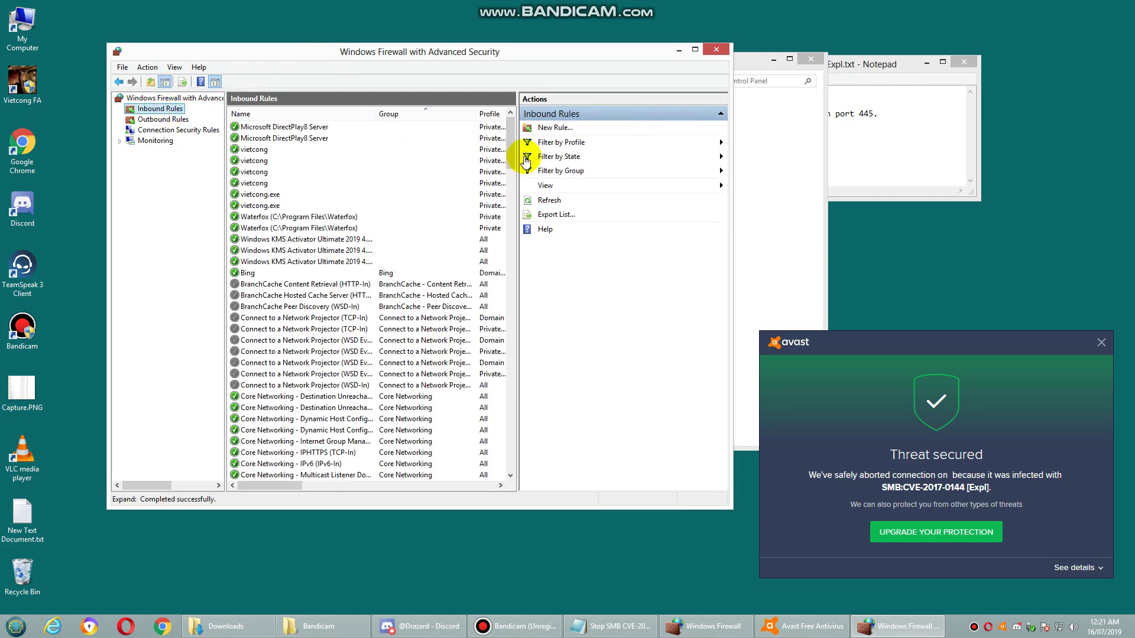
left_click(558, 127)
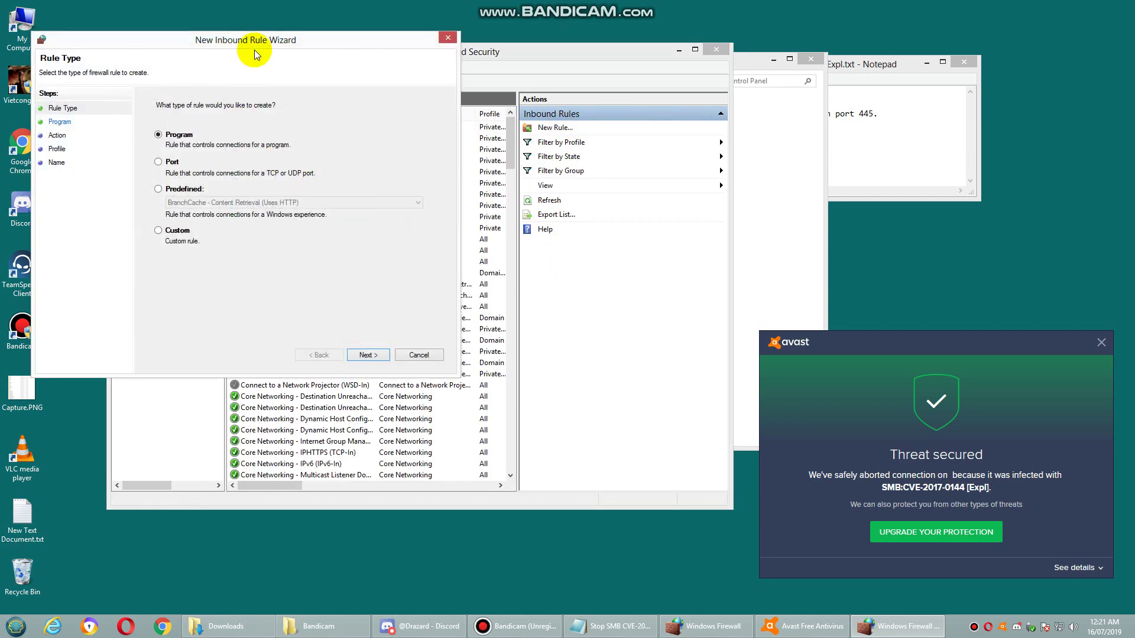
left_click_drag(265, 41, 369, 55)
left_click(276, 177)
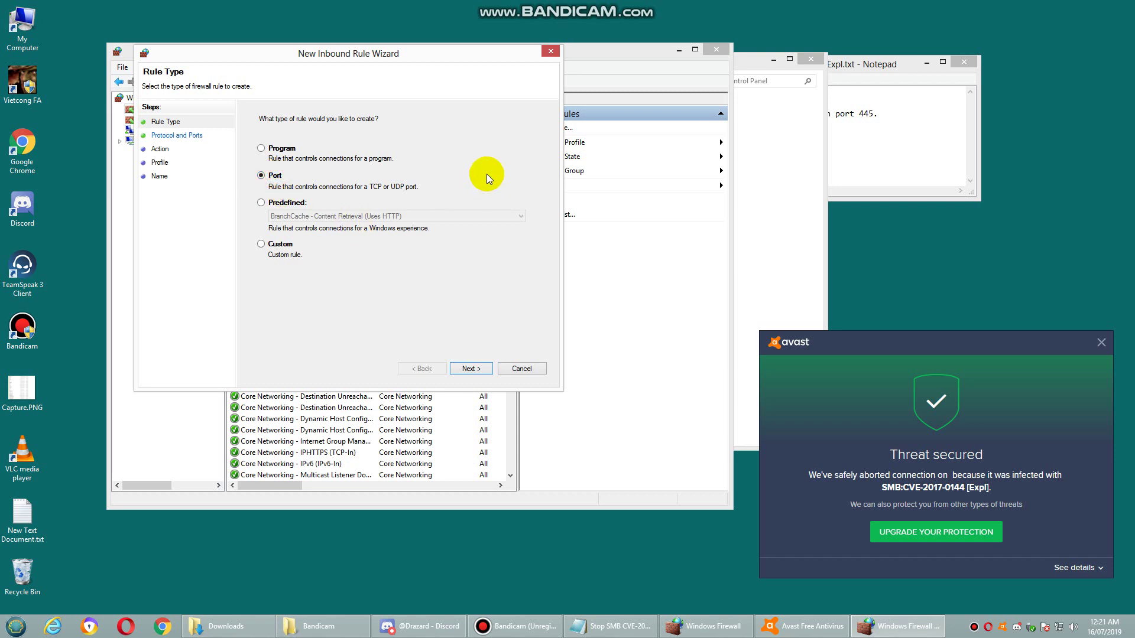
left_click(467, 369)
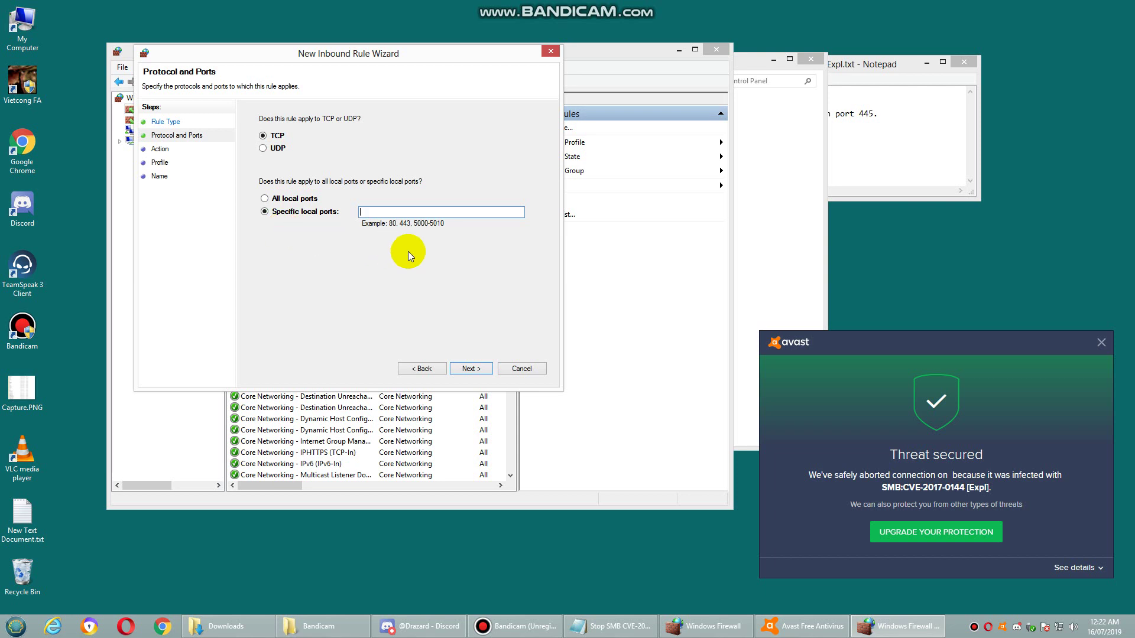
type("445")
left_click(479, 368)
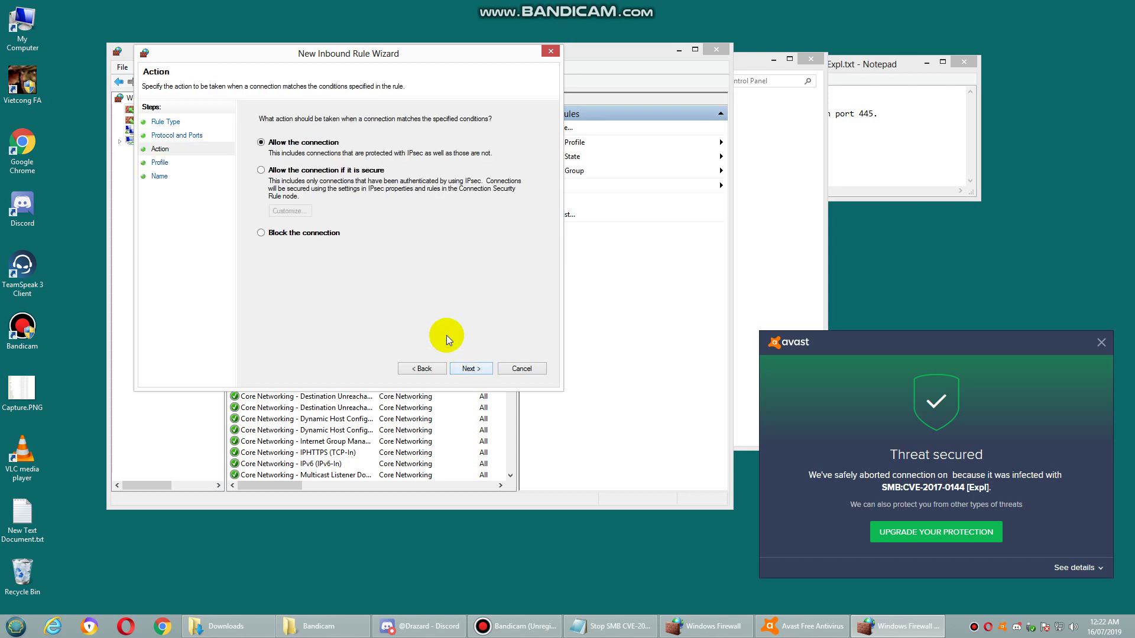
Make the inbound TCP rule block the connection on the Domain, Private and Public profiles, and finish it with the name 445.
left_click(312, 234)
left_click(469, 369)
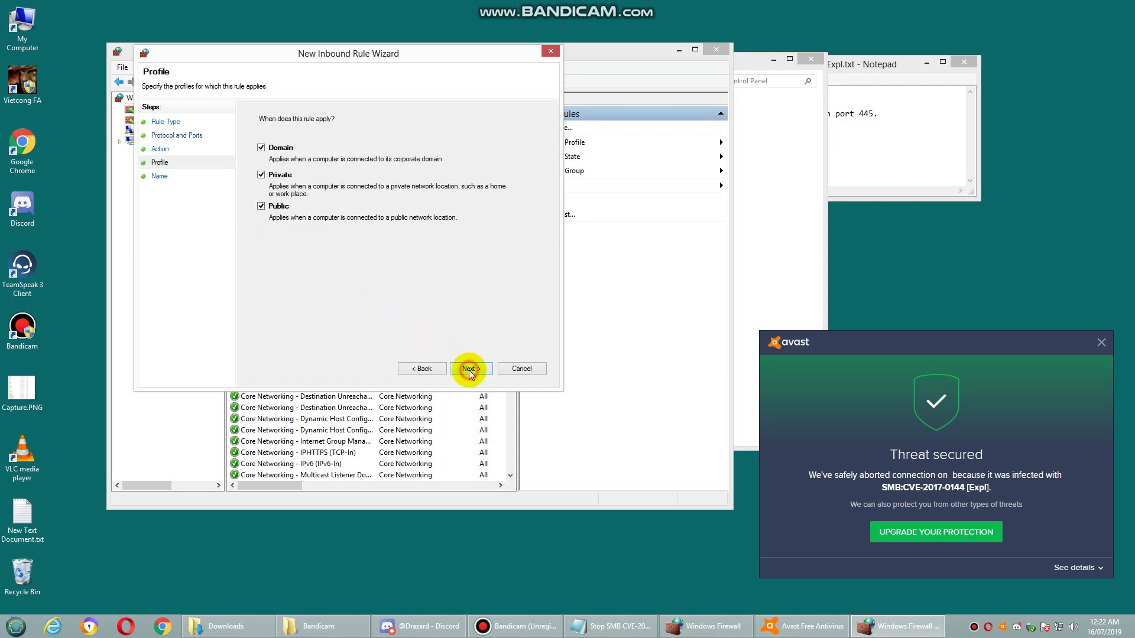
left_click(469, 369)
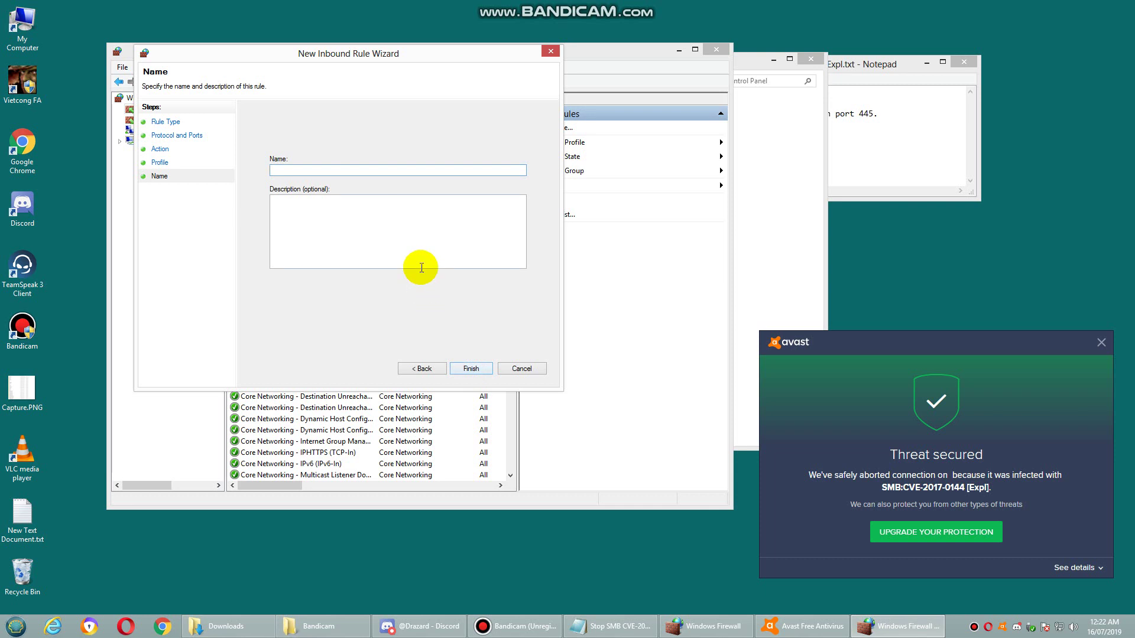
type("445")
left_click(482, 368)
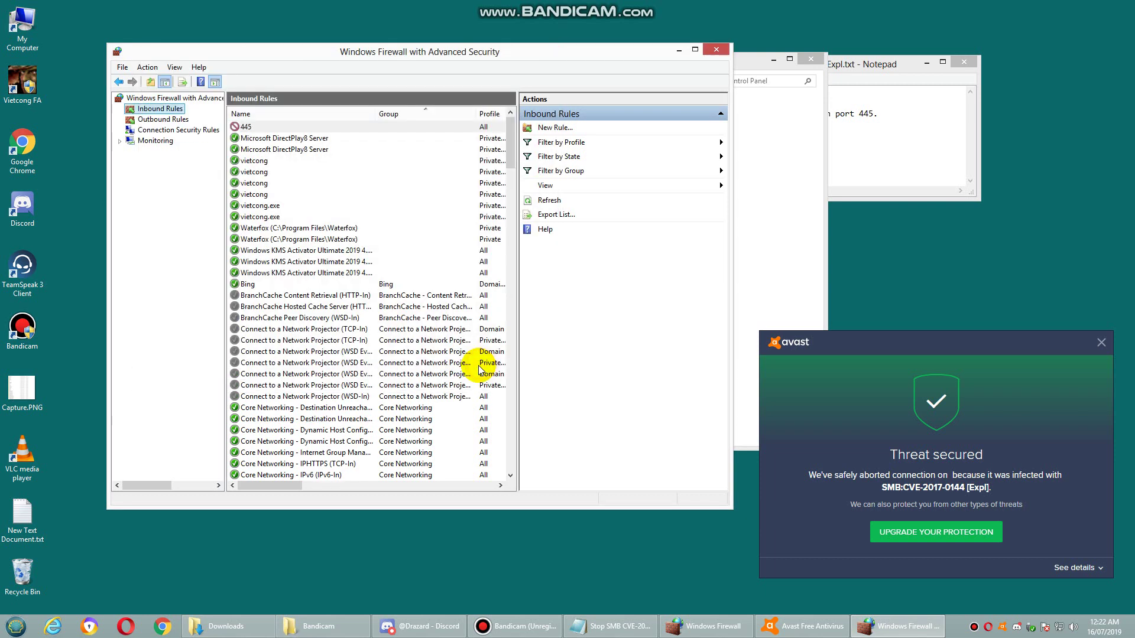
Start a second inbound port rule that applies to UDP on specific local port 445.
left_click(554, 128)
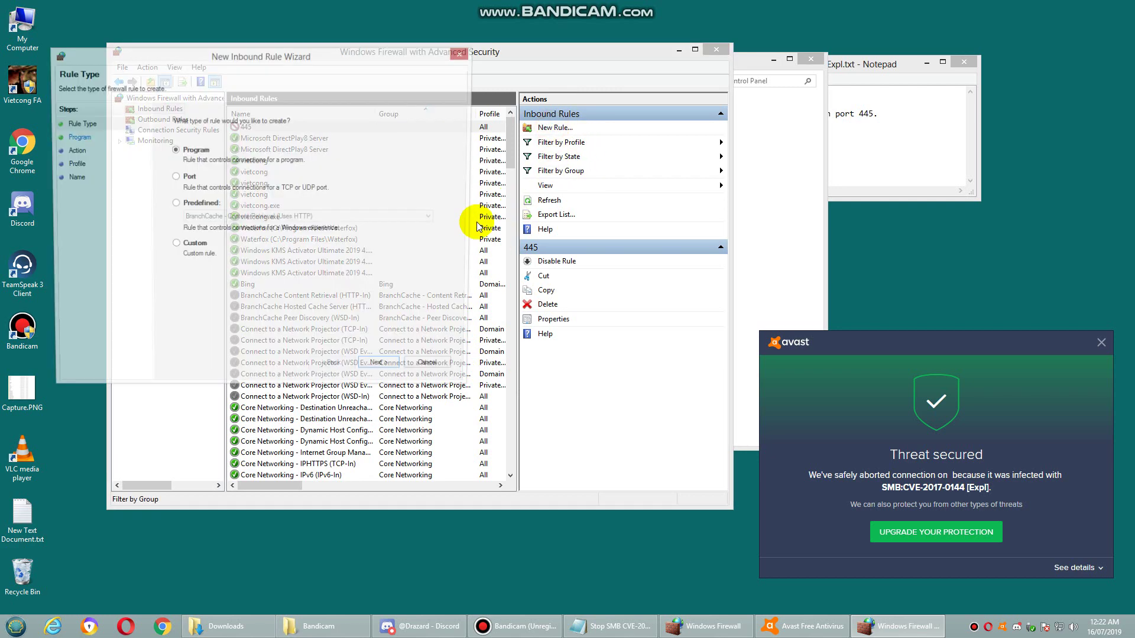
left_click(180, 177)
left_click(389, 362)
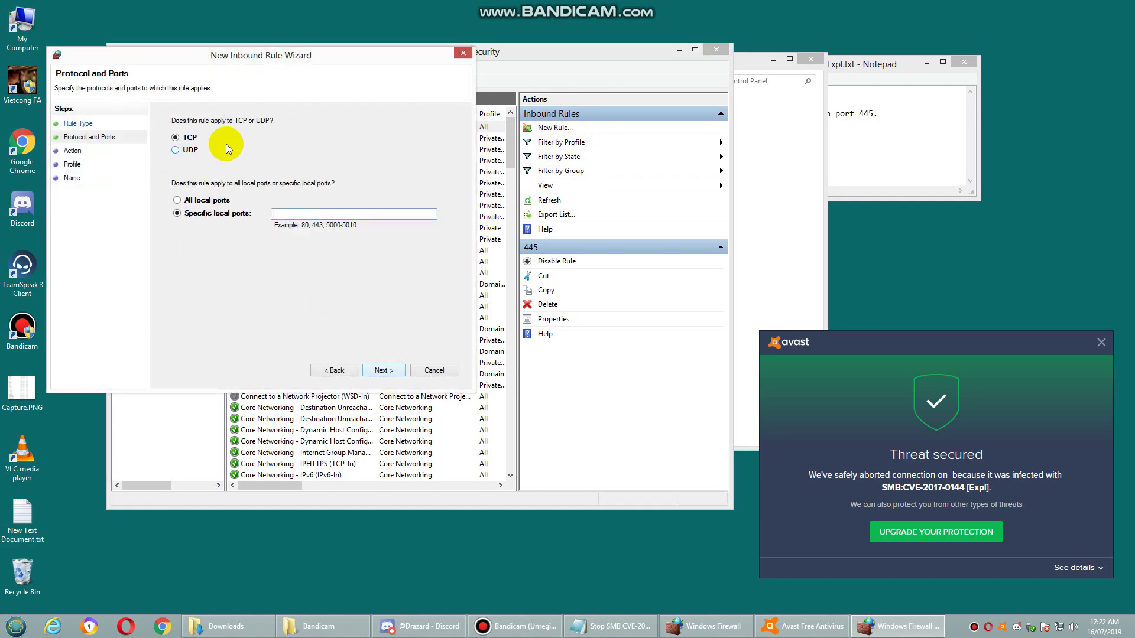
left_click(176, 150)
left_click(289, 214)
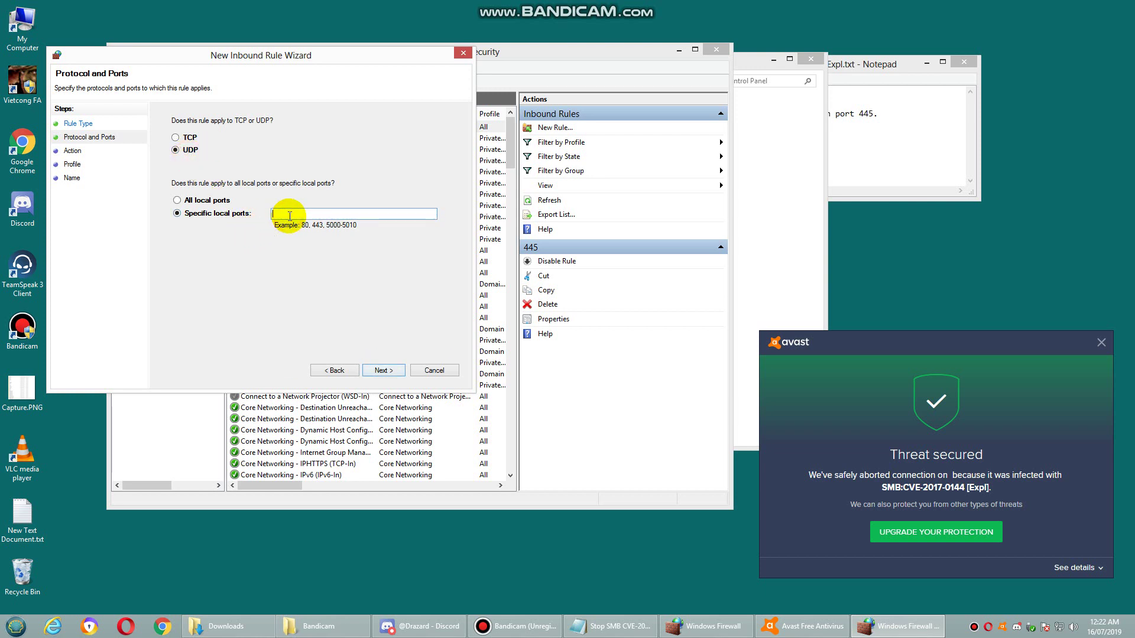
type("445")
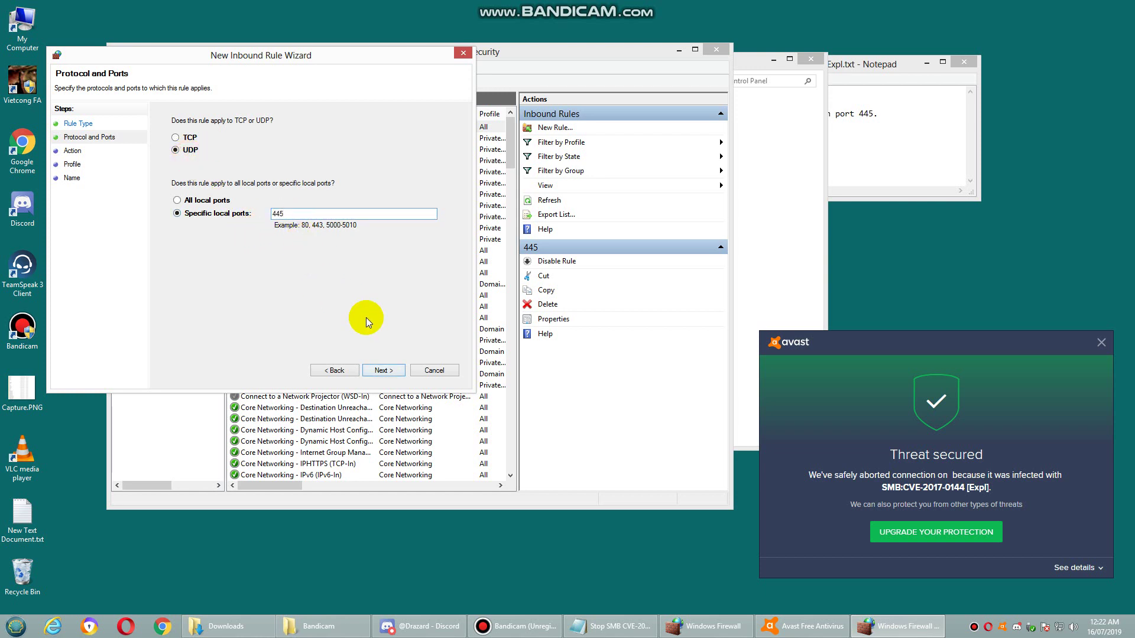
left_click(382, 370)
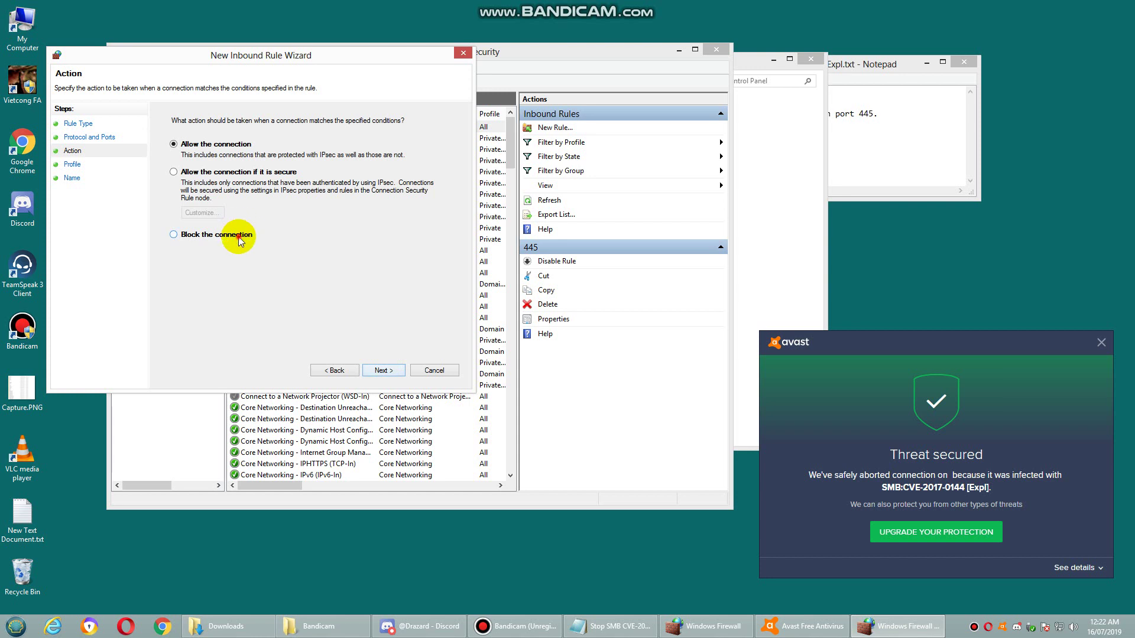
Make the inbound UDP rule block the connection on the Domain, Private and Public profiles, and finish it with the name 445.
left_click(247, 236)
left_click(381, 370)
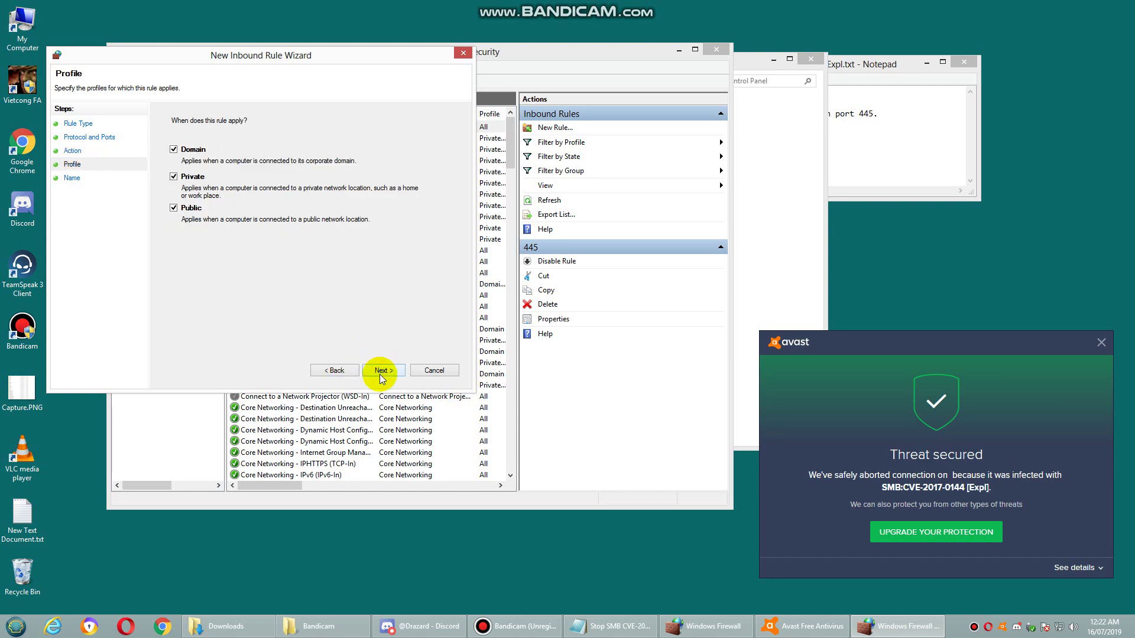
left_click(384, 371)
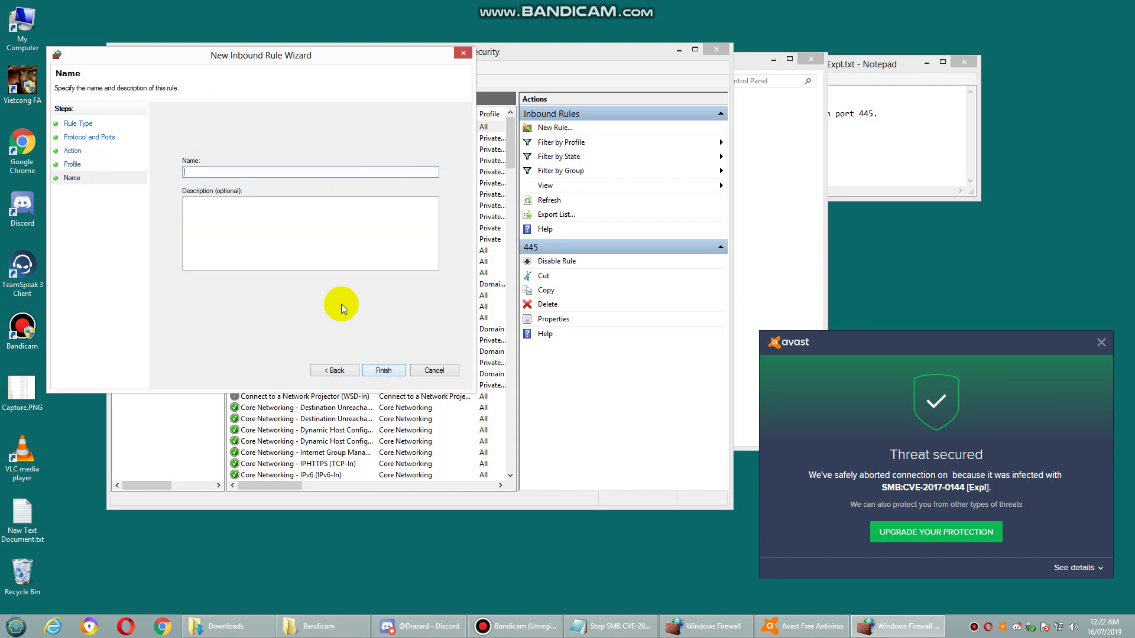
type("445")
left_click(383, 370)
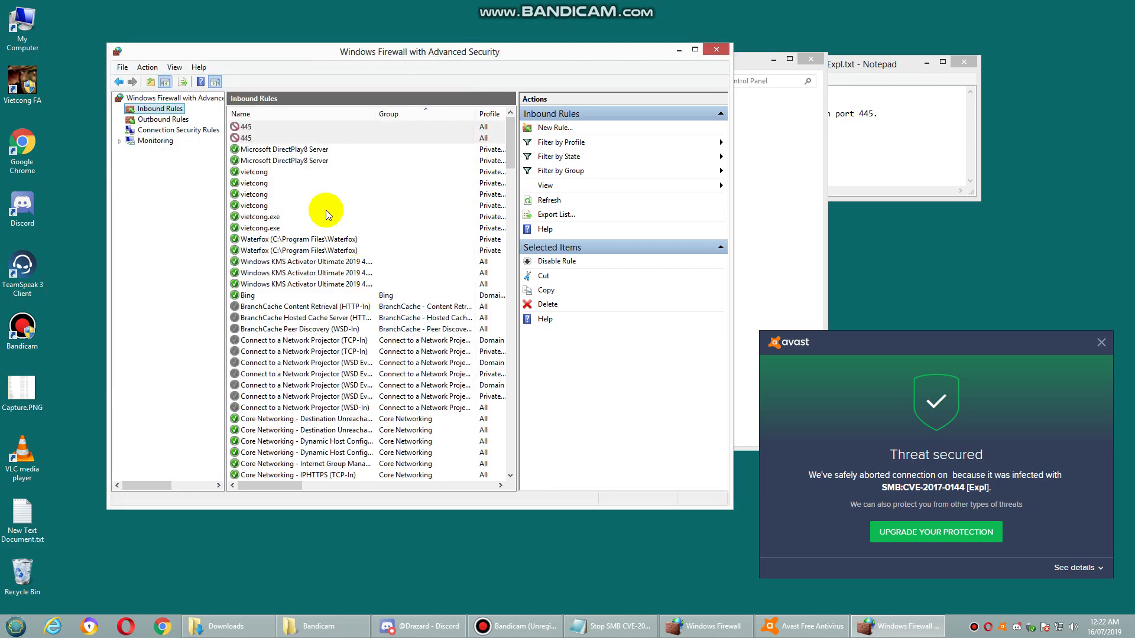
Start a new outbound port rule that applies to TCP on specific remote port 445.
left_click(163, 119)
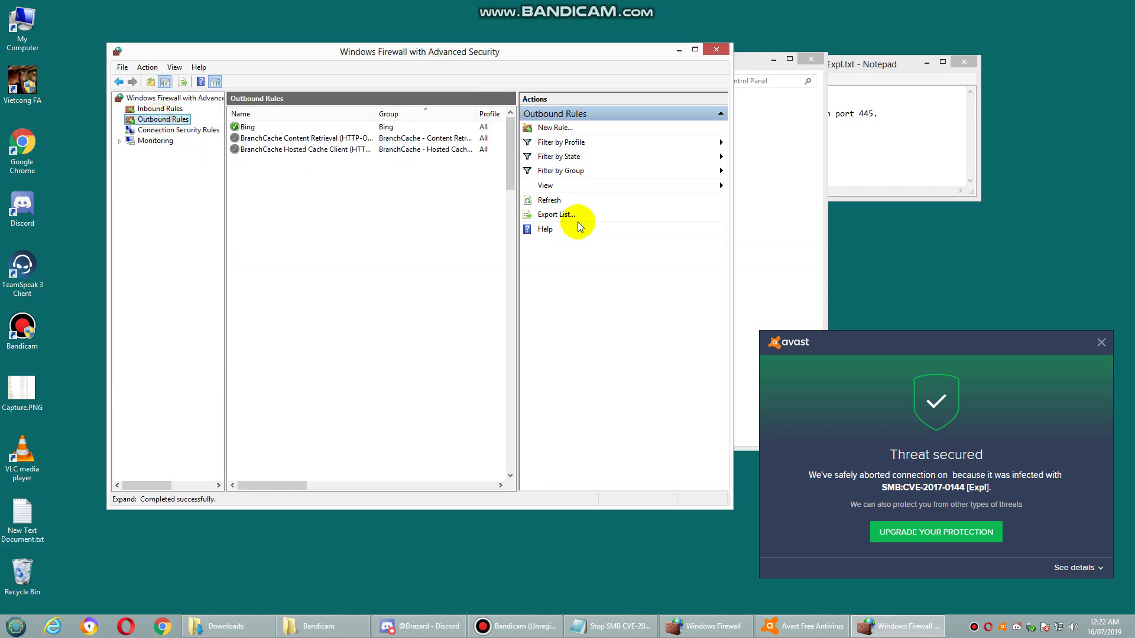
left_click(555, 128)
left_click(202, 192)
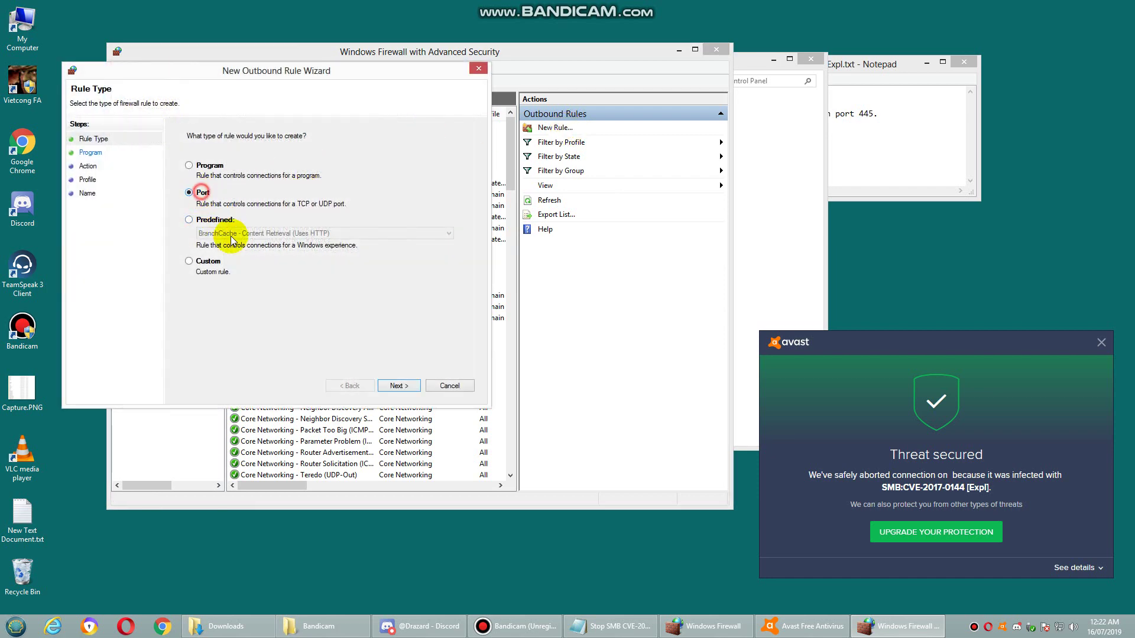
left_click(399, 385)
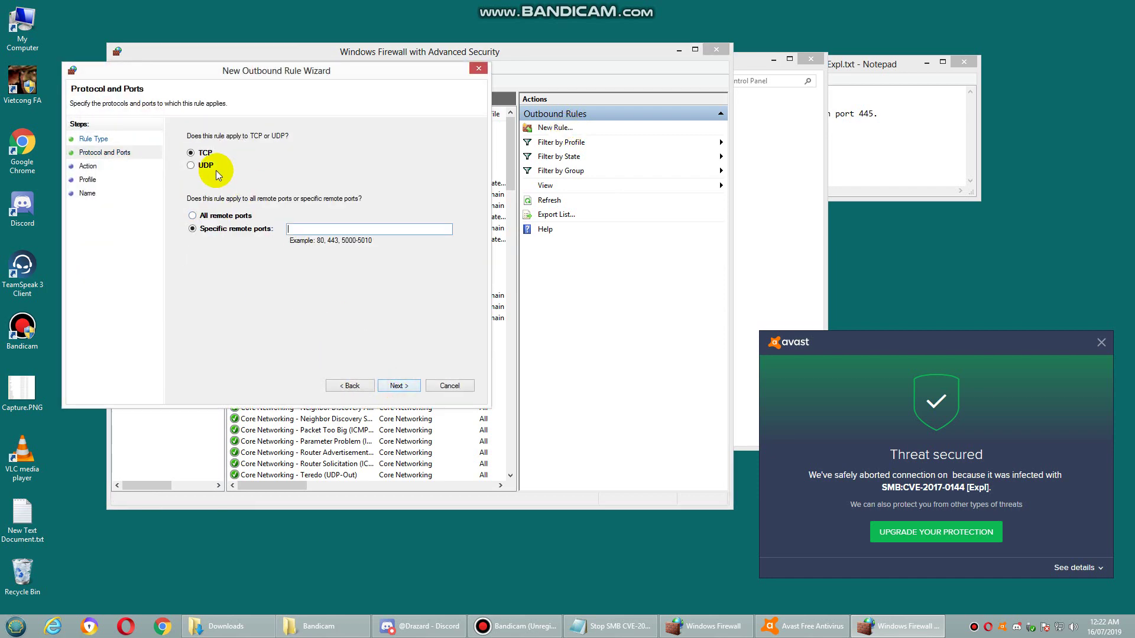
left_click(296, 228)
type("445")
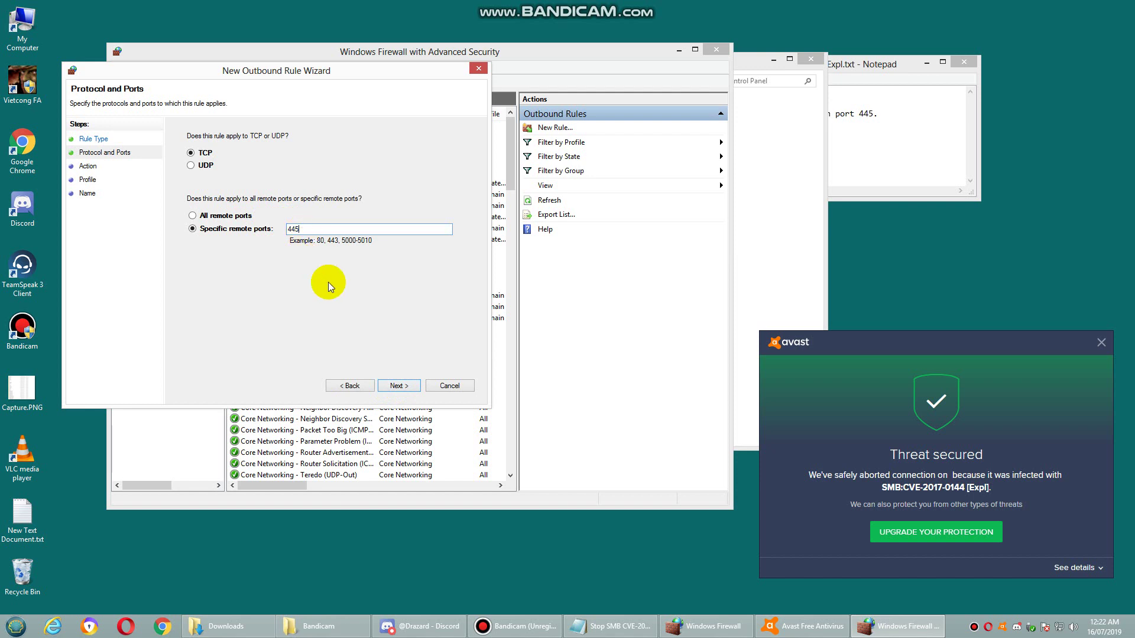
left_click(402, 385)
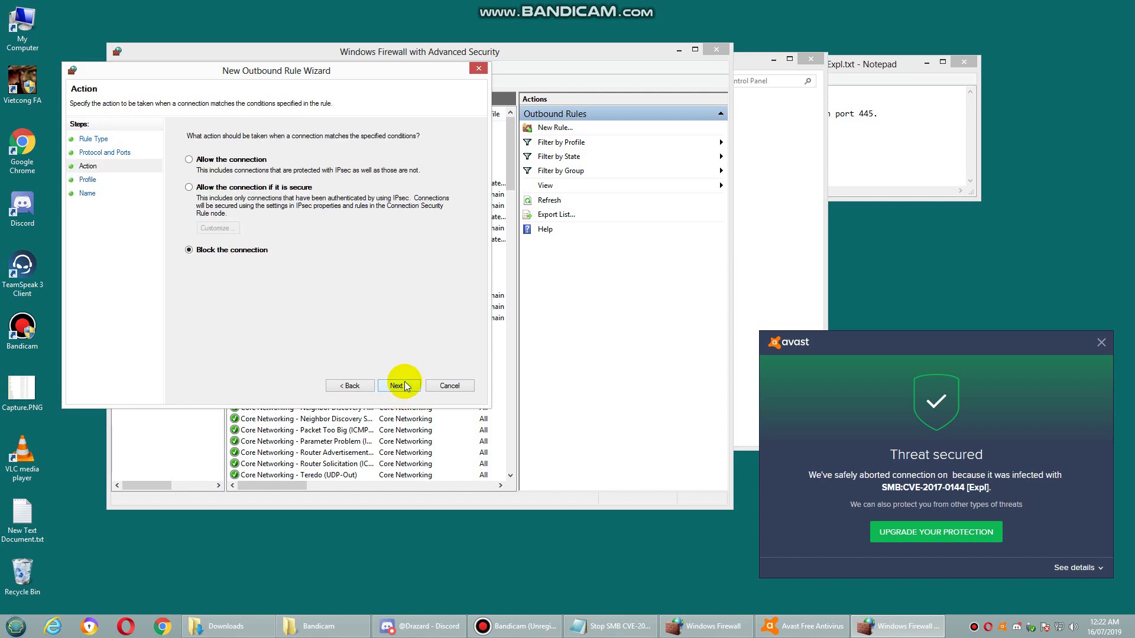
Keep the outbound TCP rule blocking the connection on all three profiles and finish it with the name 445.
left_click(404, 385)
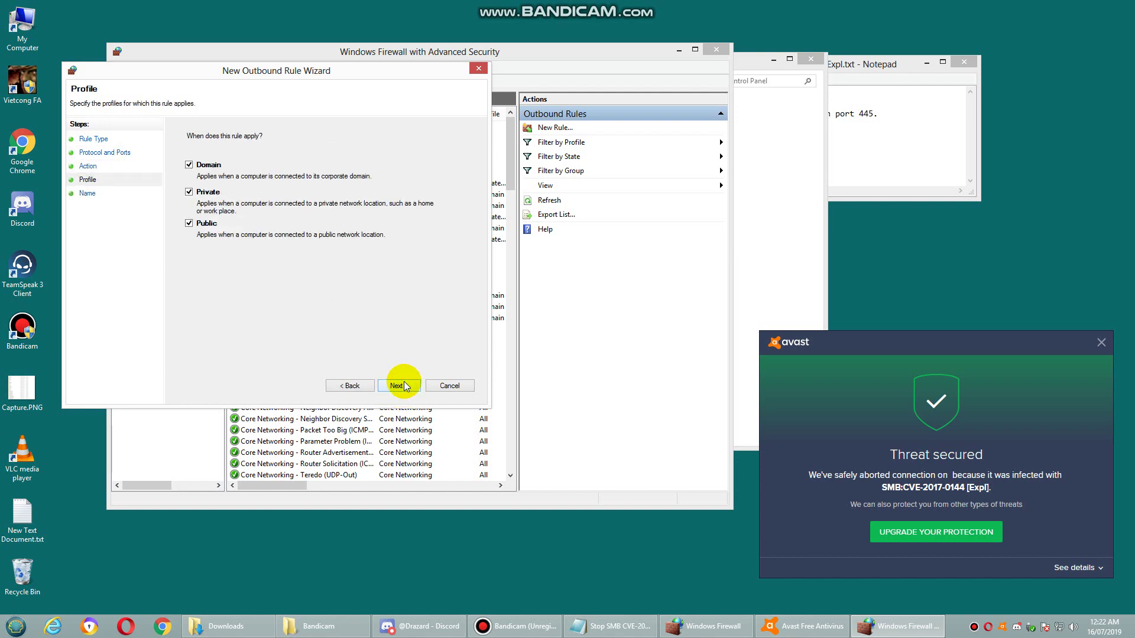
left_click(404, 386)
type("445")
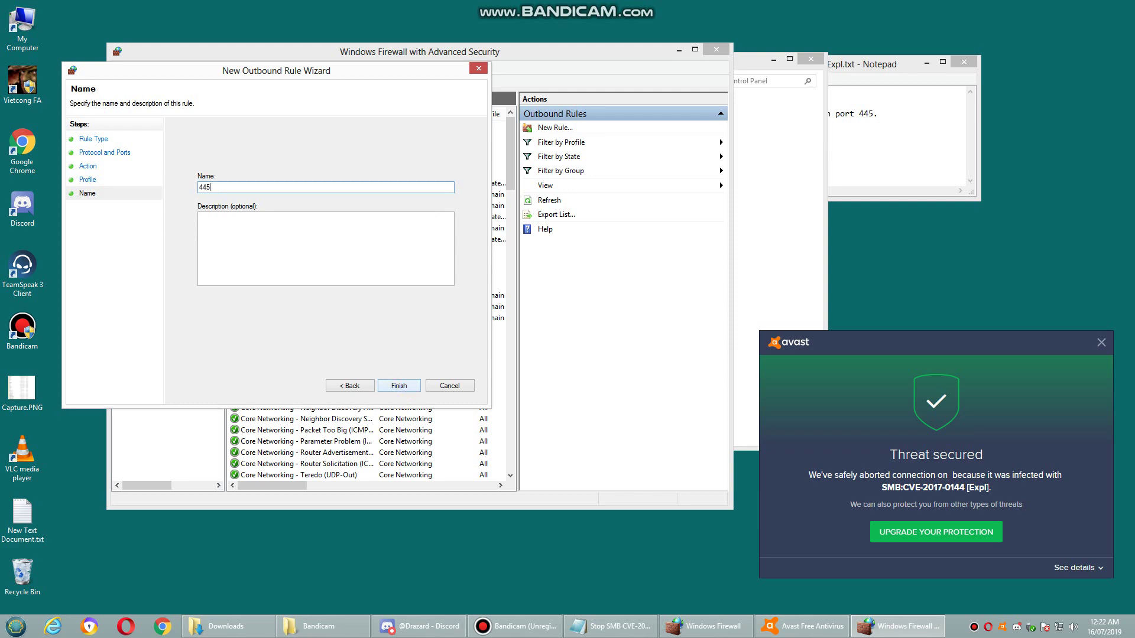
left_click(401, 386)
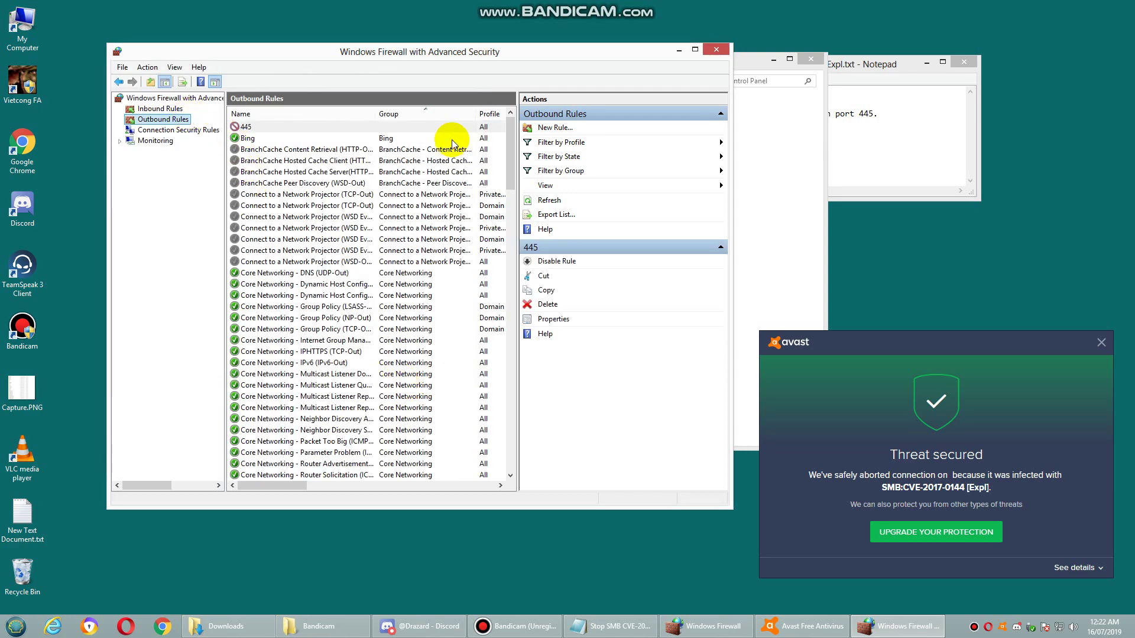
Start a second outbound port rule that applies to UDP on specific remote port 445.
left_click(547, 128)
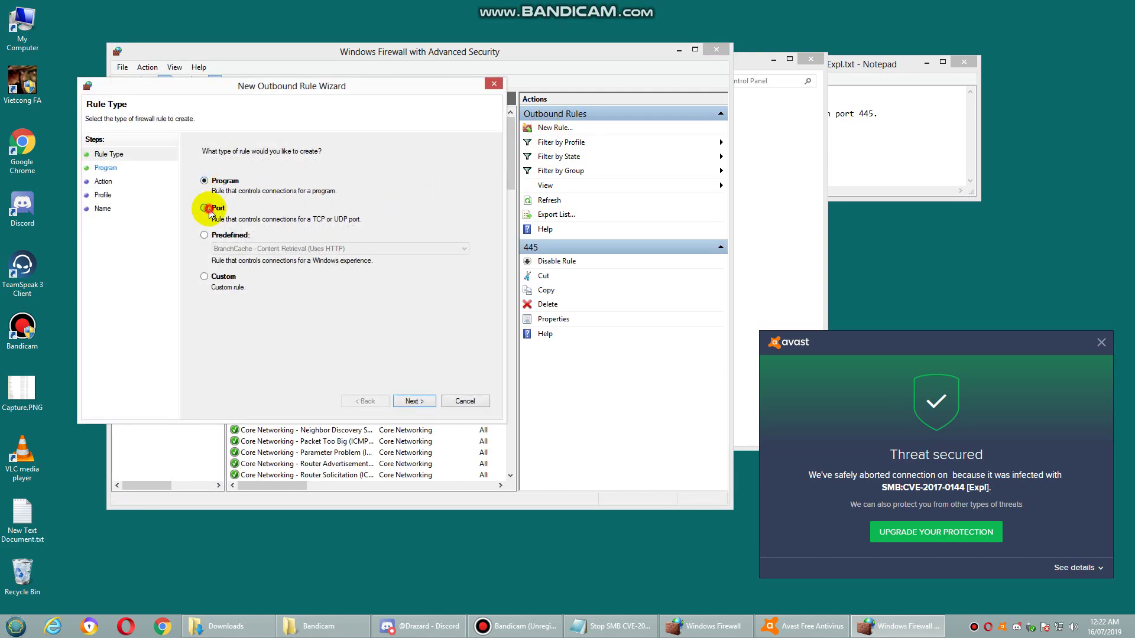
left_click(207, 210)
left_click(414, 401)
left_click(206, 180)
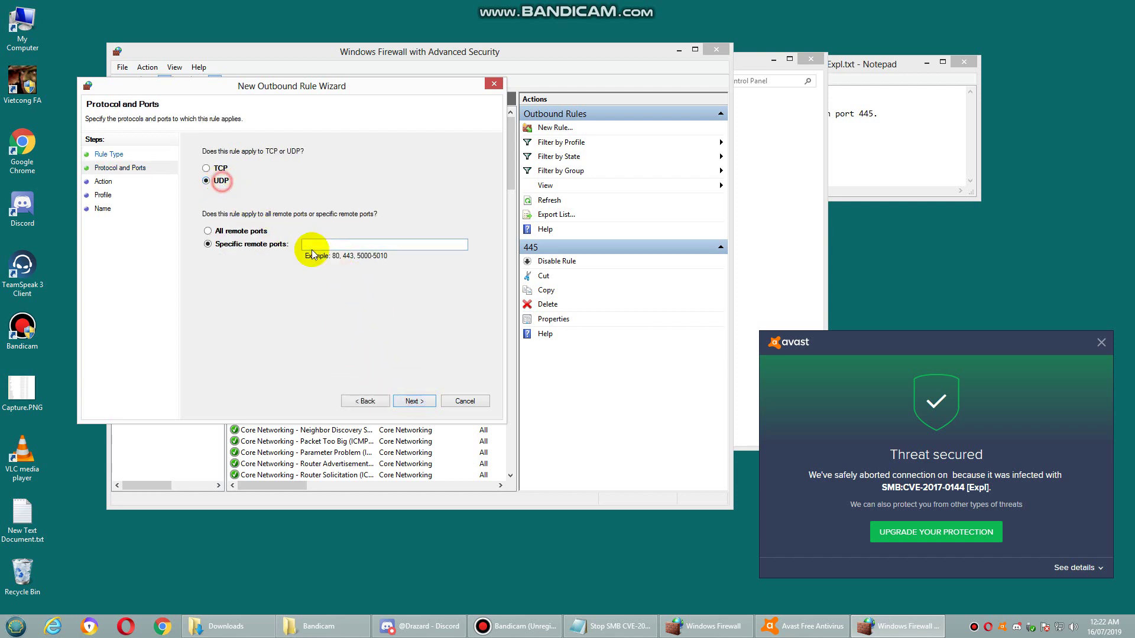
left_click(352, 246)
type("445")
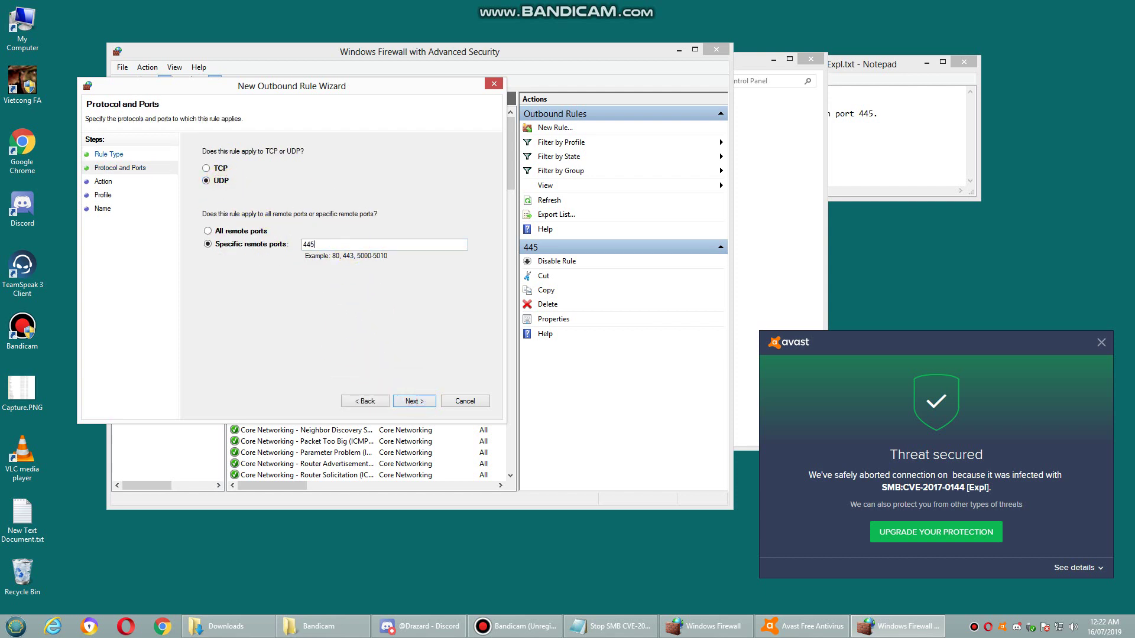
left_click(412, 402)
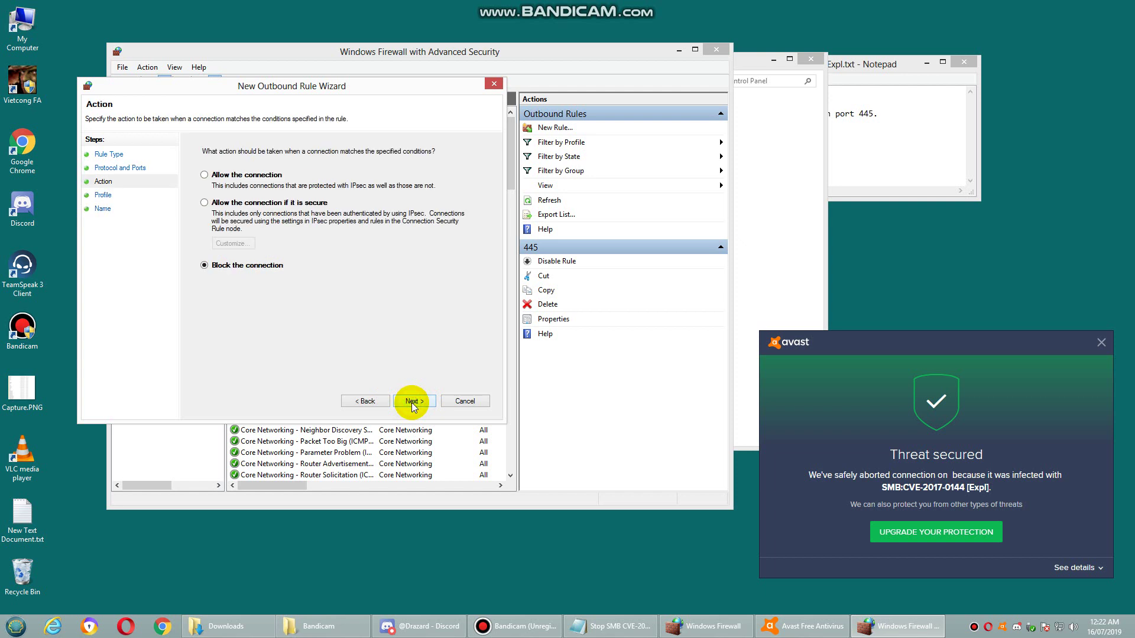
Keep the outbound UDP rule blocking the connection on all three profiles and finish it with the name 445.
left_click(416, 403)
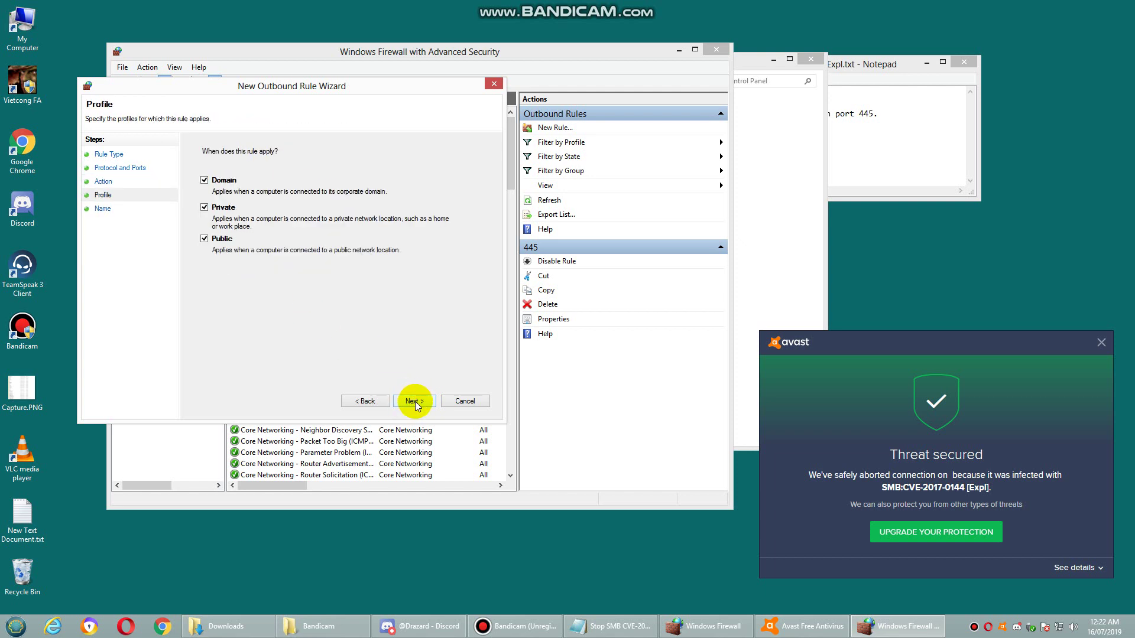
left_click(416, 402)
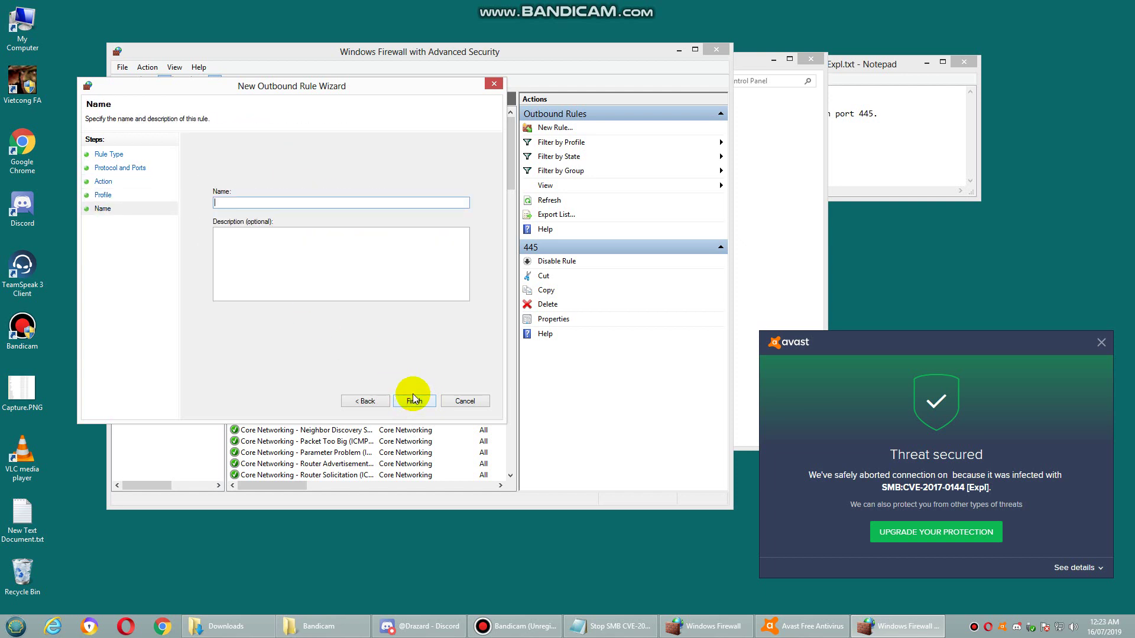
type("445")
left_click(413, 400)
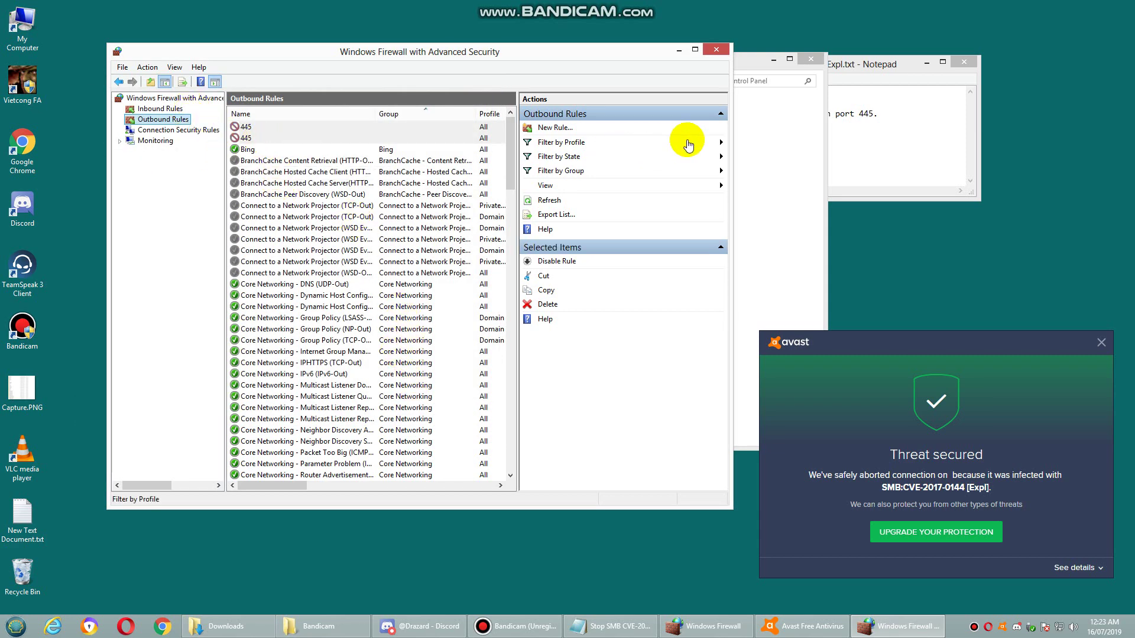
Close both Windows Firewall windows and move the Notepad note and the Avast alert closer to the middle of the desktop.
left_click(718, 50)
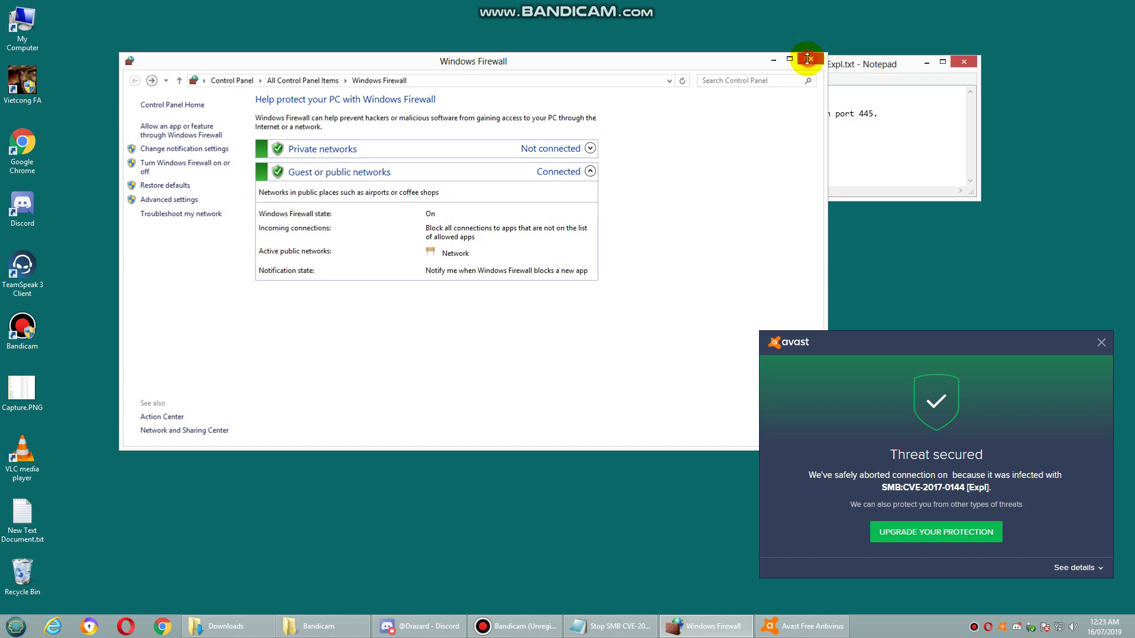
left_click(809, 62)
left_click_drag(833, 71, 617, 66)
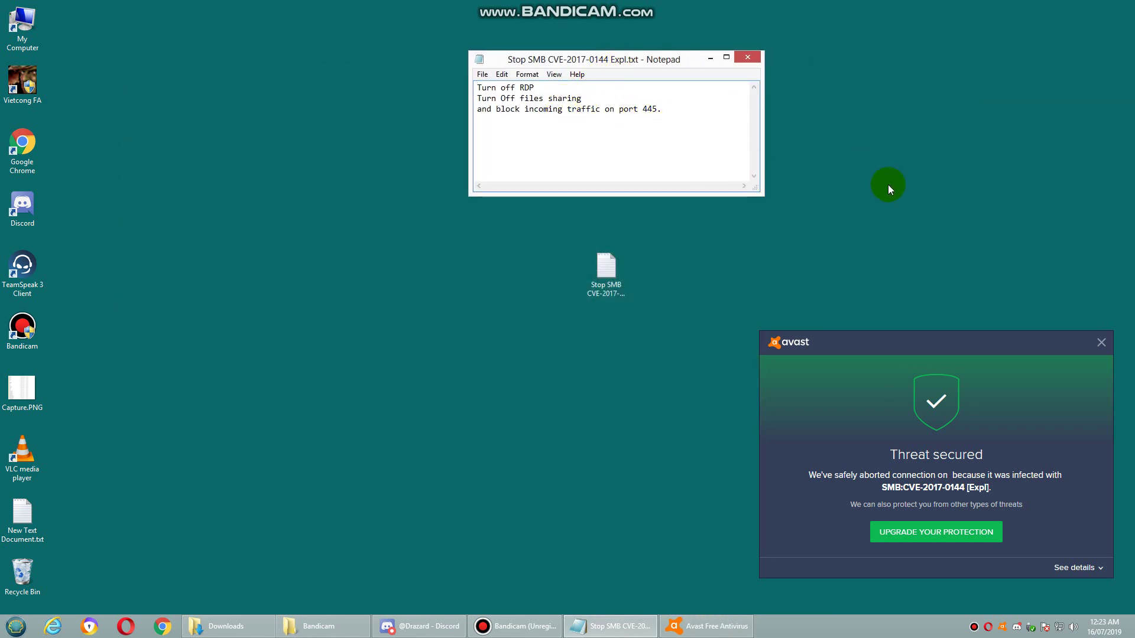
left_click_drag(913, 350, 824, 276)
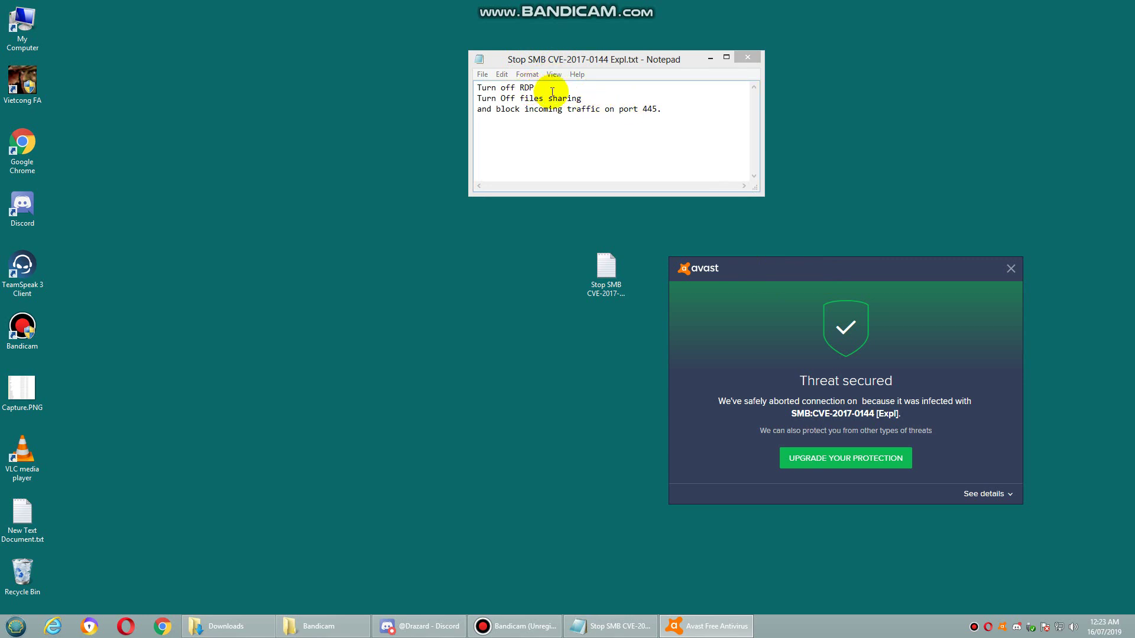
Shift the Avast alert slightly toward the Notepad note, and close both the note and the alert.
left_click_drag(792, 271, 783, 240)
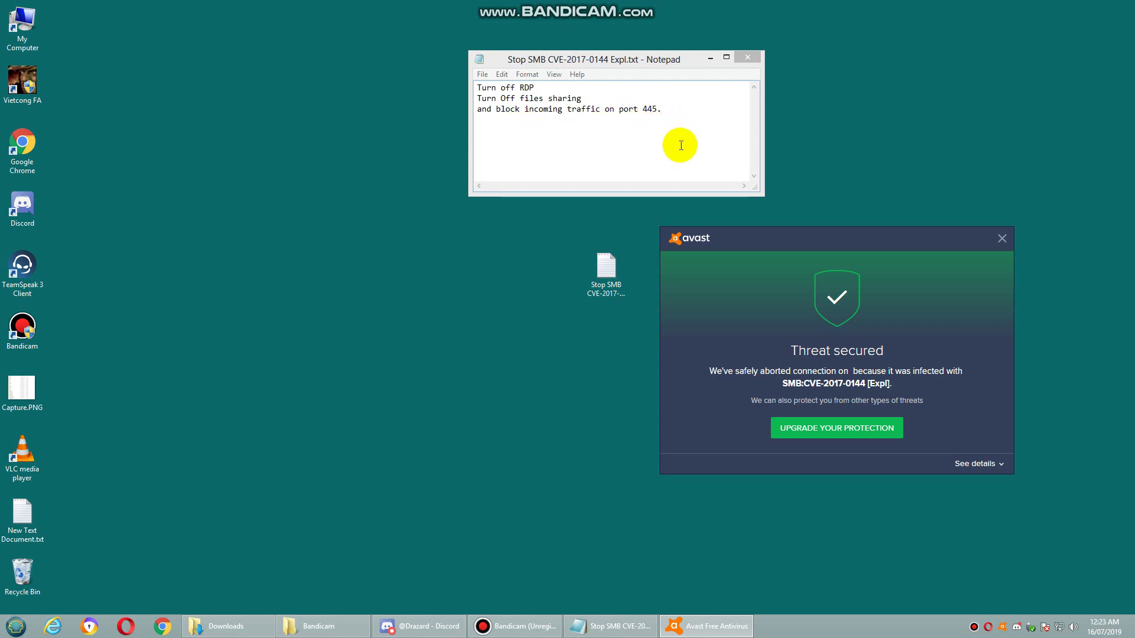
left_click(746, 59)
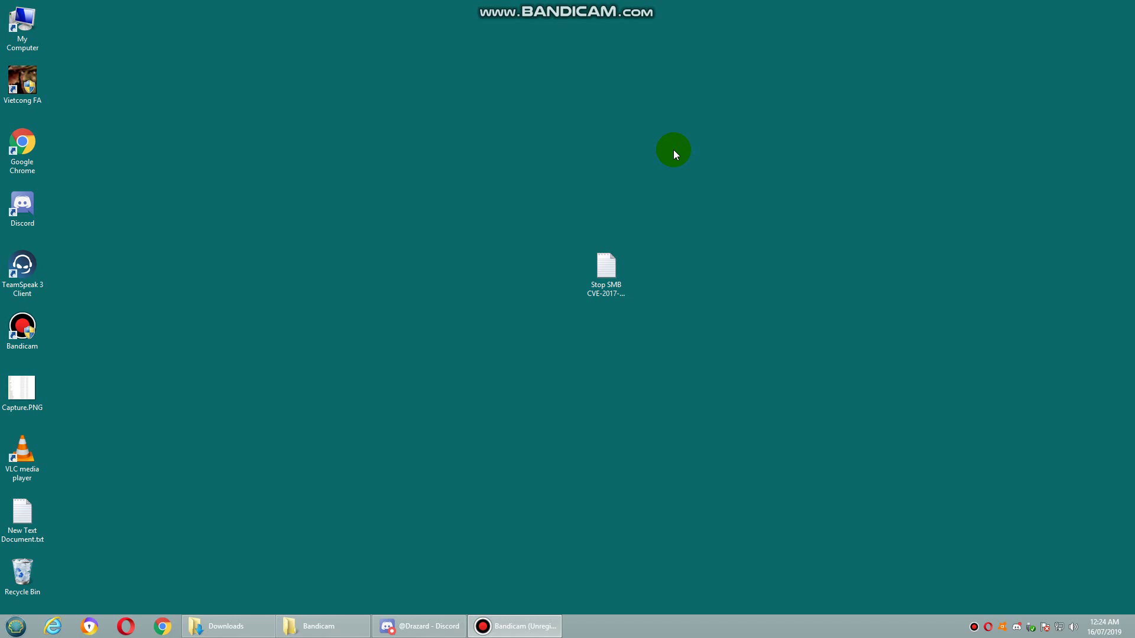
Open the Windows date and time settings and move their window toward the middle of the desktop to view the current date and time.
left_click(1103, 625)
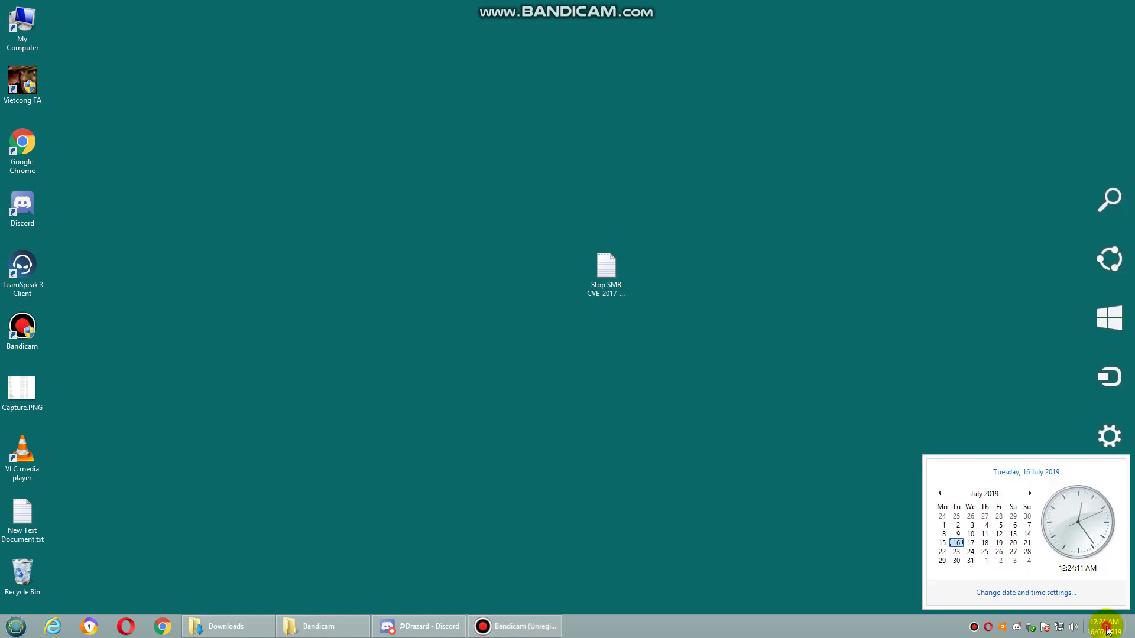
left_click(1103, 625)
left_click(1102, 626)
left_click(1057, 591)
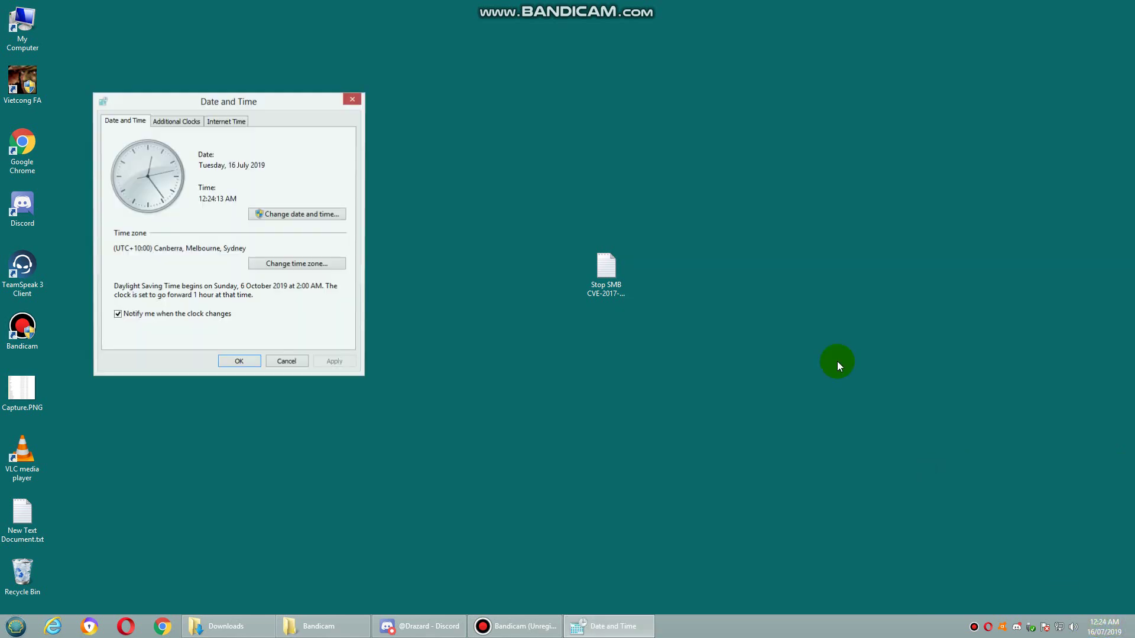
left_click_drag(292, 97, 581, 94)
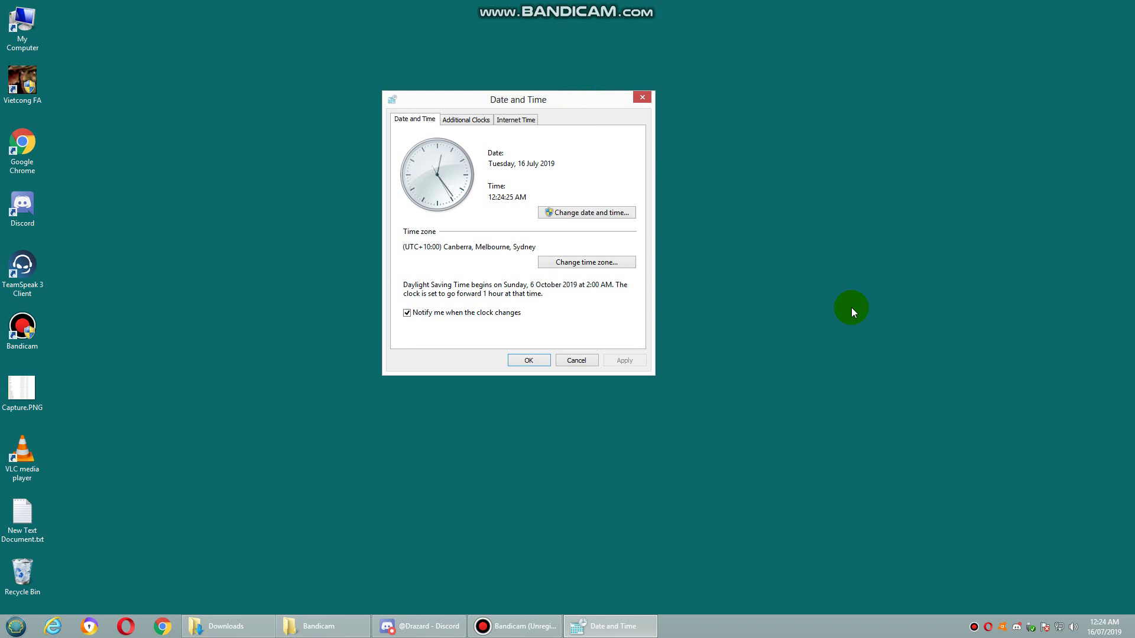
Mute the system sound for the headphone output and dismiss the volume control.
left_click(1073, 626)
left_click(1086, 564)
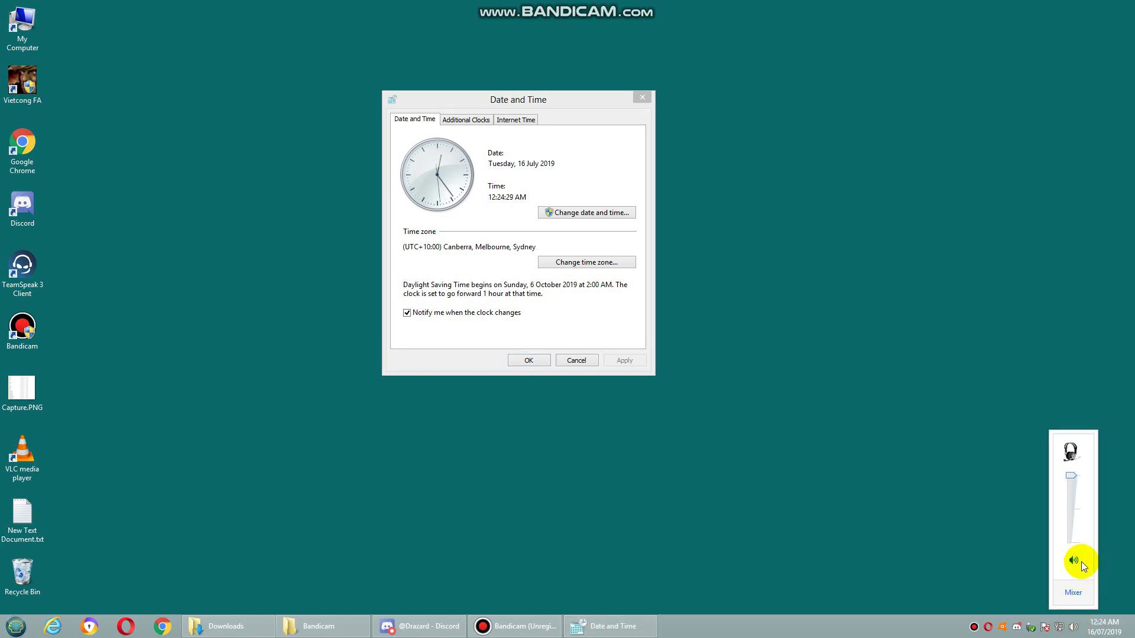
left_click(1074, 561)
key("Escape")
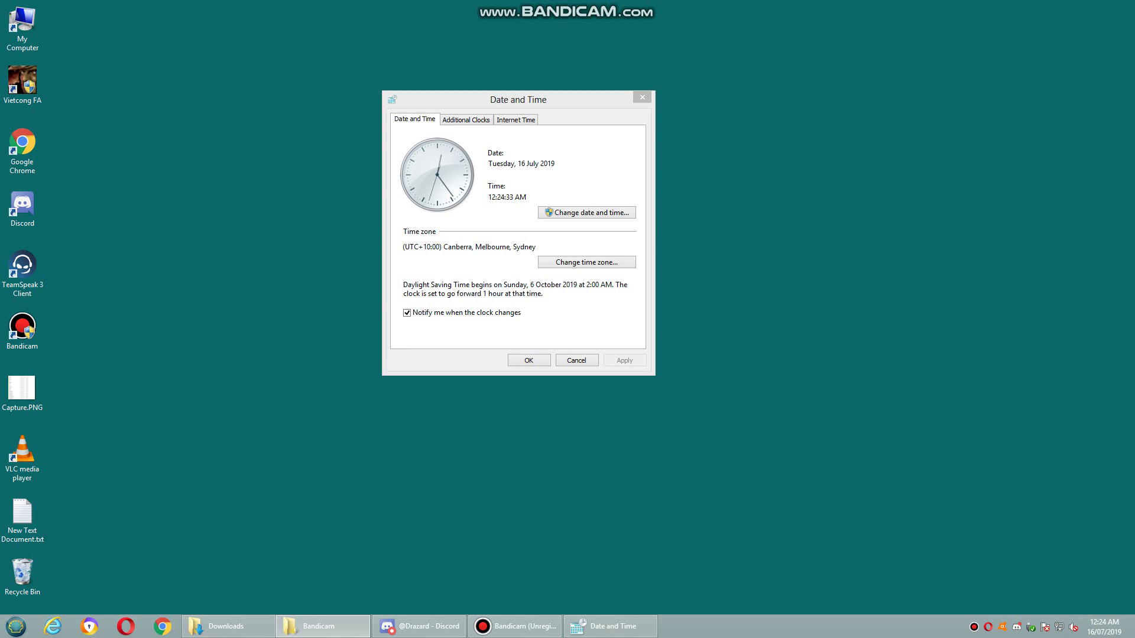